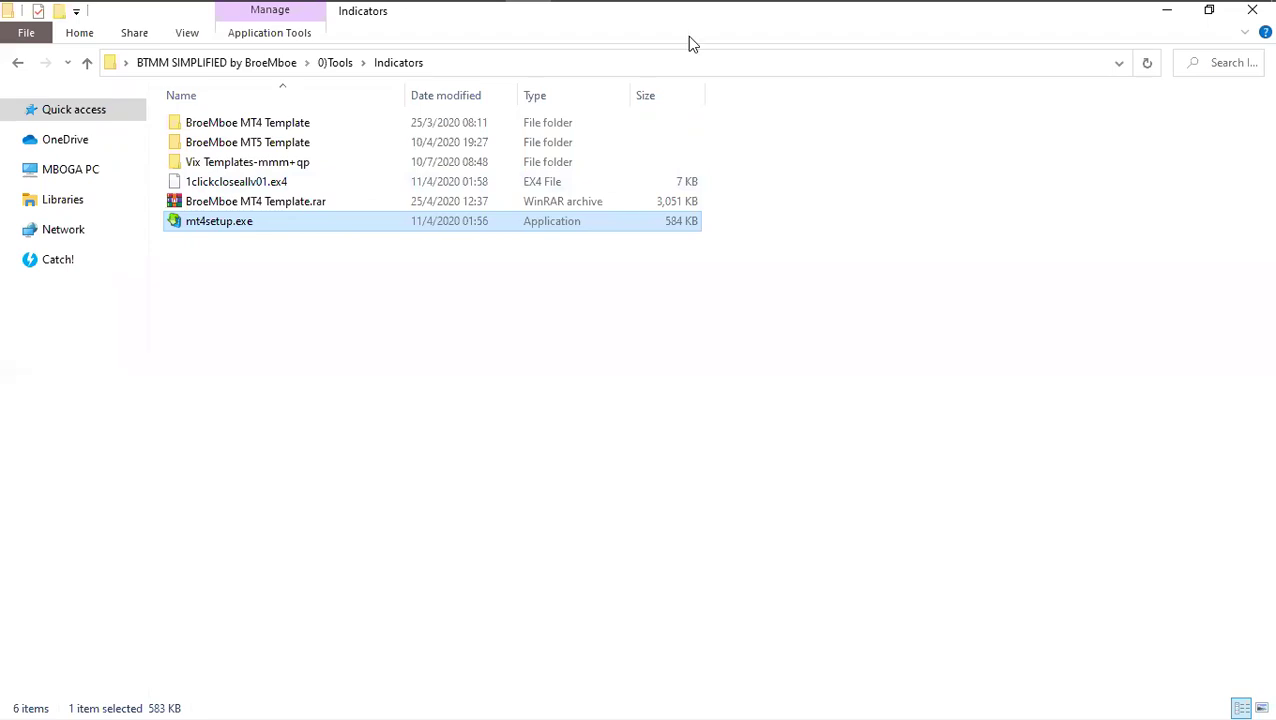
# Step: Handwrite circled labels MT4 and MT5 plus the word INSTALLER in the empty space beside the file list
pyautogui.moveTo(808, 318); pyautogui.dragTo(862, 322)
pyautogui.moveTo(878, 289)
pyautogui.mouseDown()
pyautogui.moveTo(955, 297)
pyautogui.moveTo(943, 368)
pyautogui.mouseUp()
pyautogui.moveTo(826, 414)
pyautogui.mouseDown()
pyautogui.moveTo(918, 393)
pyautogui.moveTo(906, 415)
pyautogui.mouseUp()
pyautogui.moveTo(940, 400)
pyautogui.mouseDown()
pyautogui.moveTo(930, 430)
pyautogui.moveTo(978, 397)
pyautogui.mouseUp()
pyautogui.moveTo(955, 270)
pyautogui.mouseDown()
pyautogui.moveTo(846, 262)
pyautogui.moveTo(843, 318)
pyautogui.moveTo(960, 344)
pyautogui.moveTo(795, 379)
pyautogui.moveTo(1000, 420)
pyautogui.moveTo(965, 365)
pyautogui.mouseUp()
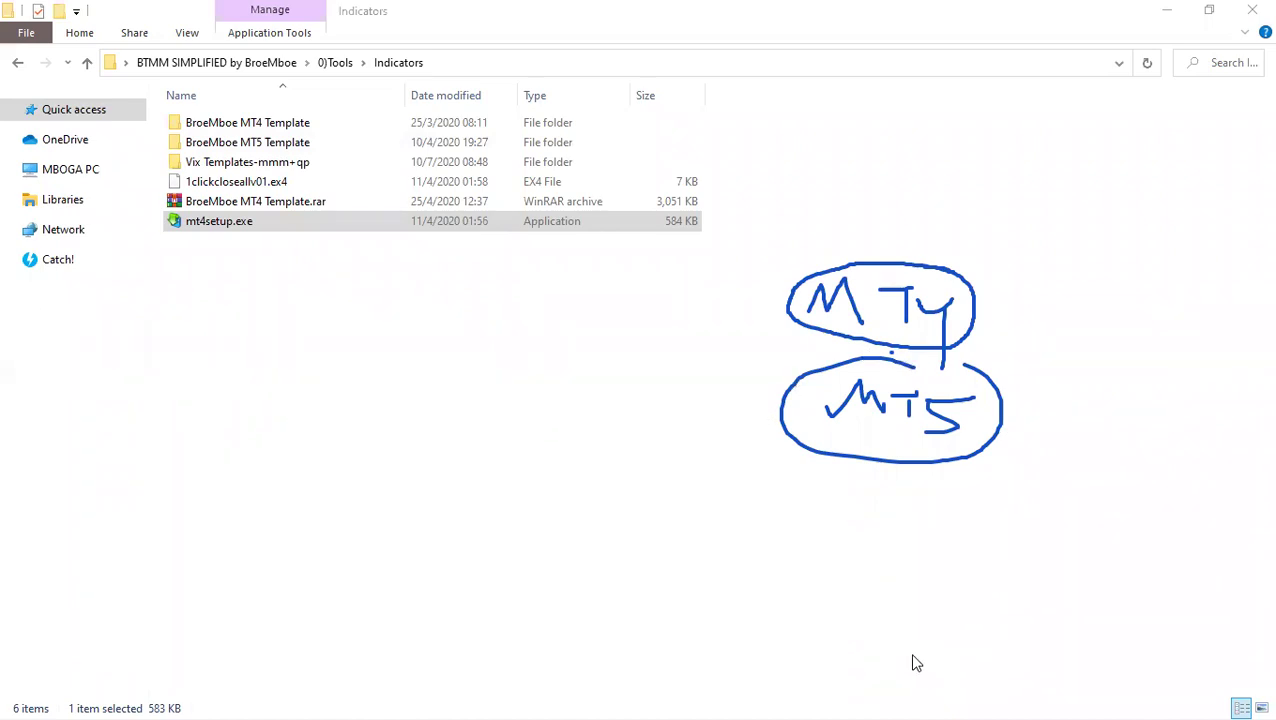
pyautogui.moveTo(1016, 270)
pyautogui.mouseDown()
pyautogui.moveTo(1057, 284)
pyautogui.moveTo(1053, 306)
pyautogui.moveTo(1079, 285)
pyautogui.moveTo(1077, 308)
pyautogui.moveTo(1108, 315)
pyautogui.moveTo(1110, 299)
pyautogui.moveTo(1178, 282)
pyautogui.mouseUp()
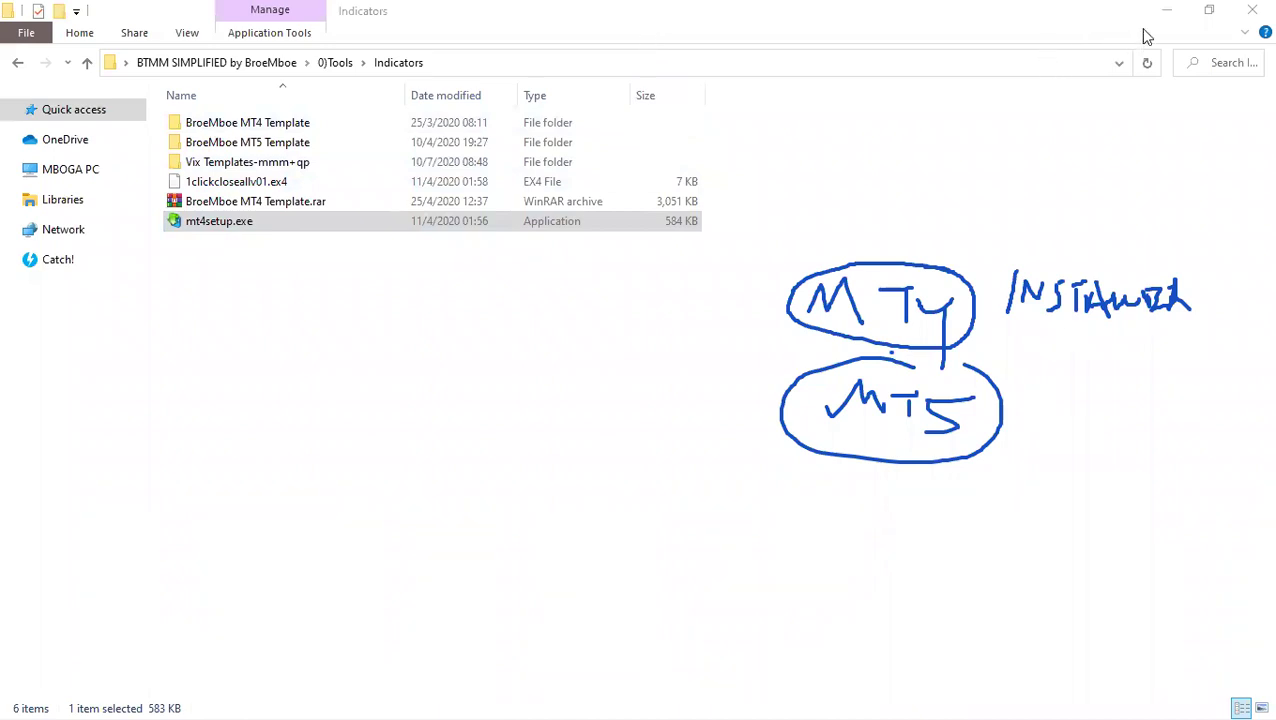
# Step: Restore the folder window to its smaller size, switch to Telegram and circle the CREATIVE Fx group in the chat list
pyautogui.click(1209, 10)
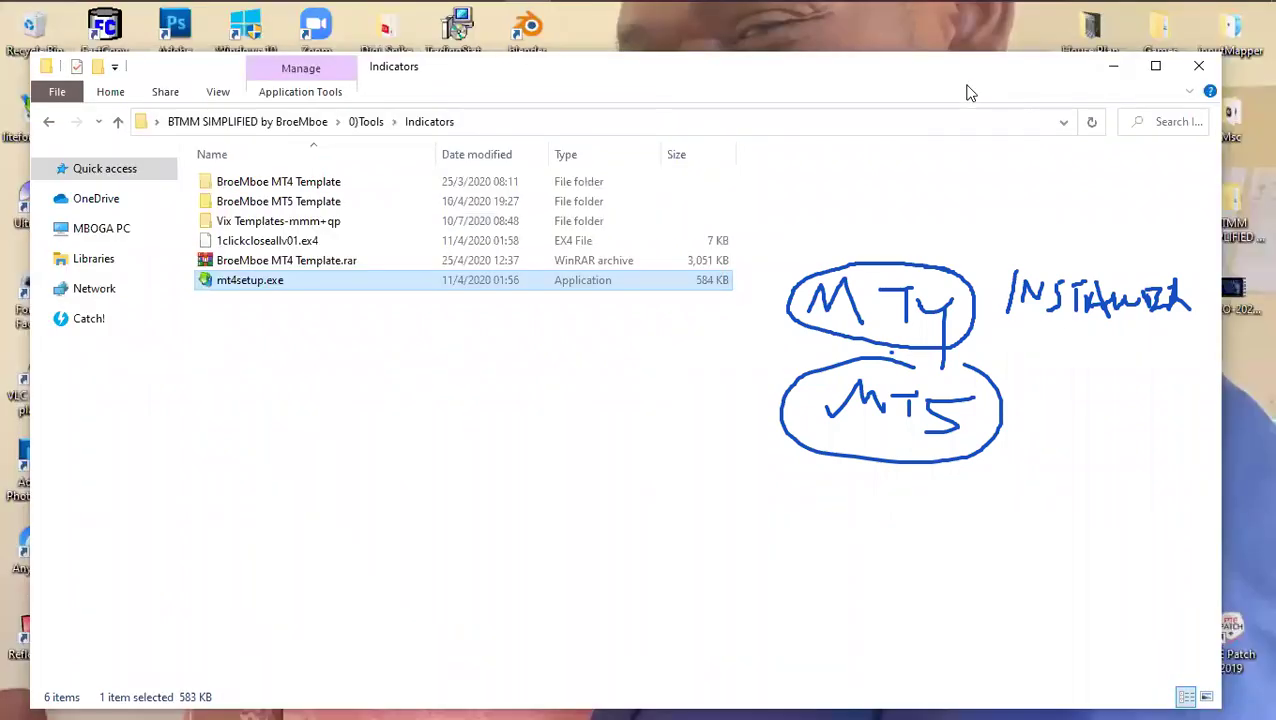
pyautogui.moveTo(1048, 4)
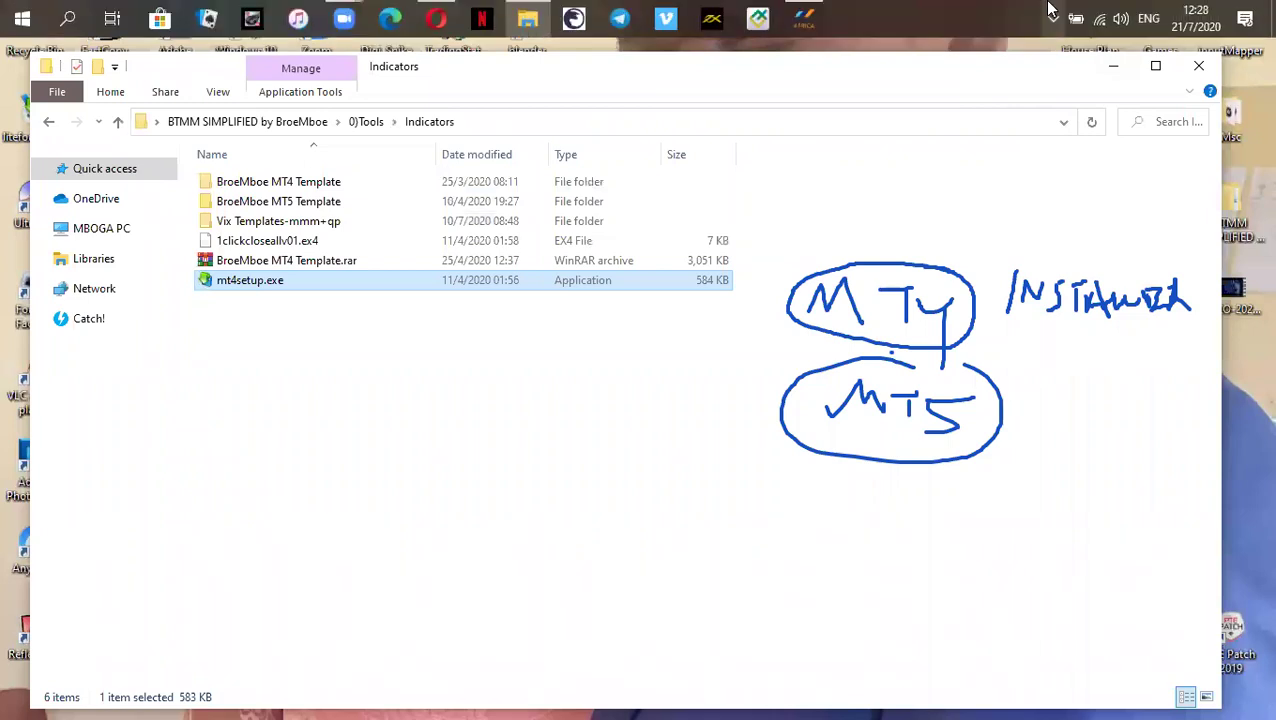
pyautogui.click(620, 18)
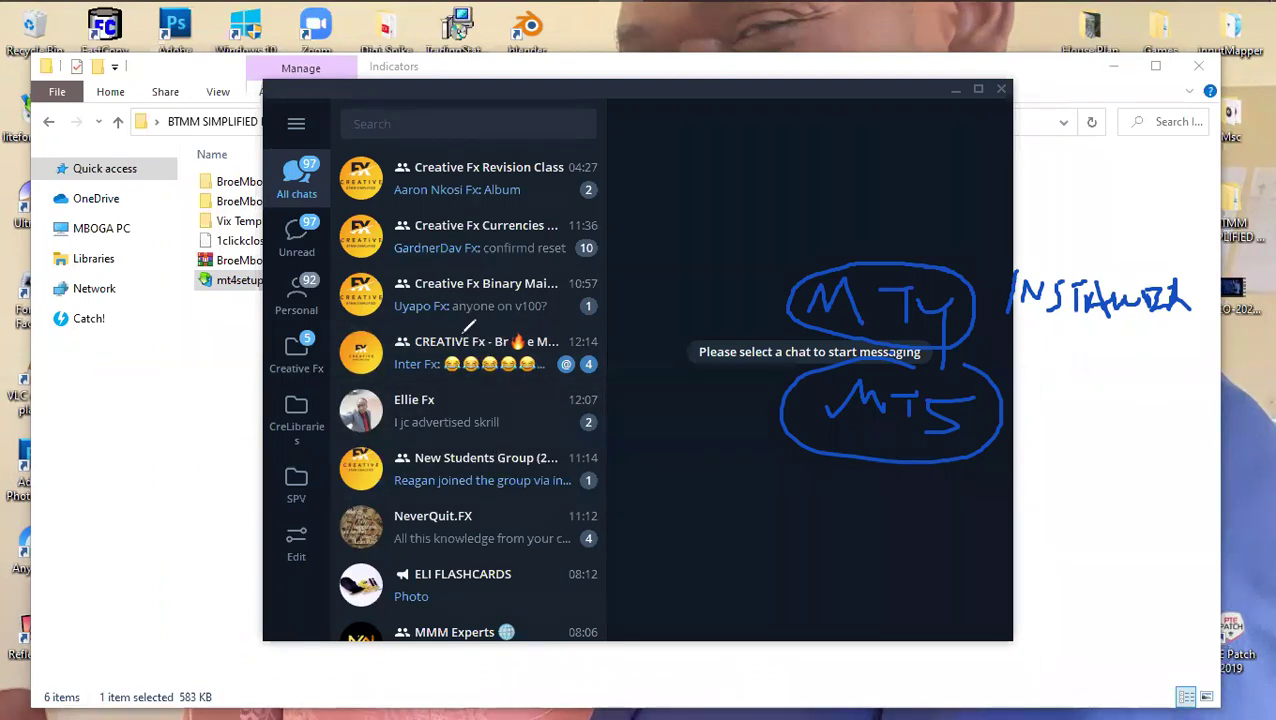
pyautogui.moveTo(470, 316)
pyautogui.mouseDown()
pyautogui.moveTo(403, 320)
pyautogui.moveTo(379, 355)
pyautogui.moveTo(440, 378)
pyautogui.moveTo(616, 370)
pyautogui.moveTo(617, 345)
pyautogui.moveTo(480, 314)
pyautogui.mouseUp()
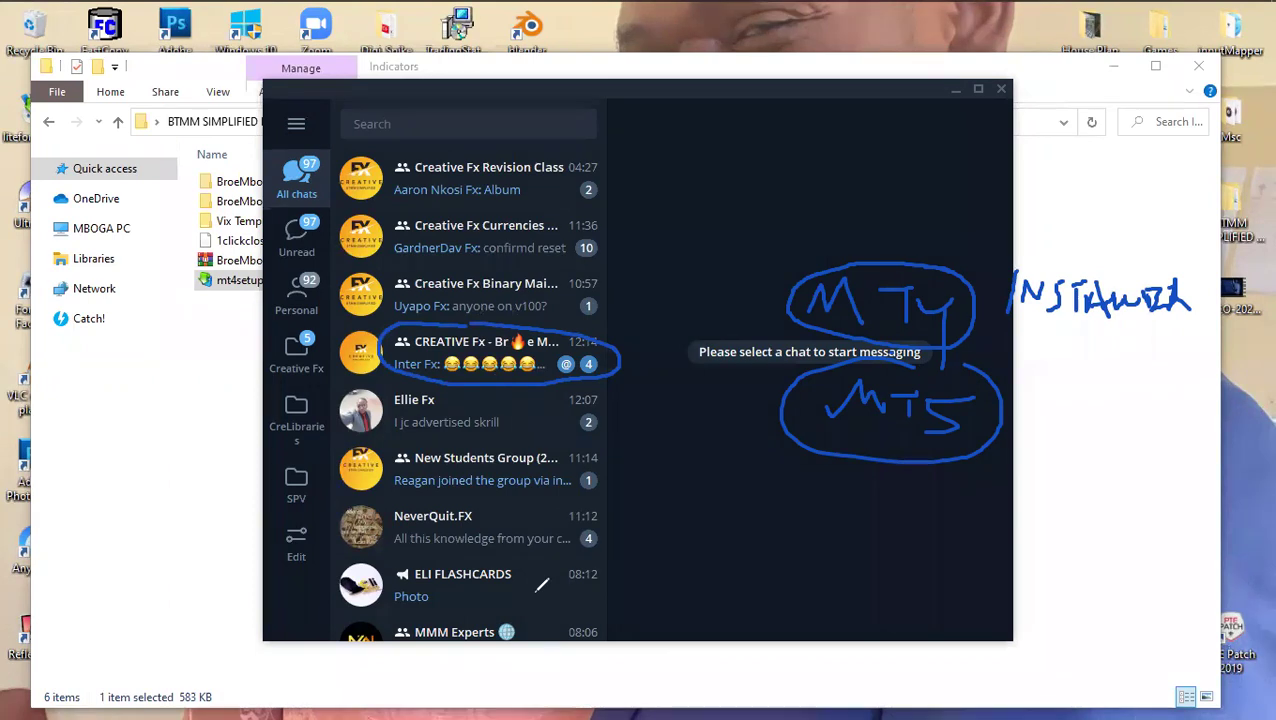
# Step: Look through the Telegram chat list for the Creative Fx BTMM Simplified channel
pyautogui.scroll(-4, 537, 532)
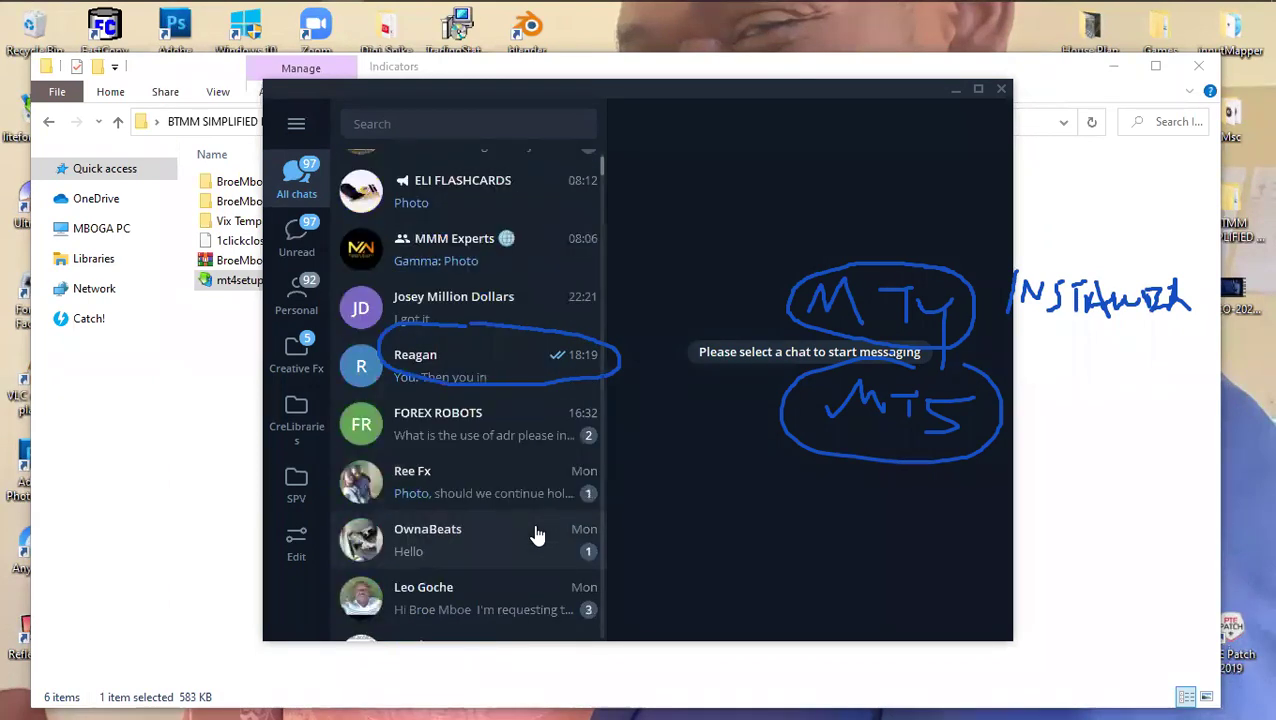
pyautogui.scroll(-4, 535, 533)
pyautogui.scroll(8, 535, 533)
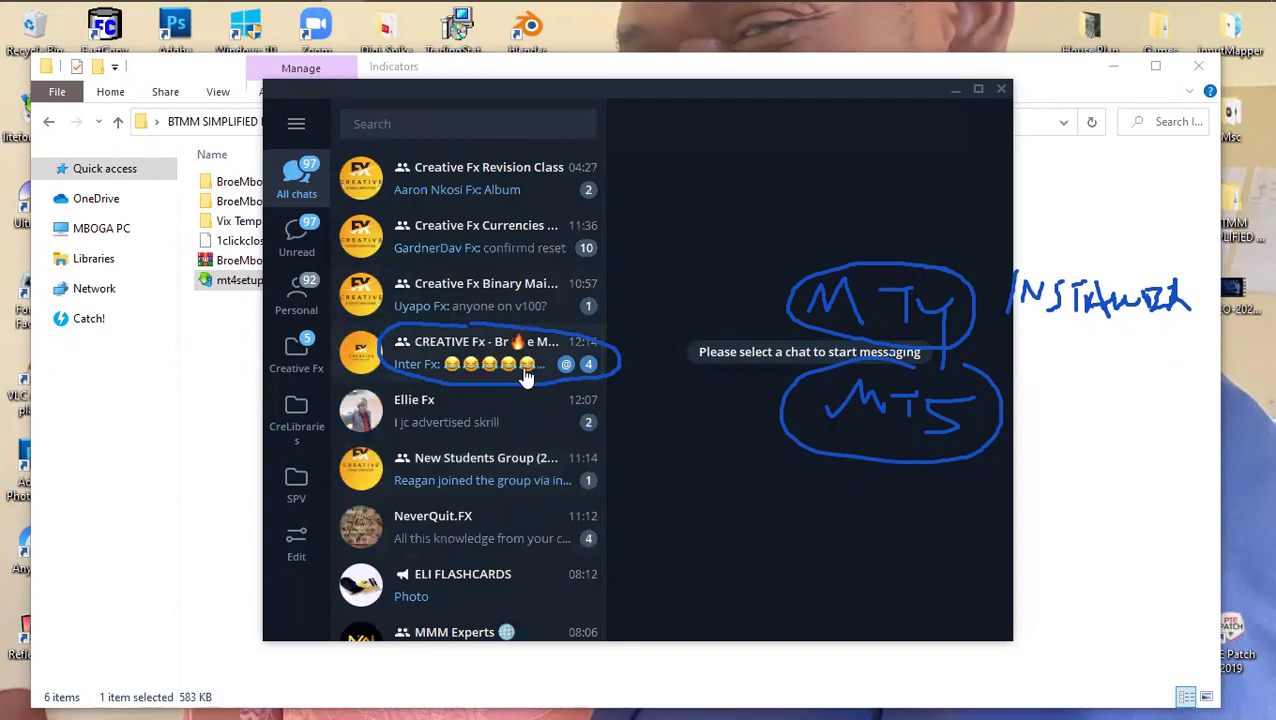
pyautogui.scroll(-1, 501, 501)
pyautogui.scroll(-3, 498, 511)
pyautogui.scroll(-5, 498, 511)
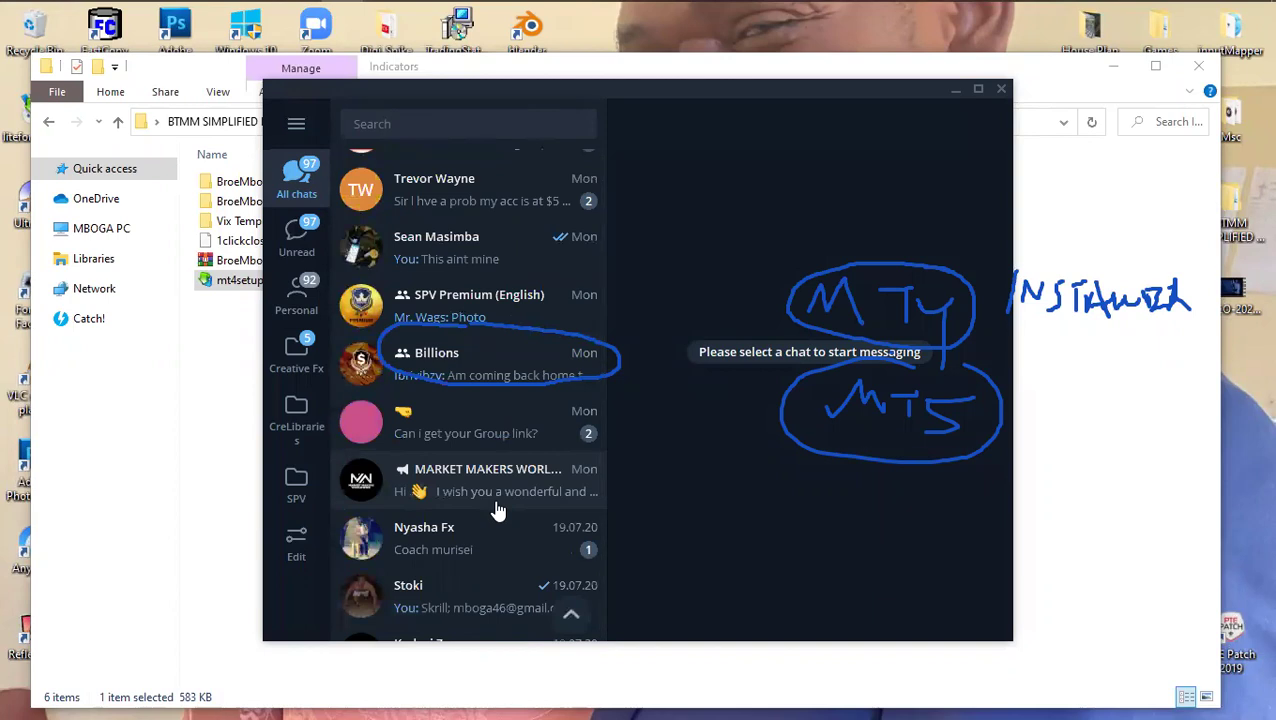
pyautogui.scroll(-4, 498, 511)
pyautogui.scroll(-7, 498, 511)
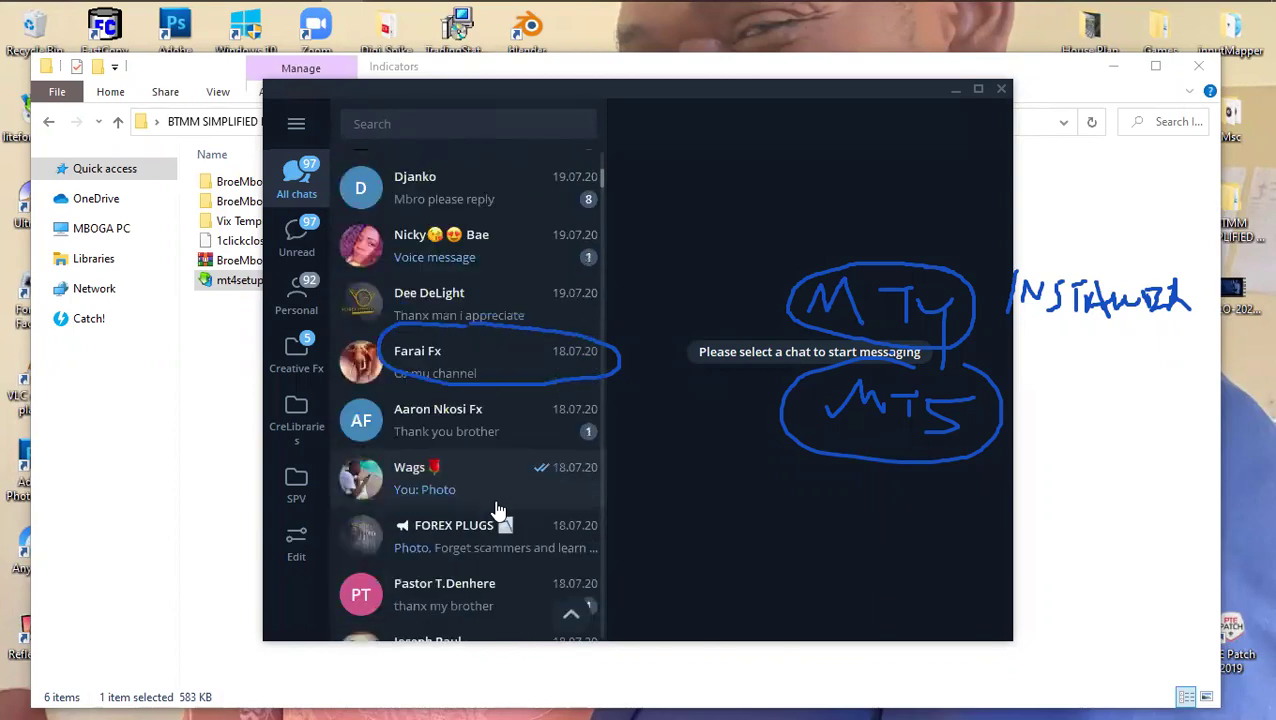
pyautogui.scroll(-3, 498, 511)
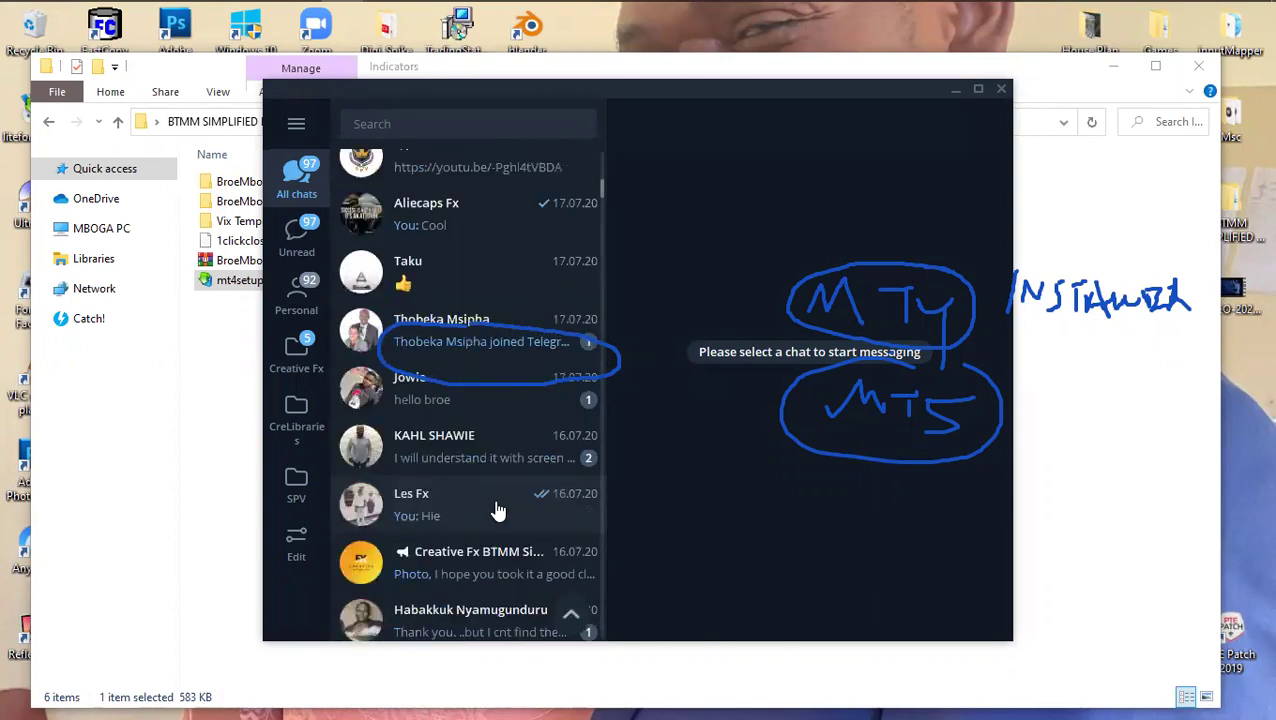
pyautogui.scroll(-3, 498, 511)
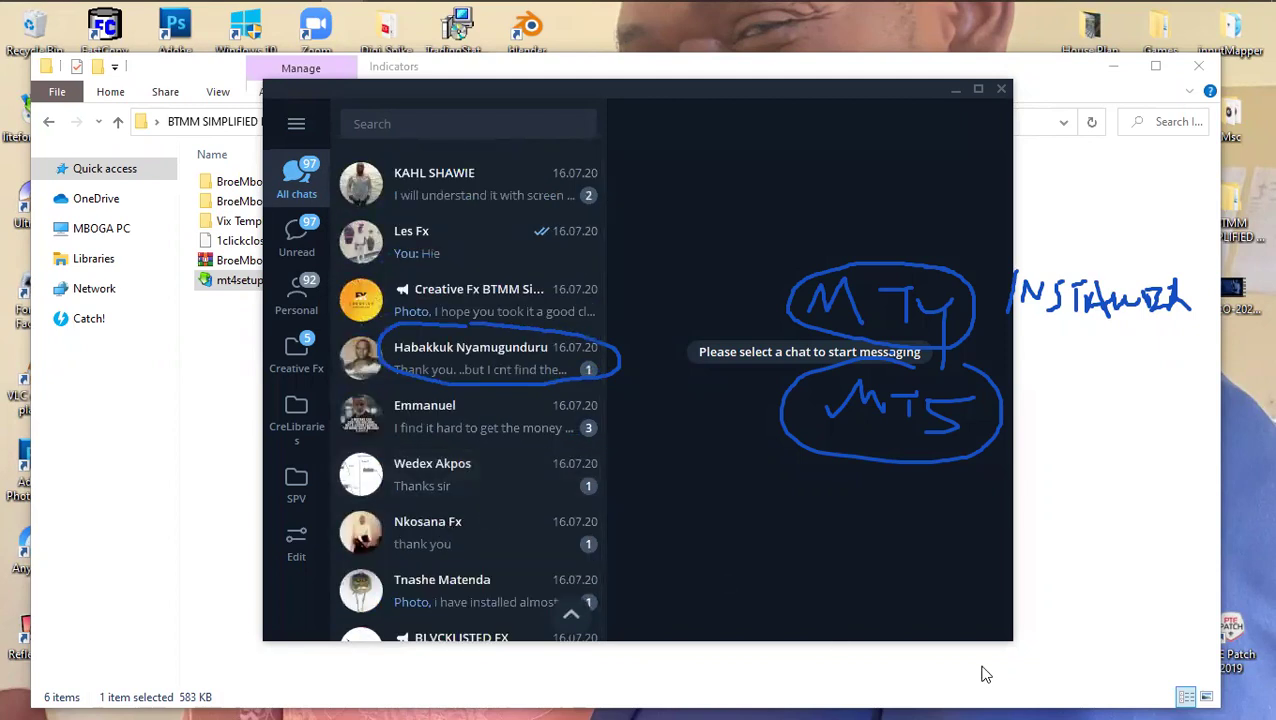
# Step: Undo the circle drawn for the group chat, circle the Creative Fx BTMM Simplified channel and undo that circle
pyautogui.hotkey('ctrl', 'z')
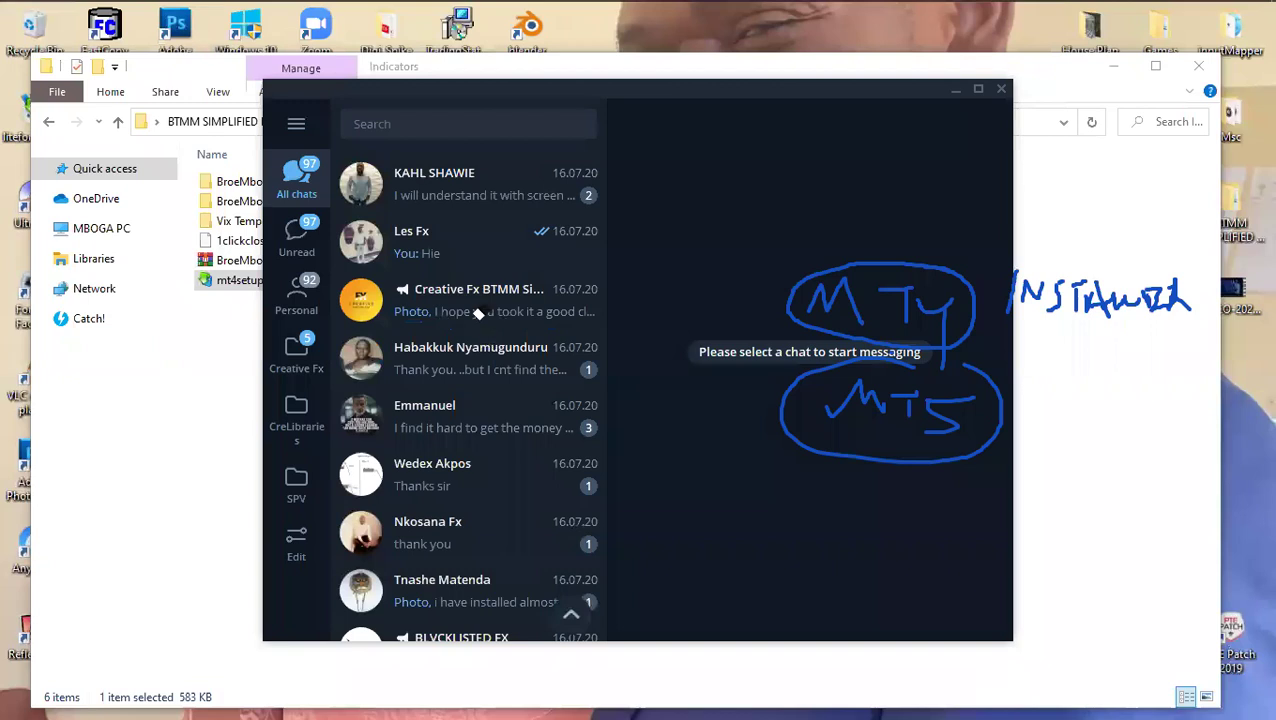
pyautogui.moveTo(495, 257)
pyautogui.mouseDown()
pyautogui.moveTo(412, 258)
pyautogui.moveTo(369, 317)
pyautogui.moveTo(604, 333)
pyautogui.moveTo(492, 240)
pyautogui.mouseUp()
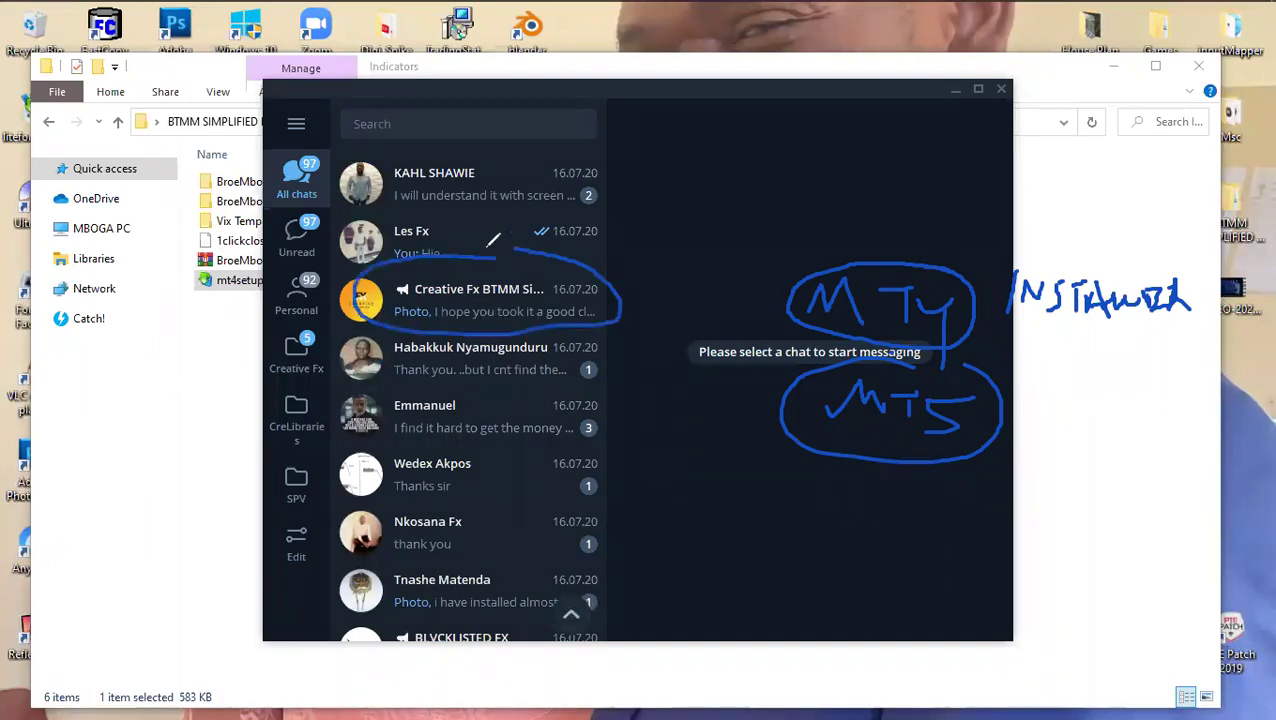
pyautogui.hotkey('ctrl', 'z')
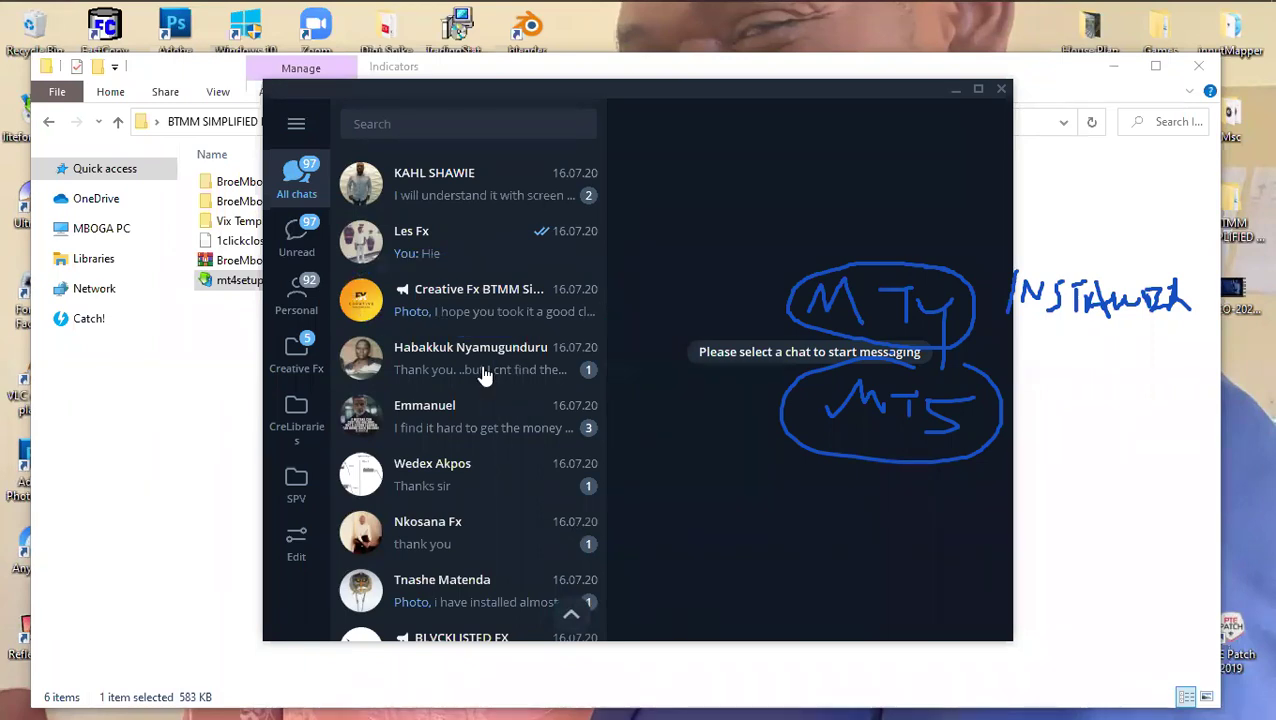
# Step: Open the shared files of the Creative Fx BTMM Simplified channel and examine the available template archives
pyautogui.click(474, 300)
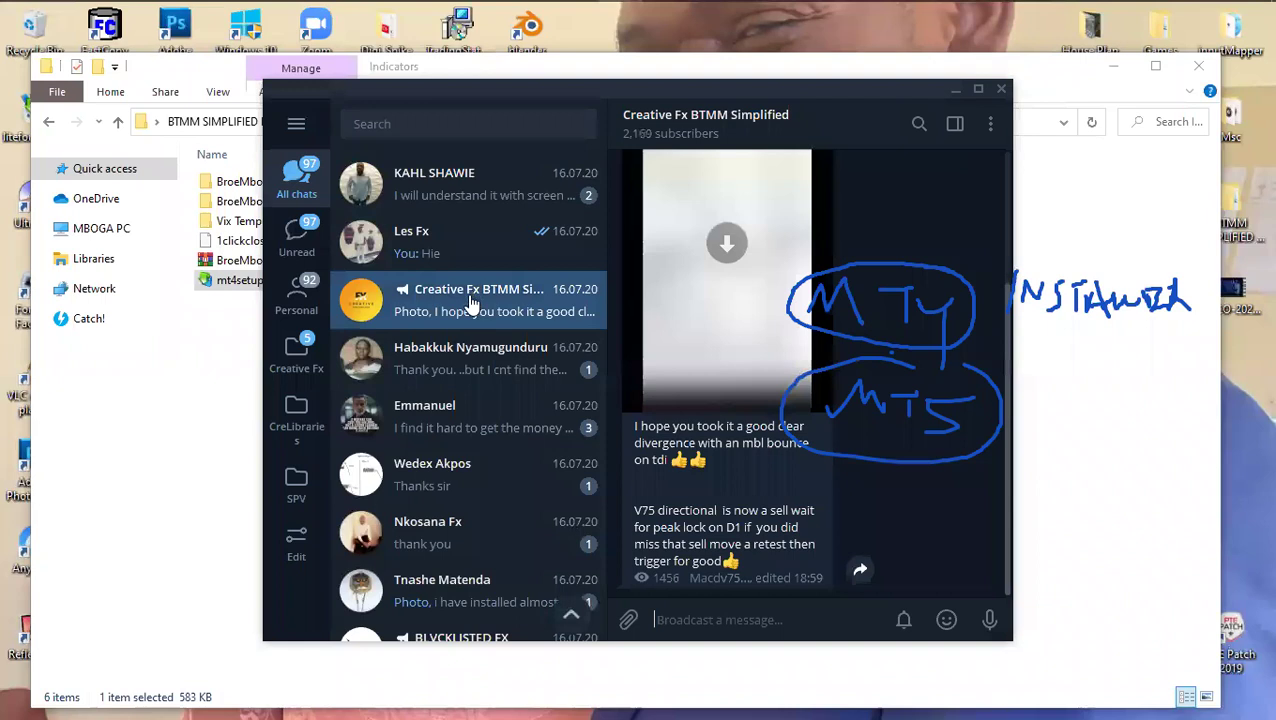
pyautogui.click(872, 119)
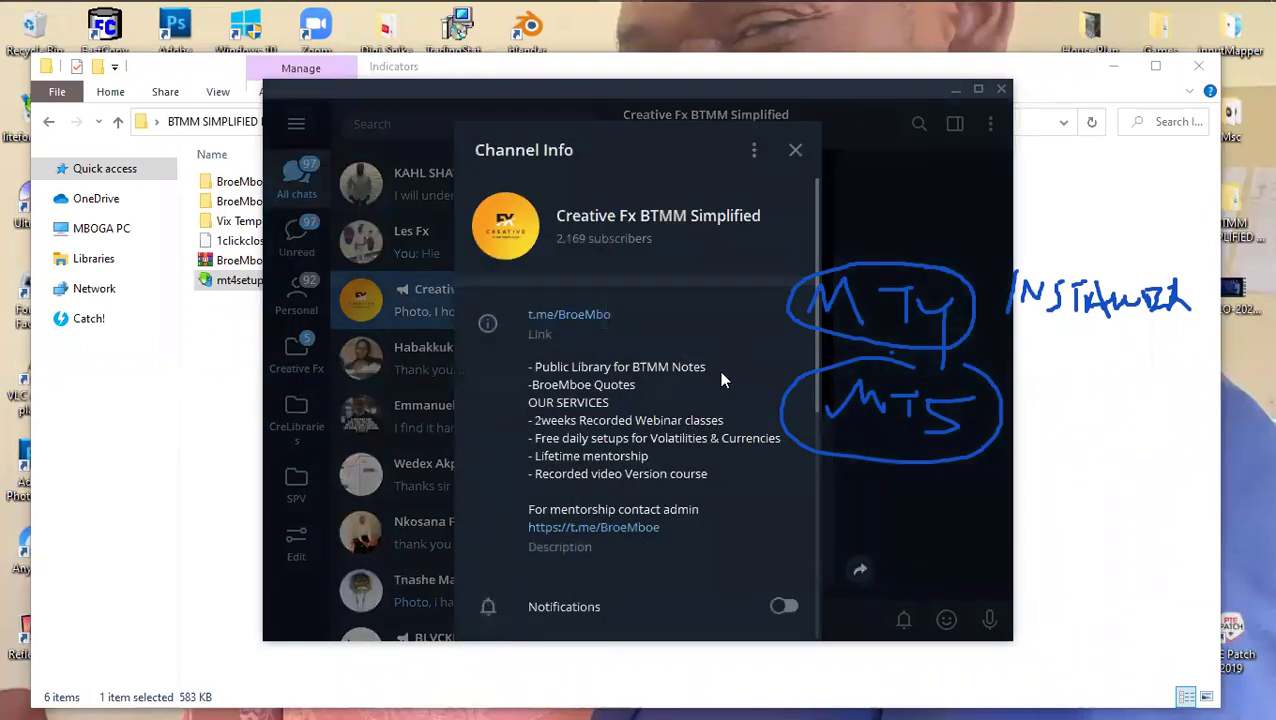
pyautogui.scroll(-4, 710, 372)
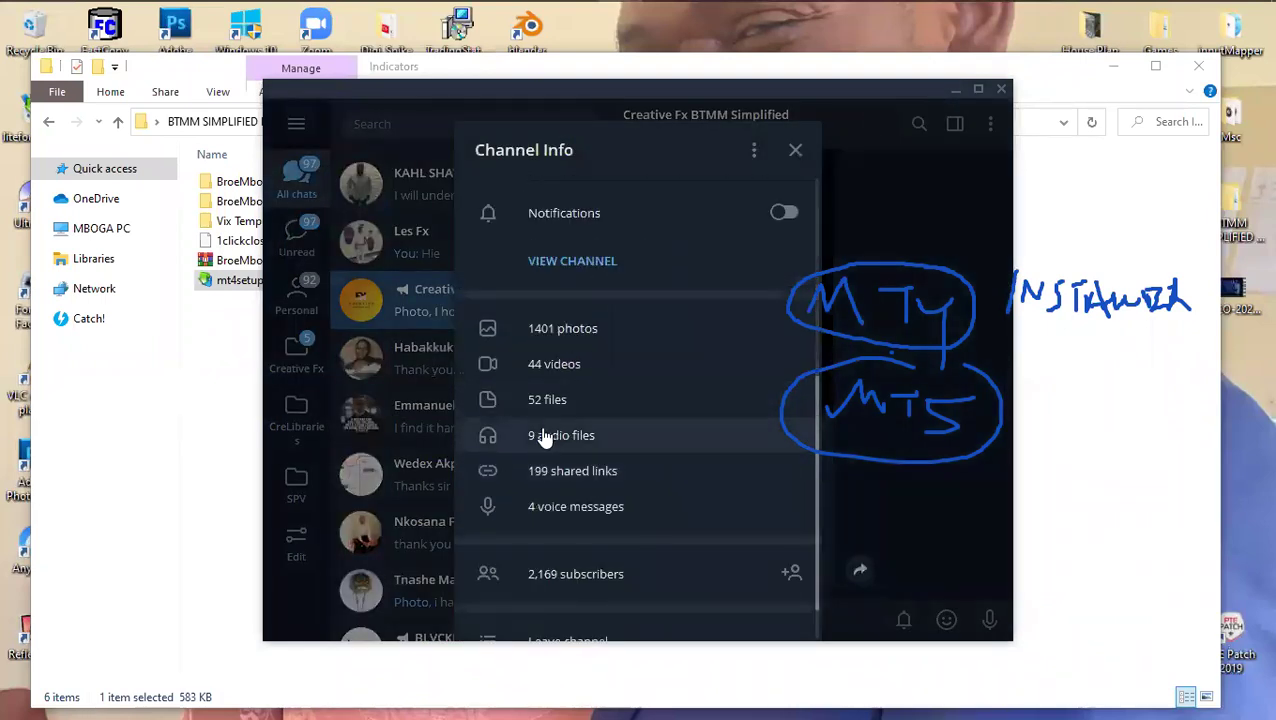
pyautogui.click(587, 400)
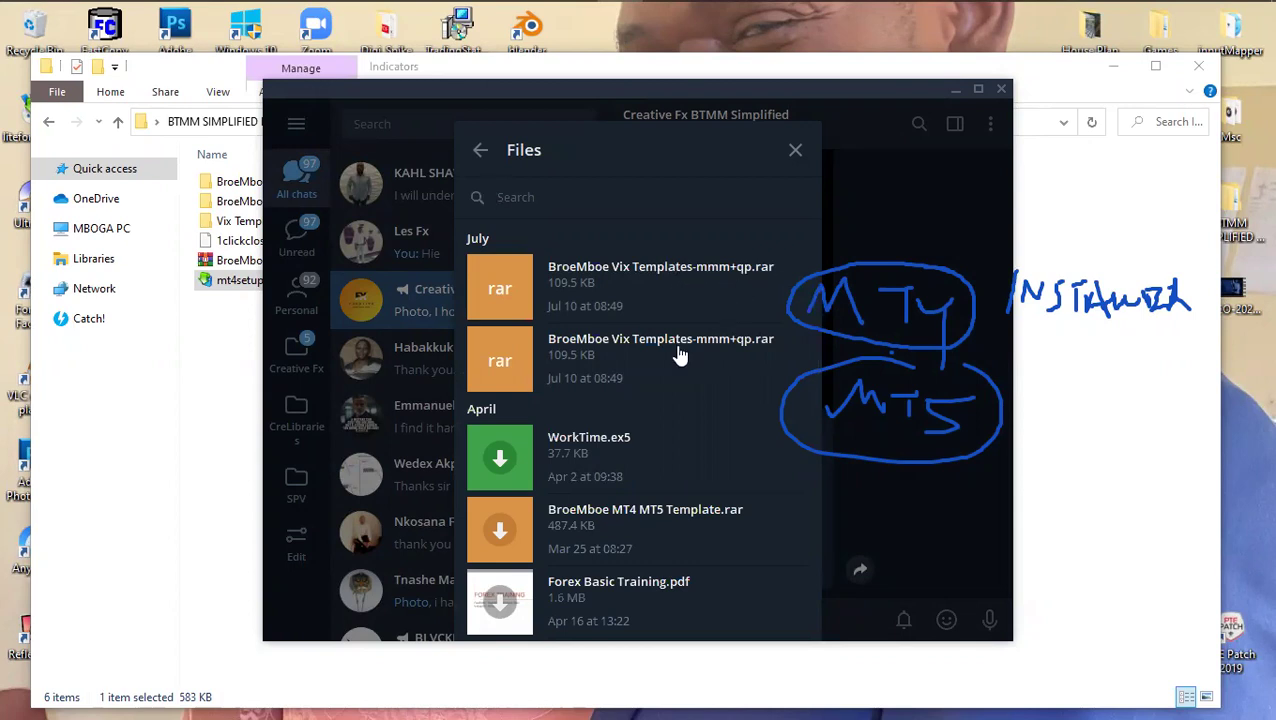
pyautogui.scroll(-2, 604, 387)
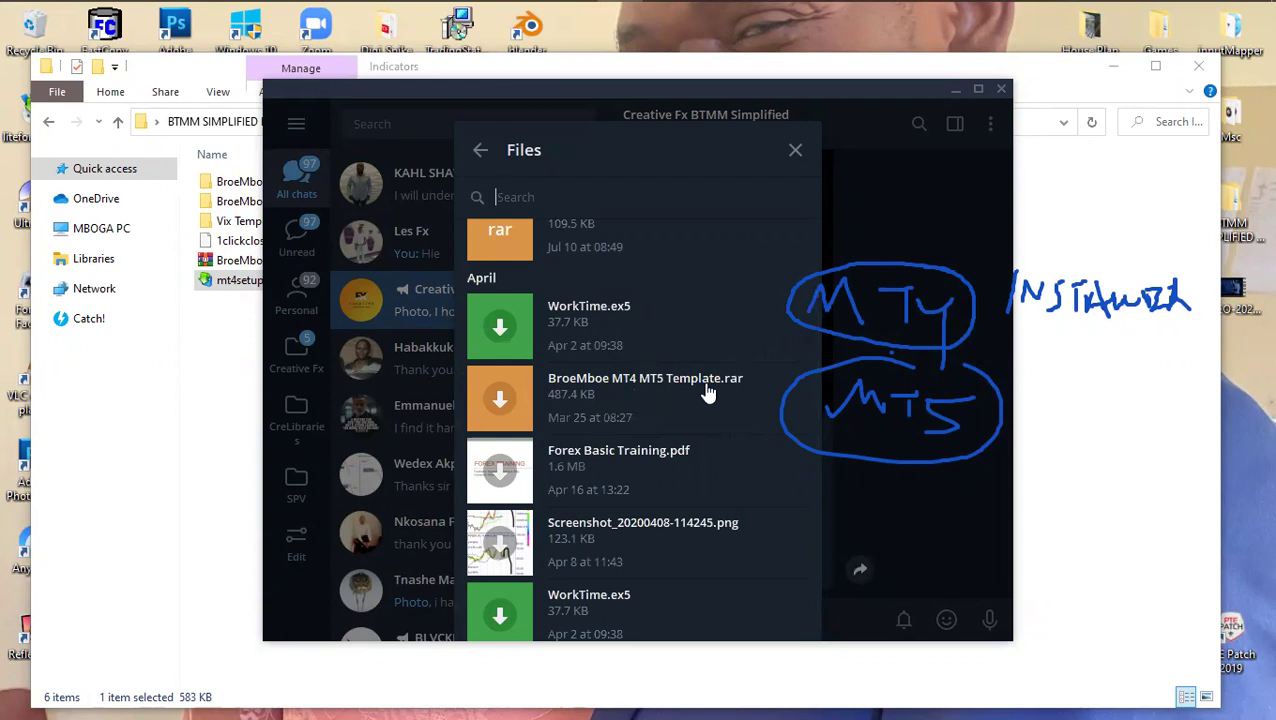
pyautogui.scroll(-2, 707, 393)
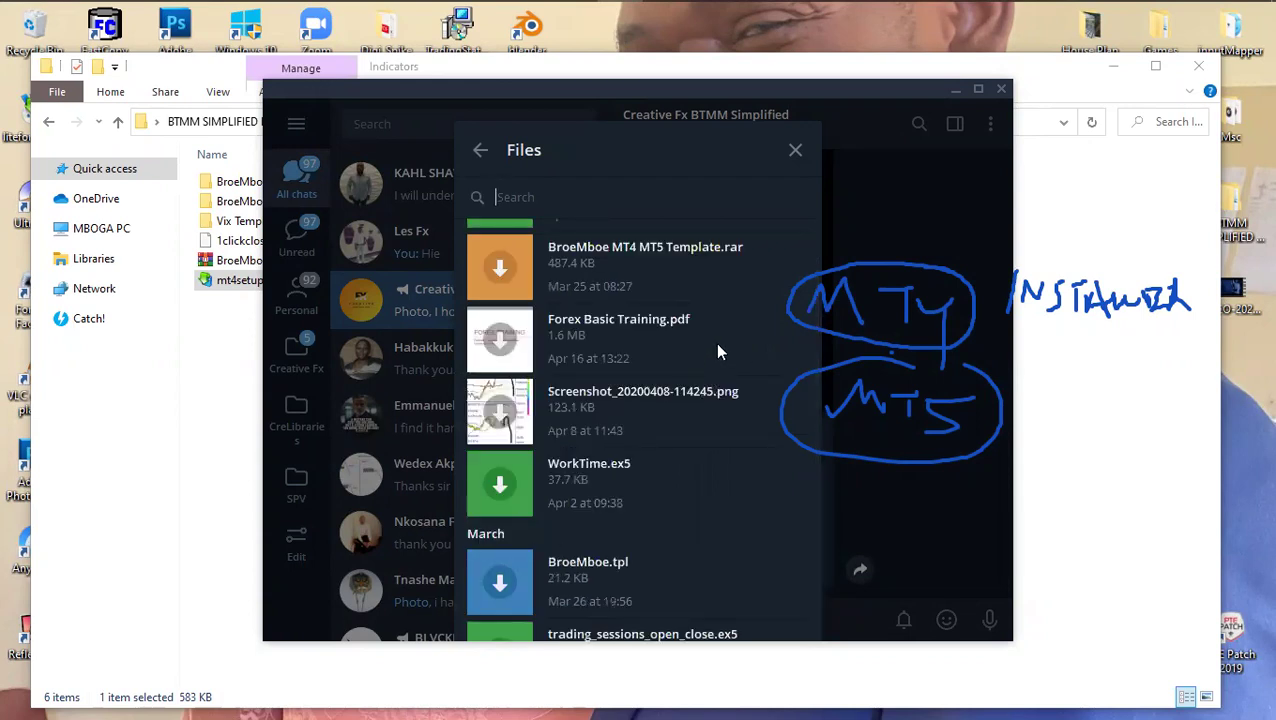
pyautogui.scroll(-2, 687, 451)
pyautogui.scroll(5, 685, 440)
# Step: Close the channel's file list and Telegram, and erase all handwritten marks over the Indicators folder
pyautogui.click(795, 151)
pyautogui.scroll(5, 486, 240)
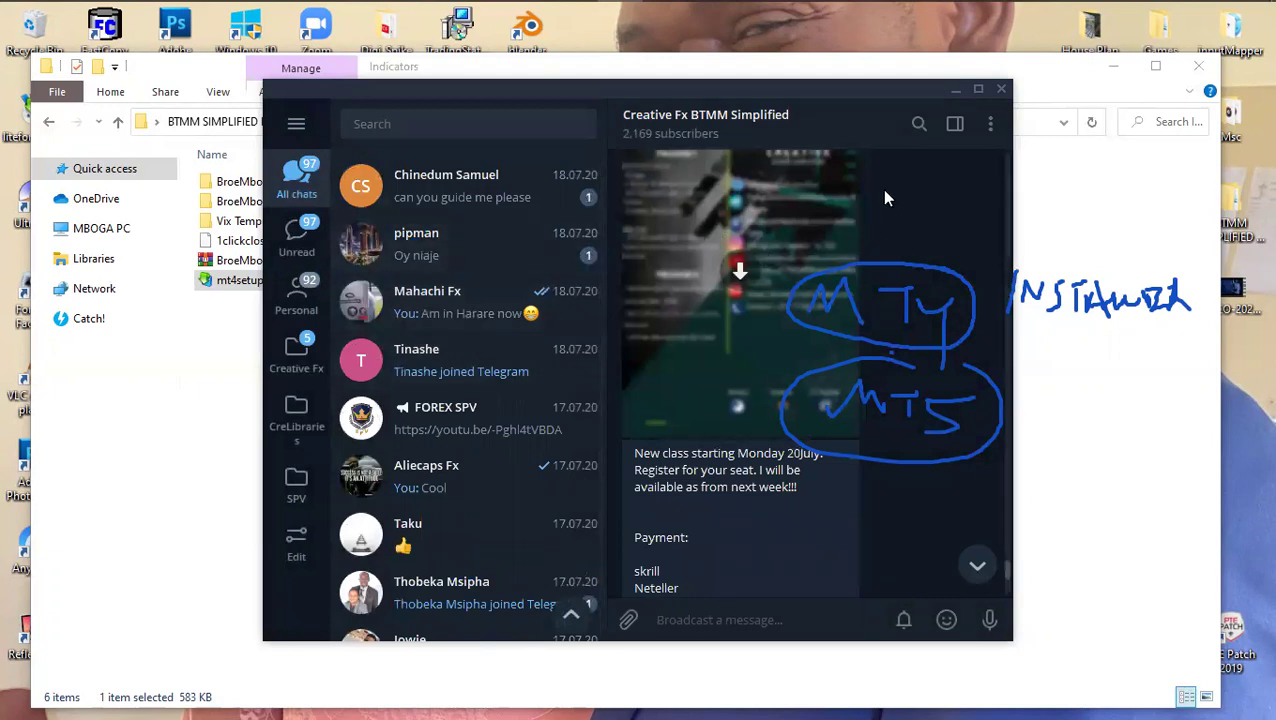
pyautogui.click(1001, 92)
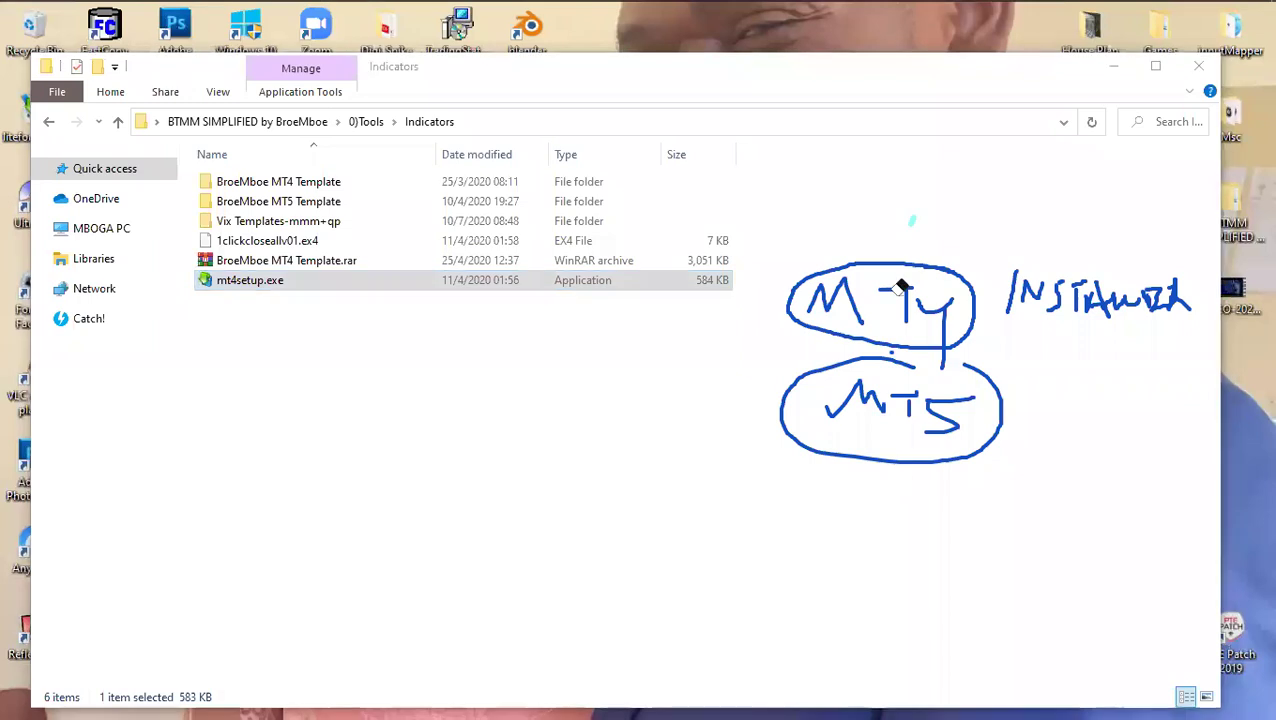
pyautogui.moveTo(900, 288)
pyautogui.mouseDown()
pyautogui.moveTo(900, 399)
pyautogui.moveTo(1059, 276)
pyautogui.moveTo(1048, 288)
pyautogui.moveTo(1130, 295)
pyautogui.mouseUp()
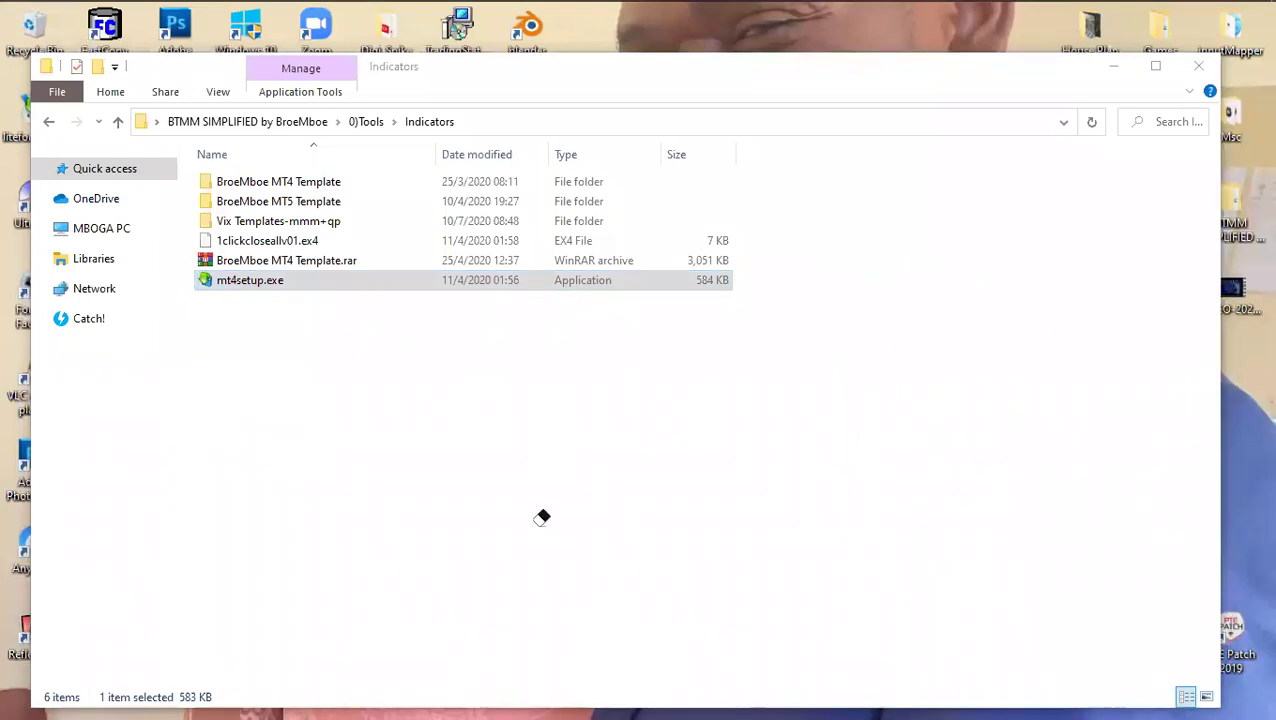
# Step: Run mt4setup.exe, agree to the license terms and start the MetaTrader 4 installation
pyautogui.click(245, 282)
pyautogui.doubleClick(245, 282)
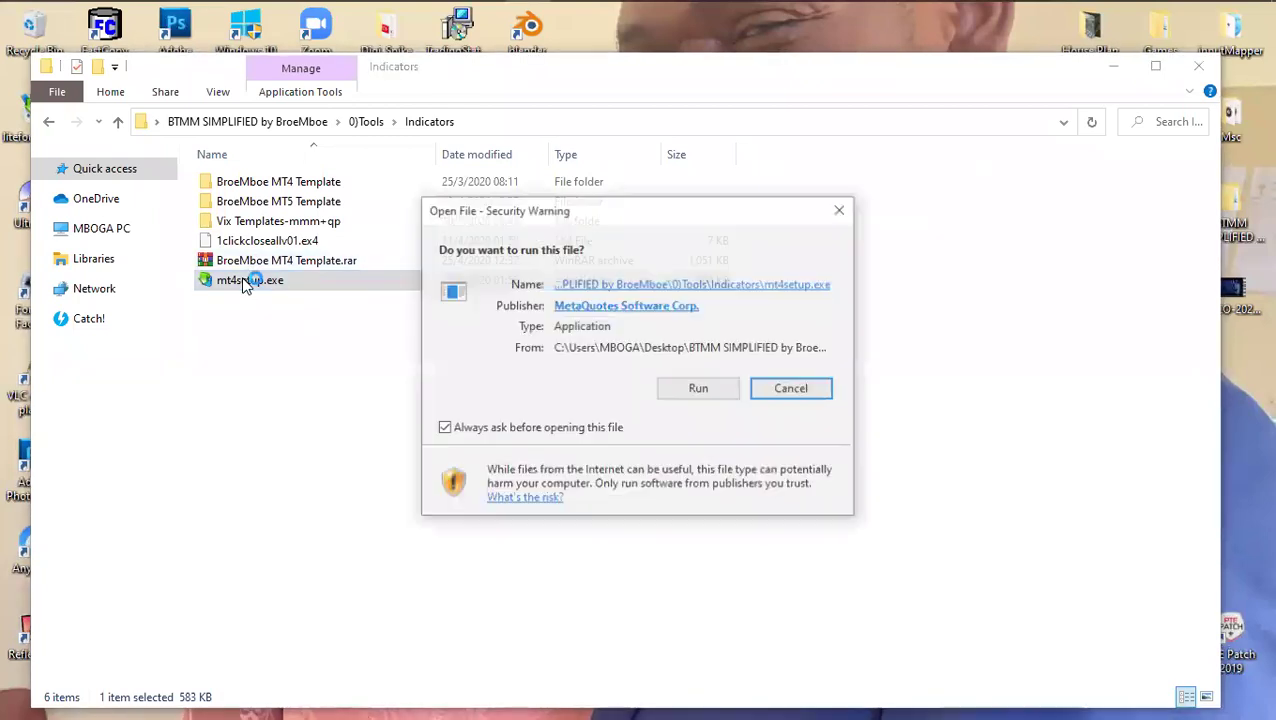
pyautogui.click(697, 390)
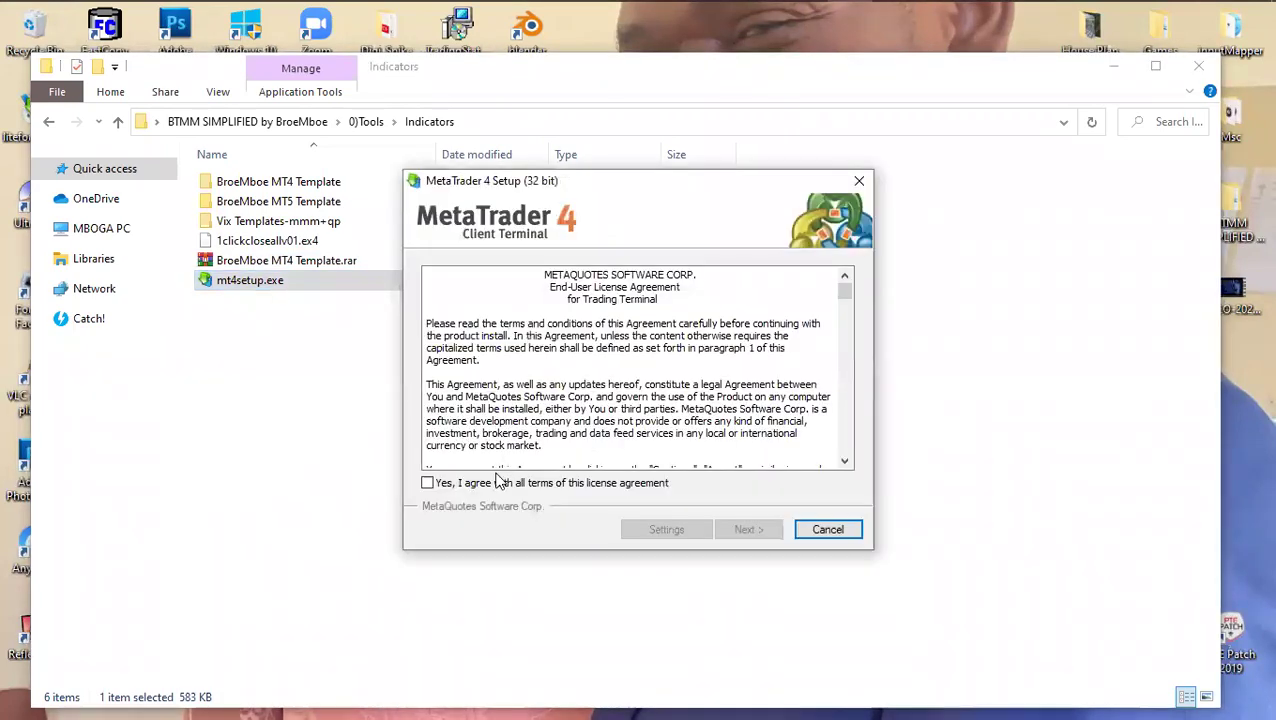
pyautogui.click(463, 483)
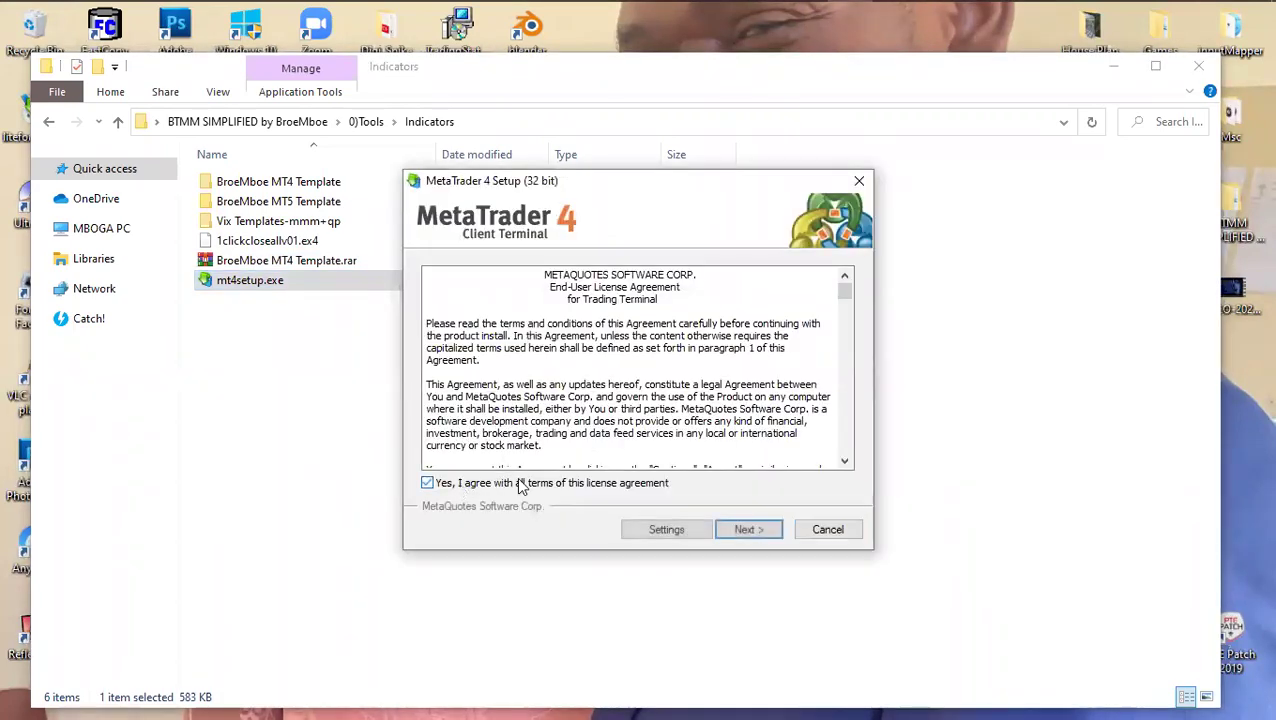
pyautogui.click(744, 530)
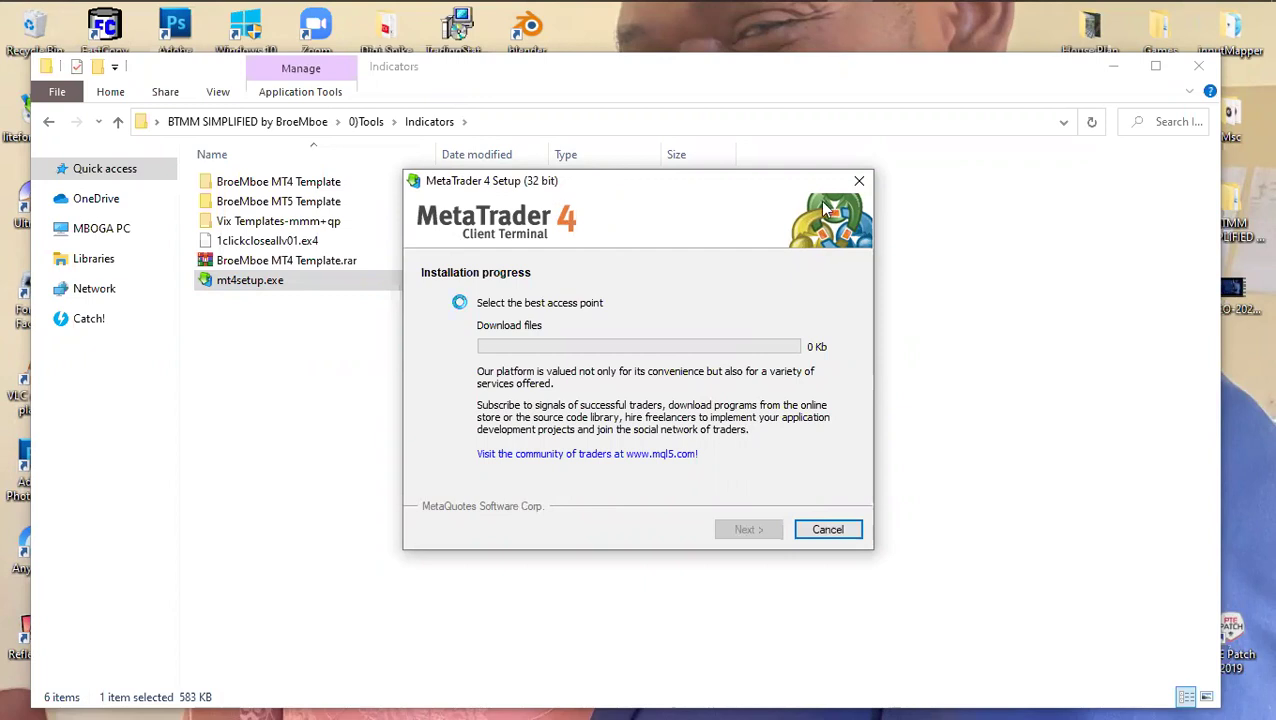
# Step: Cancel the MetaTrader 4 installation and deselect the setup file in the Indicators folder
pyautogui.click(859, 180)
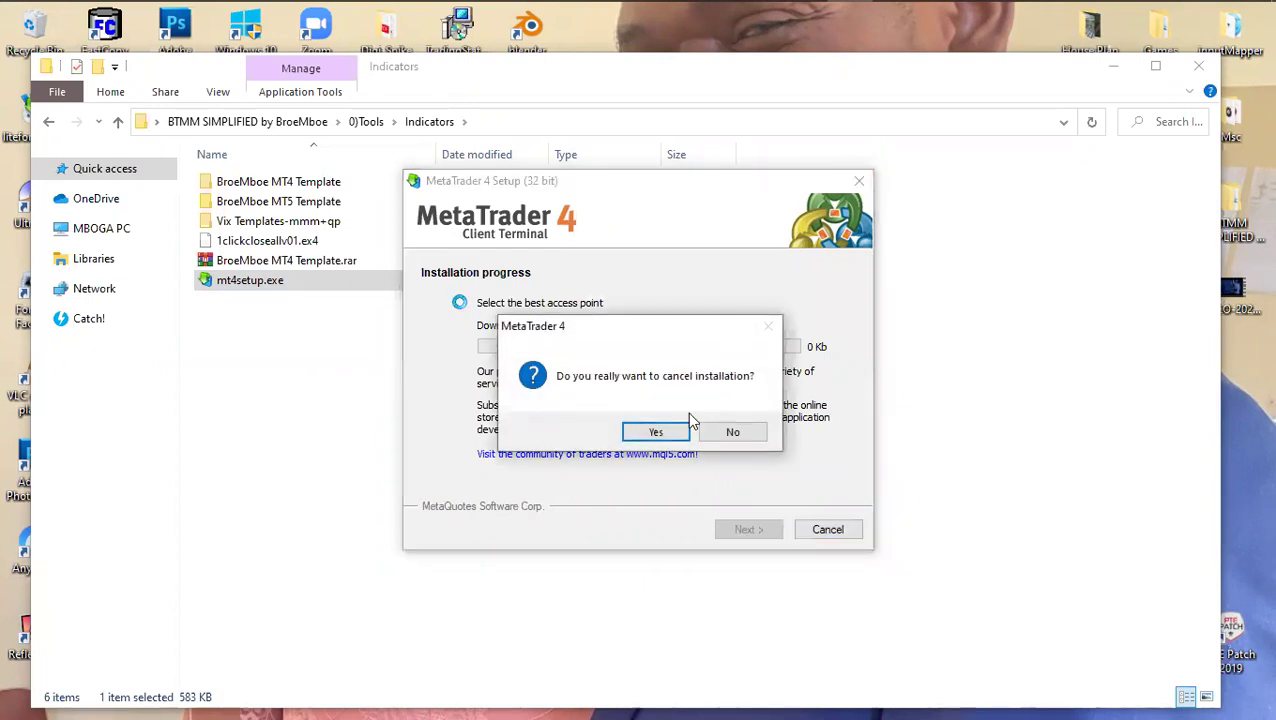
pyautogui.click(672, 432)
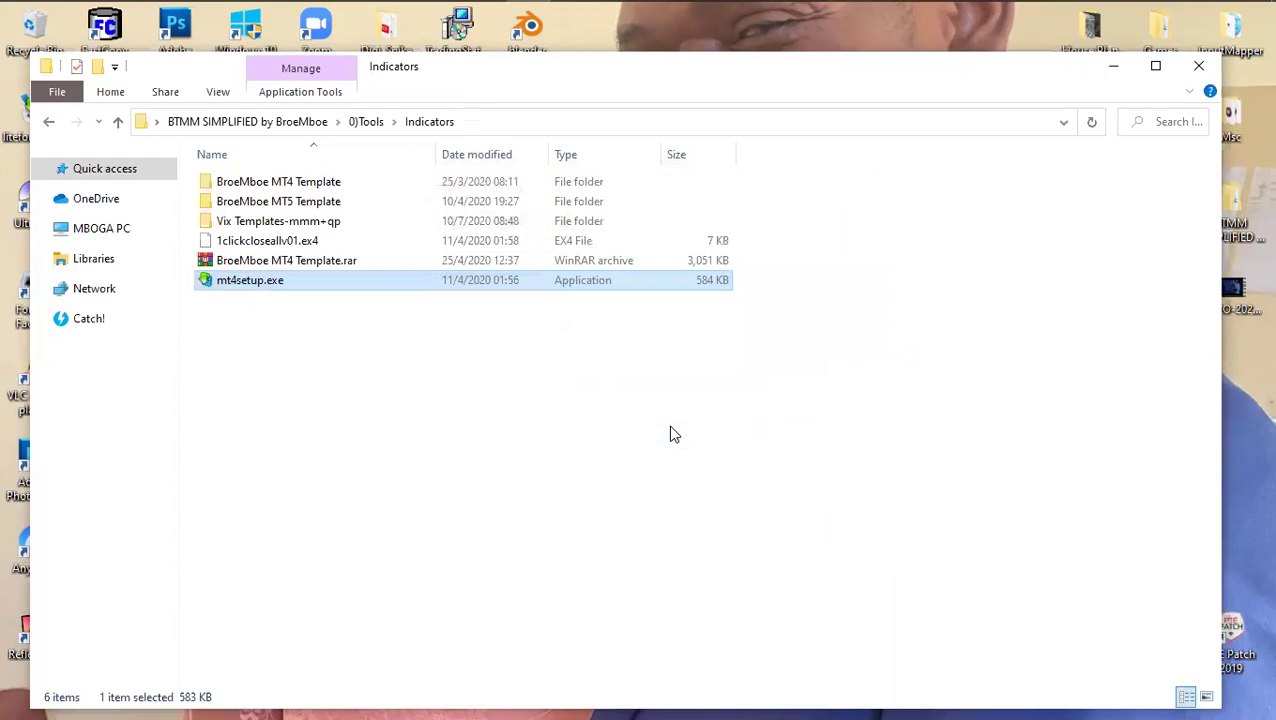
pyautogui.click(448, 380)
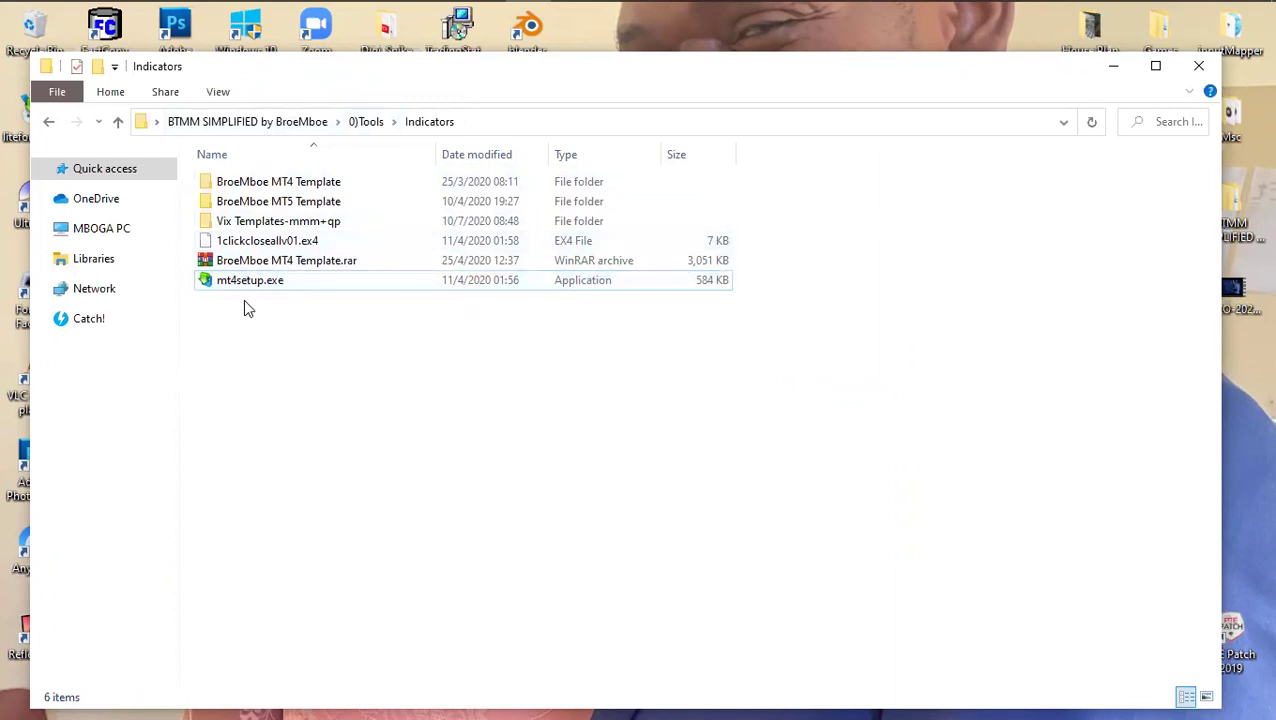
# Step: Examine the indicator files inside the BroeMboe MT4 Template folder and return to the Indicators folder under 0)Tools
pyautogui.doubleClick(304, 184)
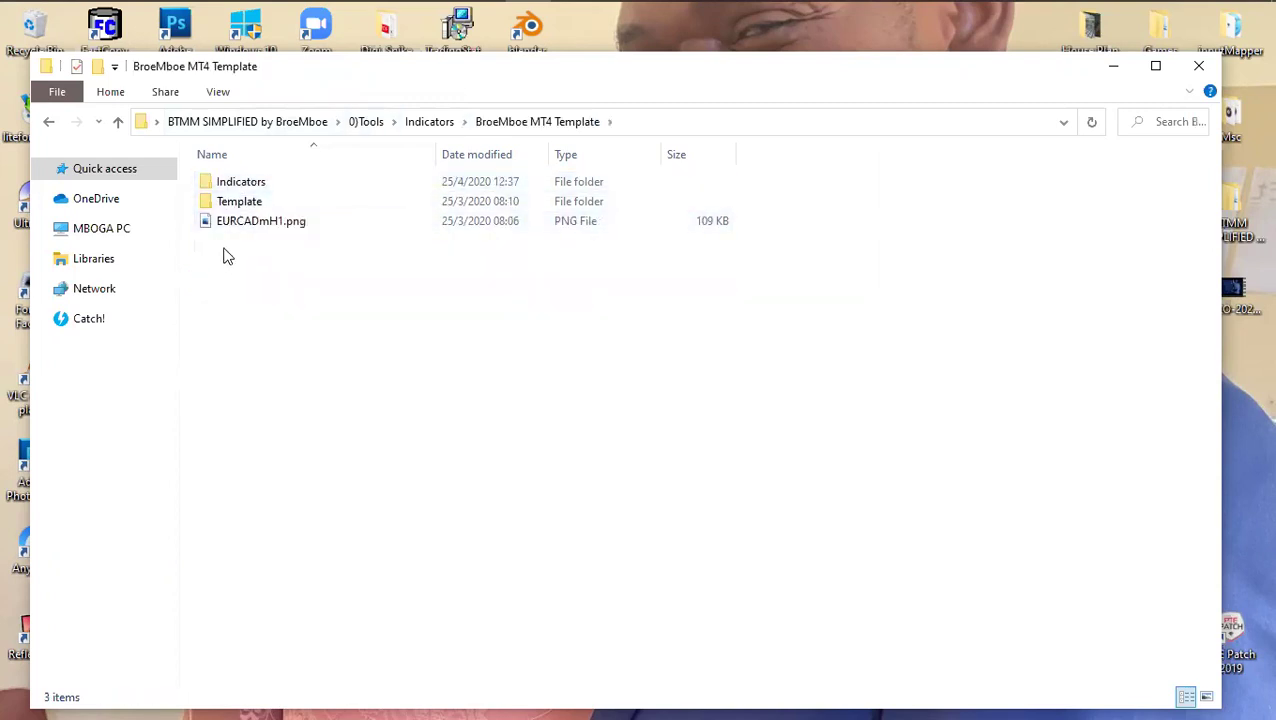
pyautogui.doubleClick(245, 183)
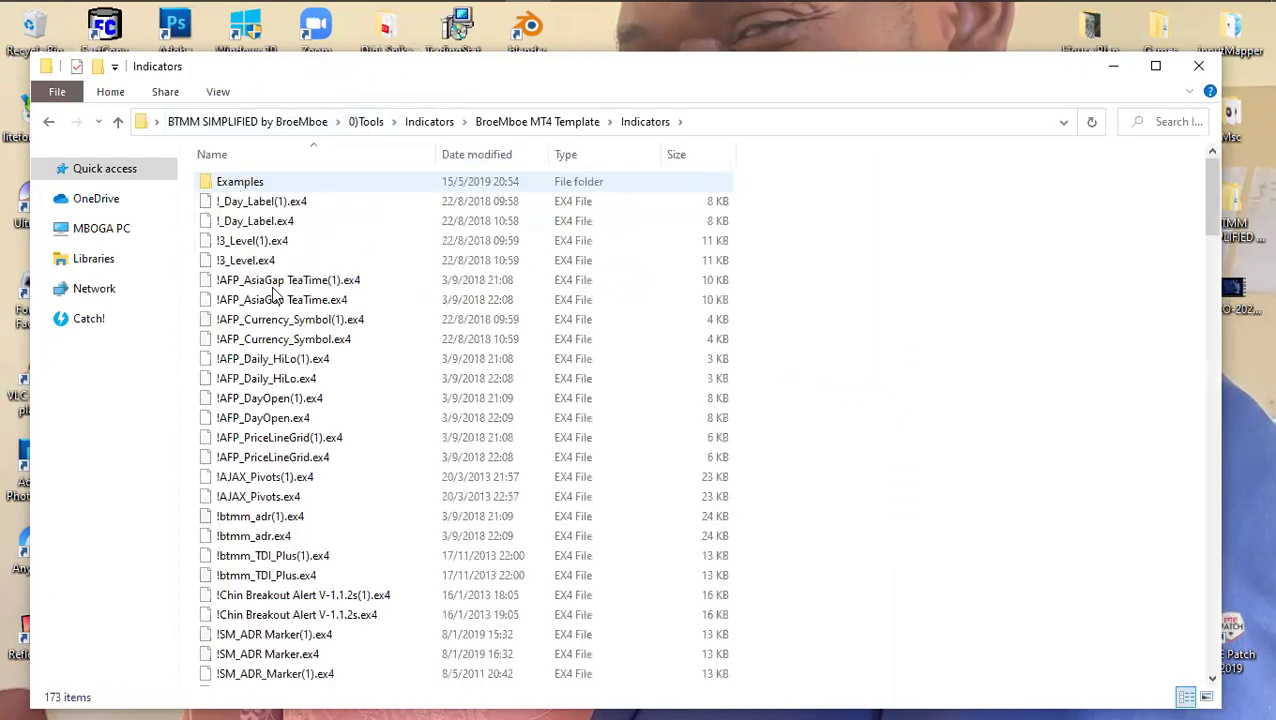
pyautogui.scroll(-20, 373, 233)
pyautogui.scroll(-10, 310, 244)
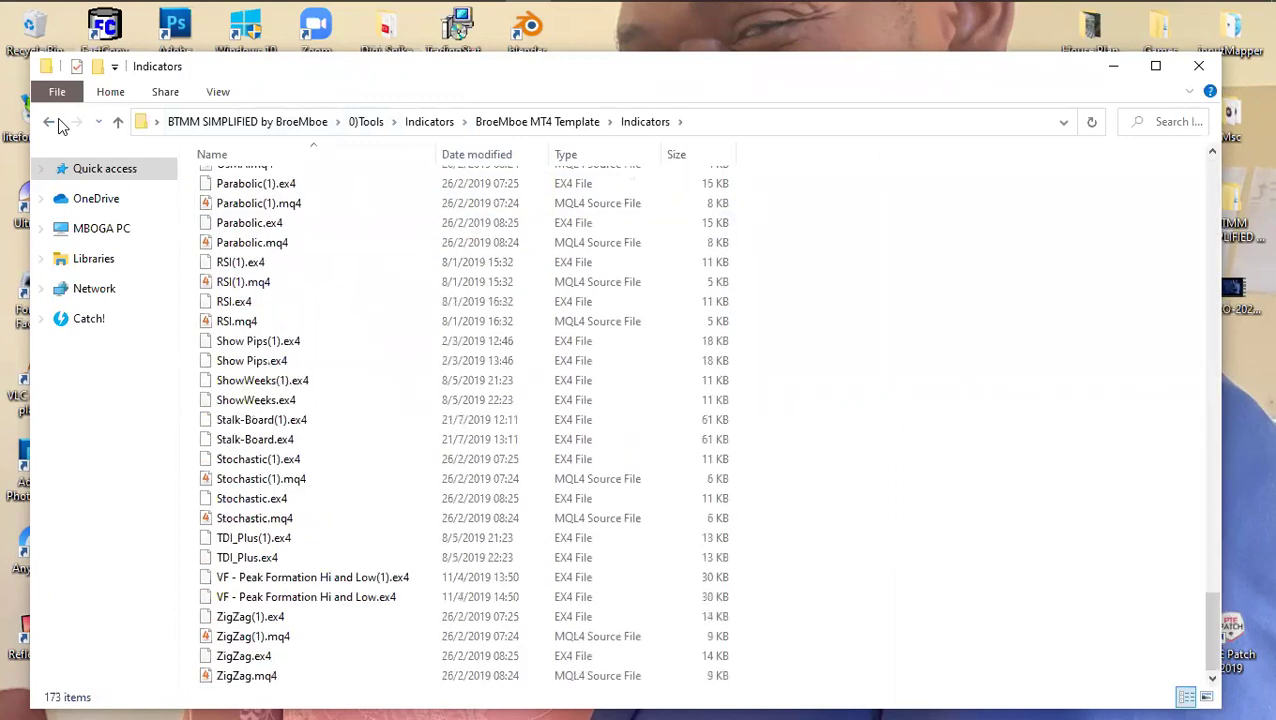
pyautogui.click(50, 124)
pyautogui.click(50, 123)
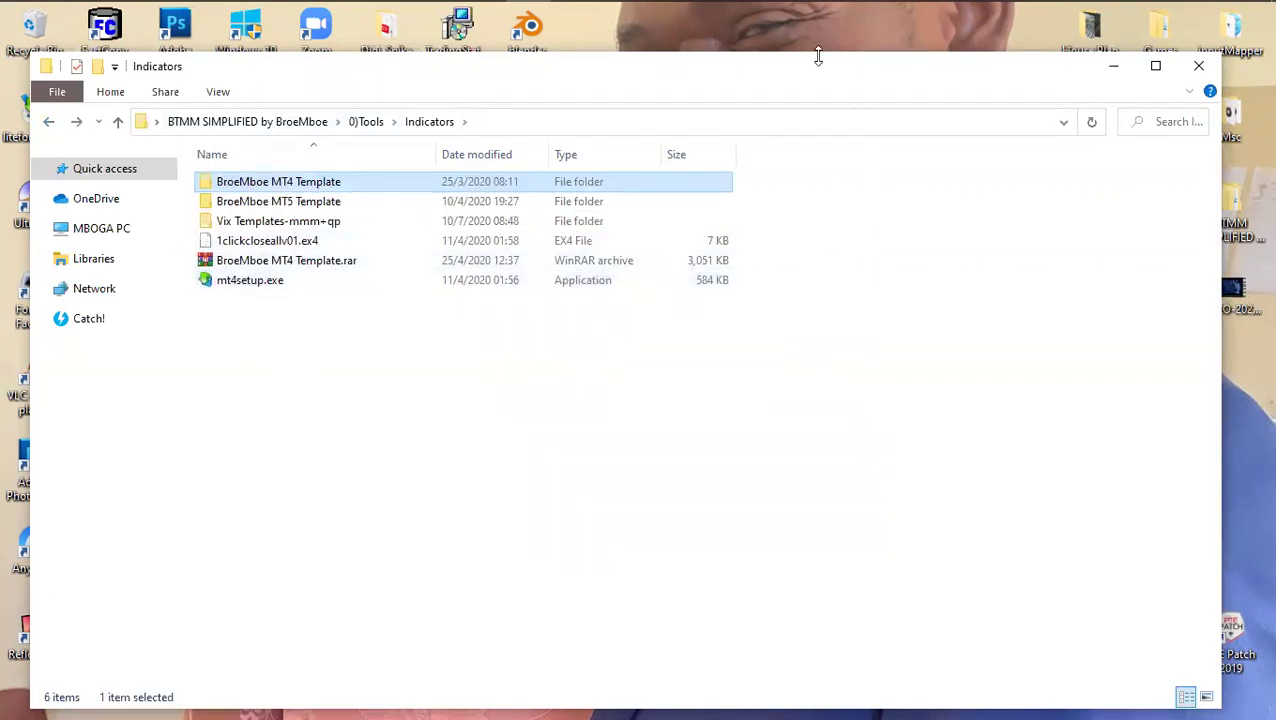
# Step: Switch to Telegram
pyautogui.moveTo(1008, 14)
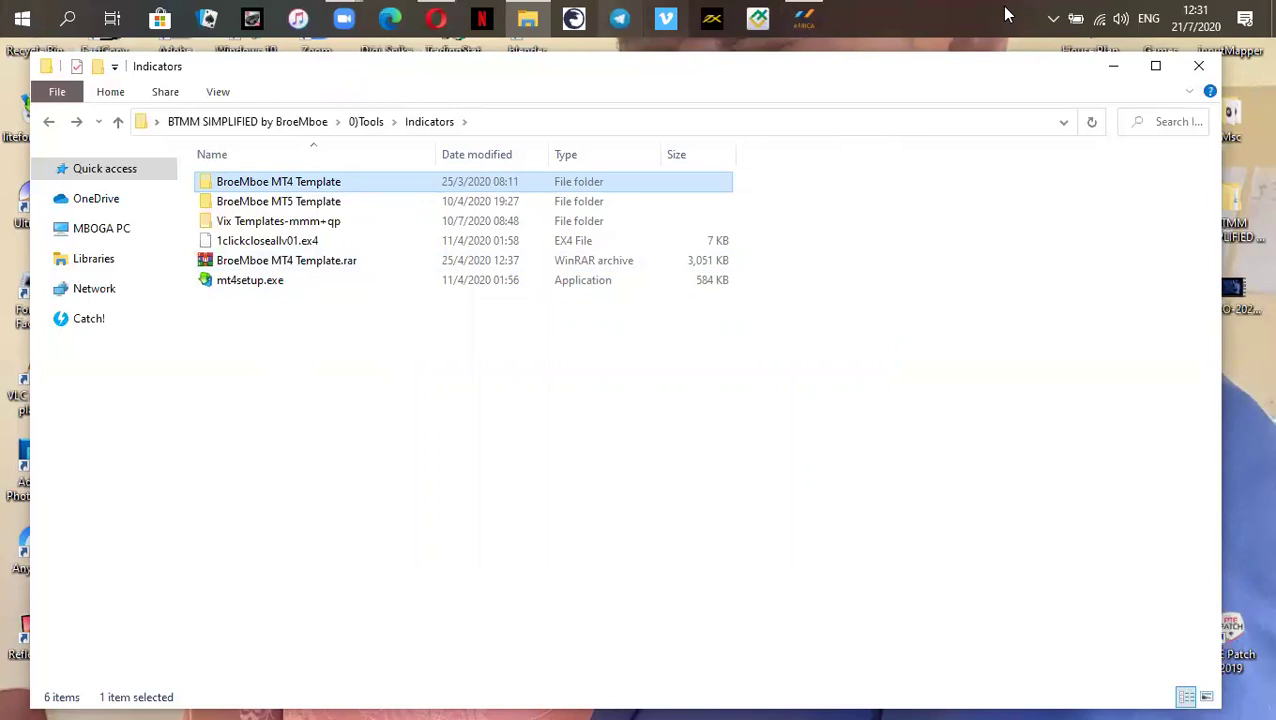
pyautogui.press('super+t')
pyautogui.press('super+t')
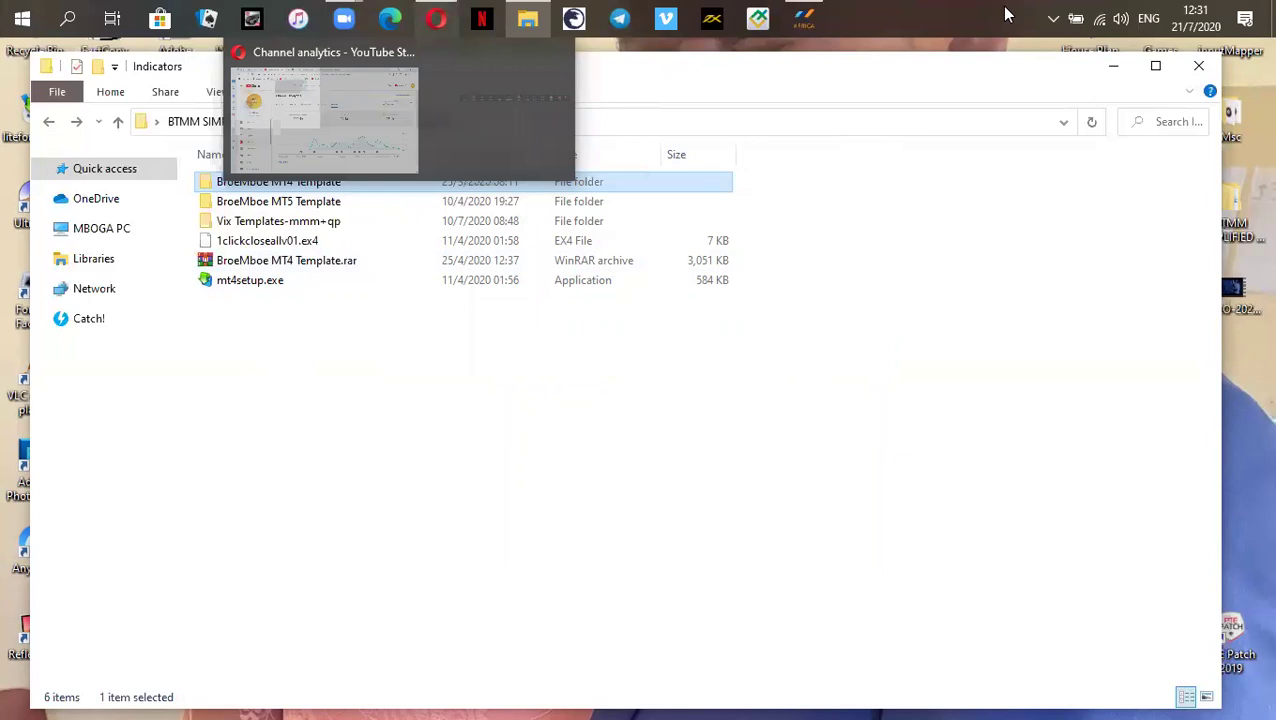
pyautogui.press('super+t')
pyautogui.press('super+t')
pyautogui.press('super+t')
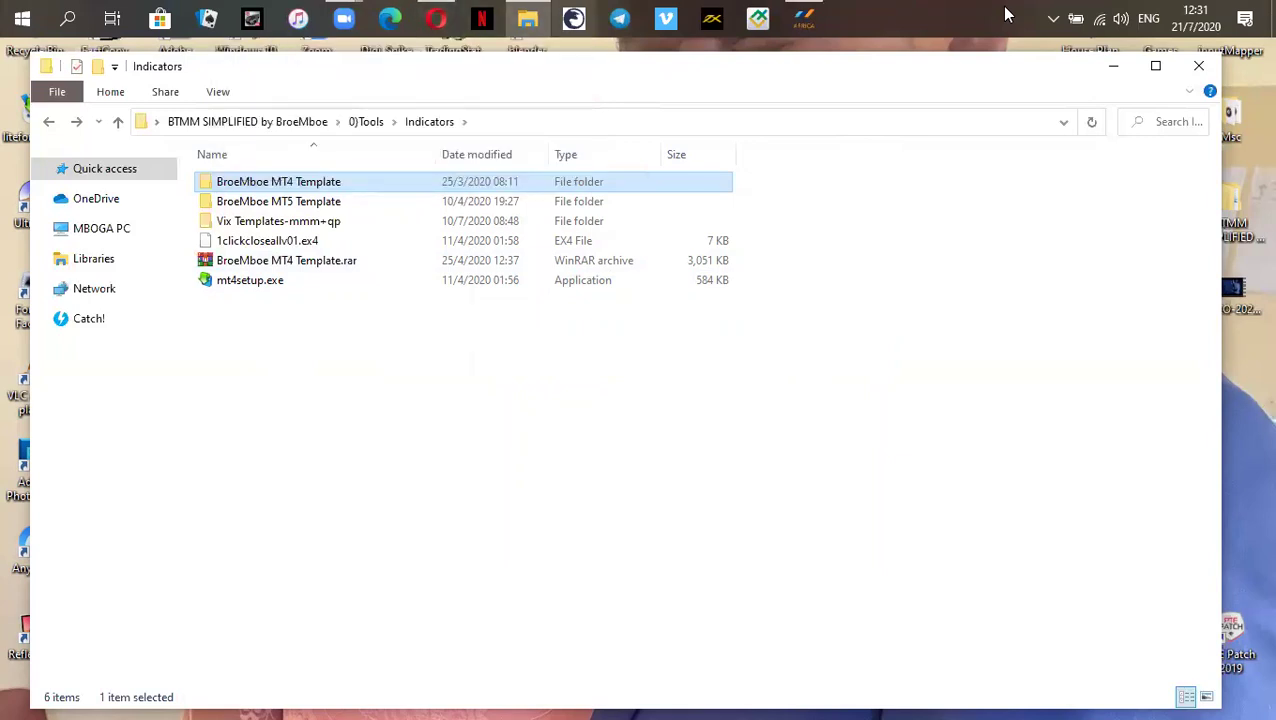
pyautogui.press('super+t')
pyautogui.press('super+t')
pyautogui.press('super+t')
pyautogui.press('super+t')
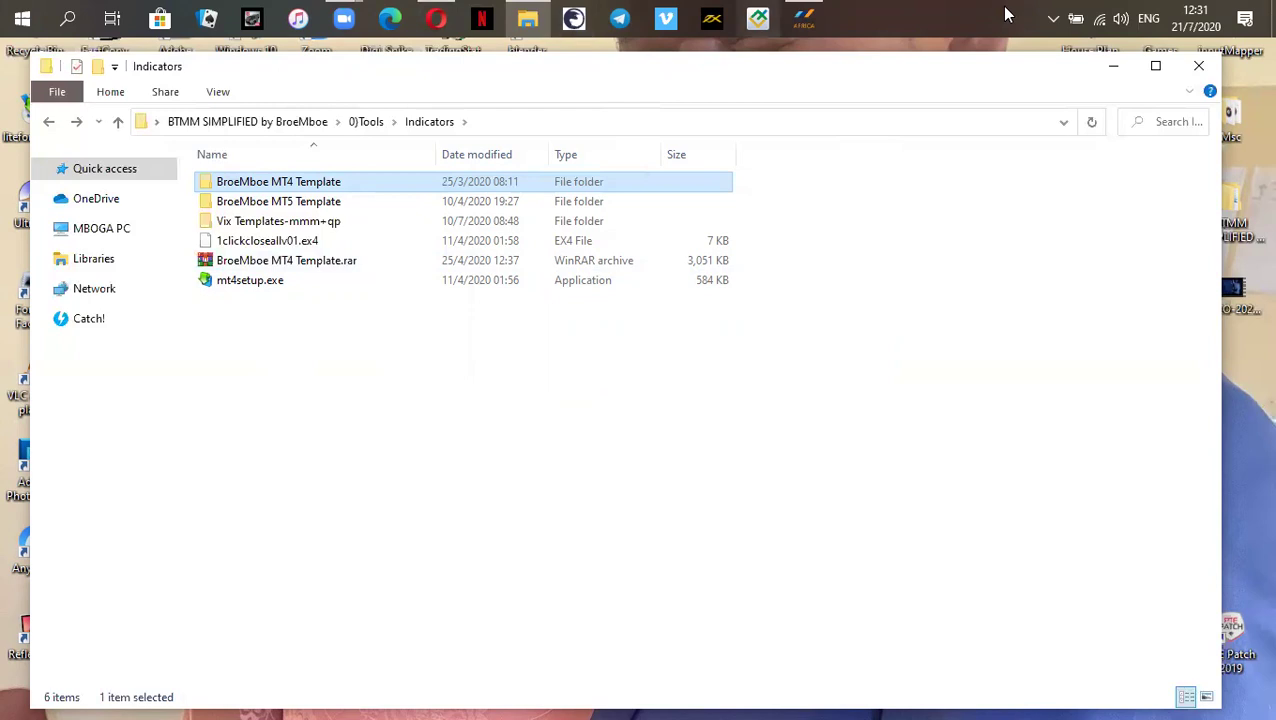
pyautogui.press('Return')
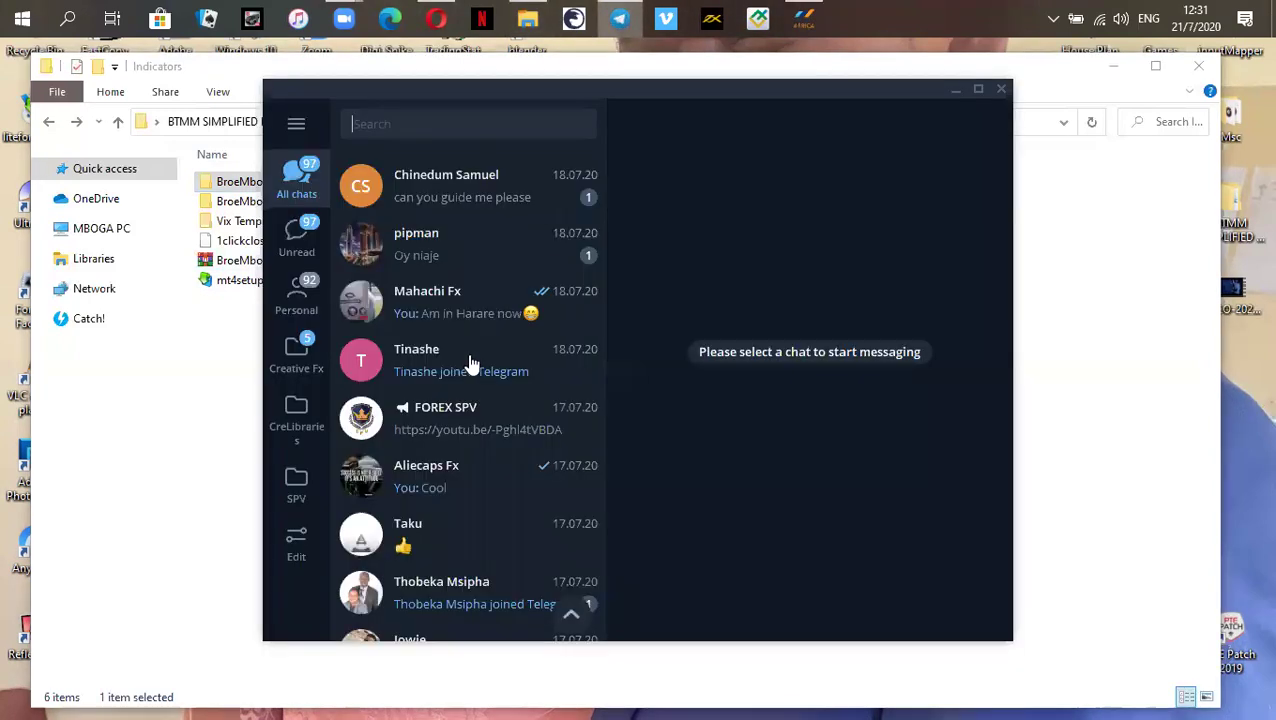
# Step: Search the Telegram chats for "btm" and open the BTMM Videos FX Lord channel
pyautogui.scroll(-5, 503, 358)
pyautogui.scroll(-5, 503, 358)
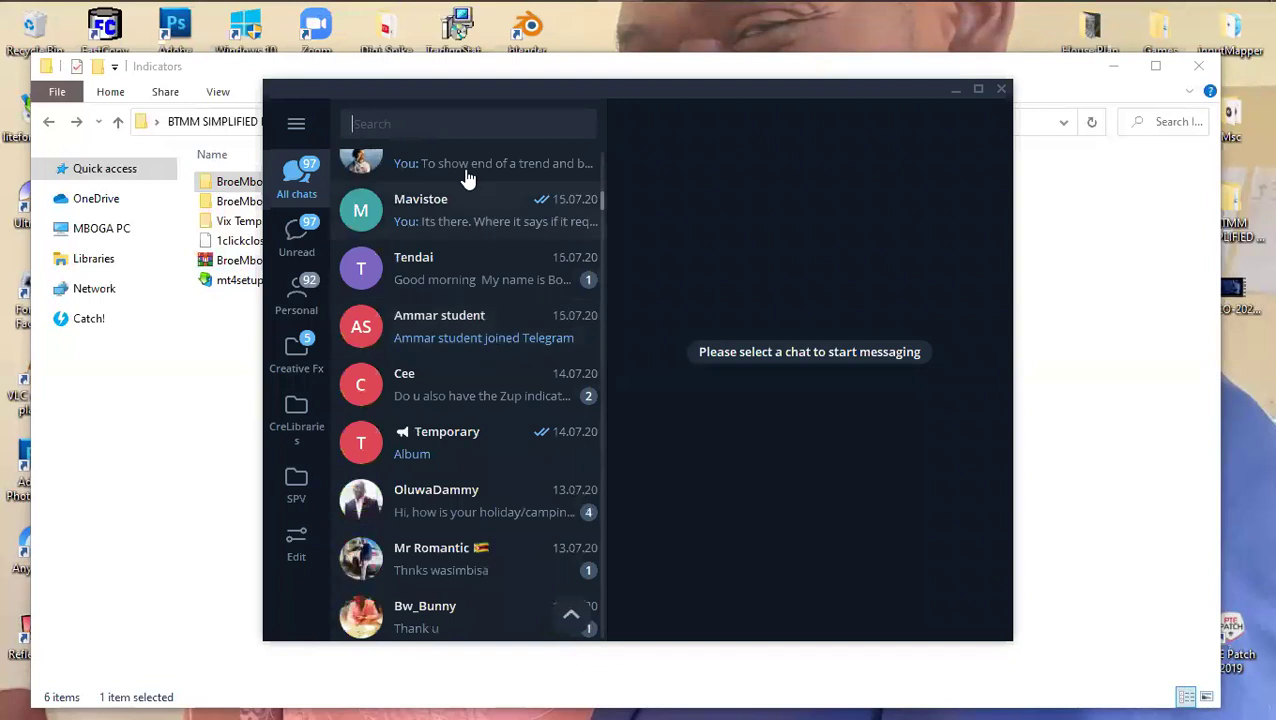
pyautogui.click(467, 124)
pyautogui.write('bt')
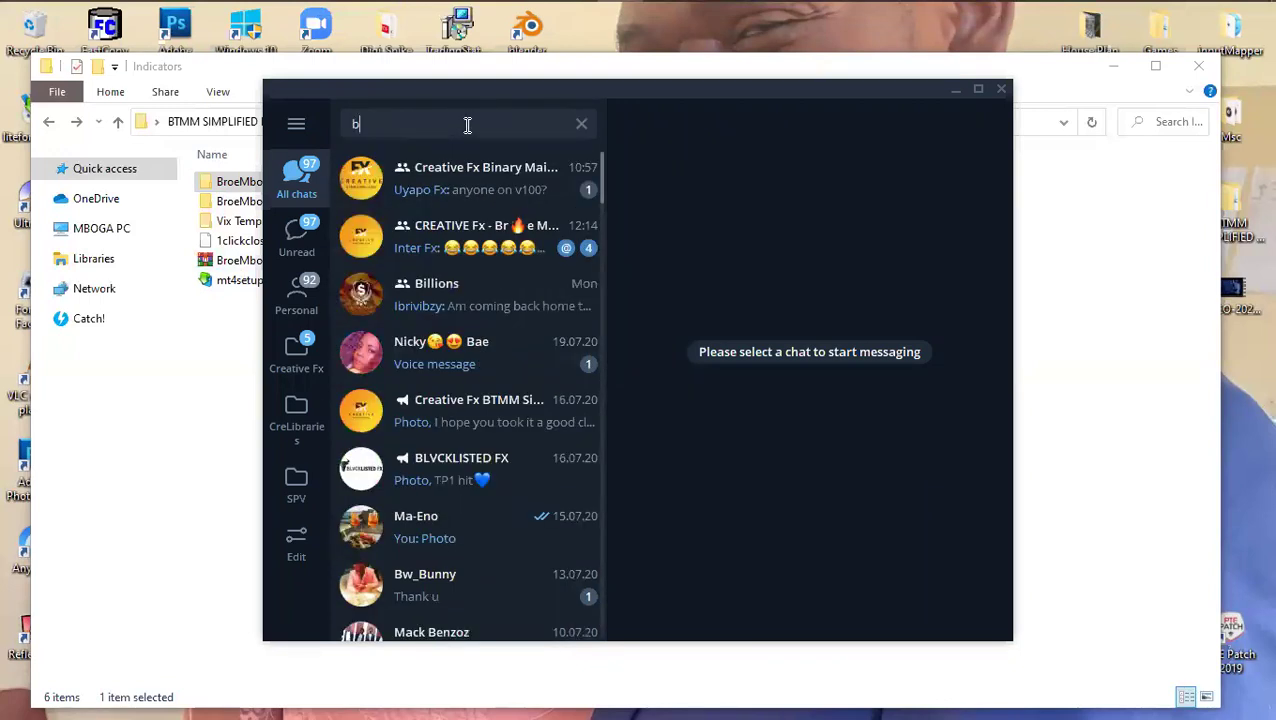
pyautogui.press('BackSpace')
pyautogui.write('tm')
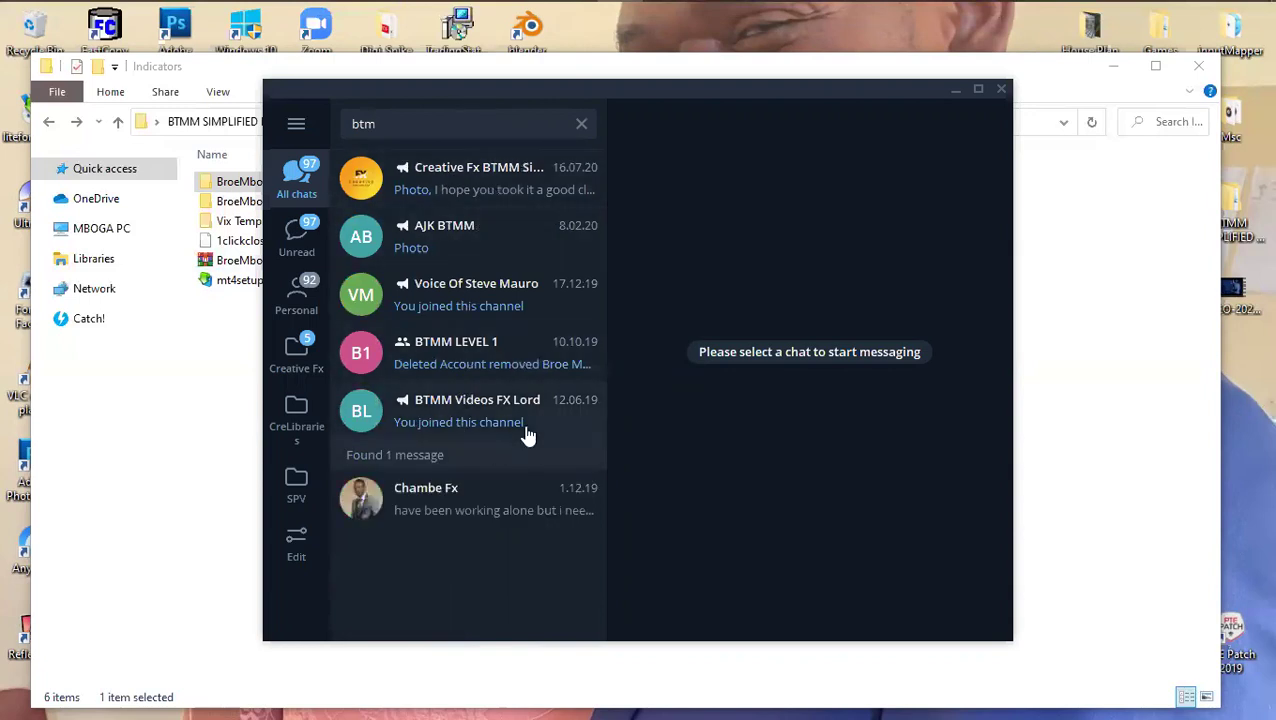
pyautogui.click(487, 422)
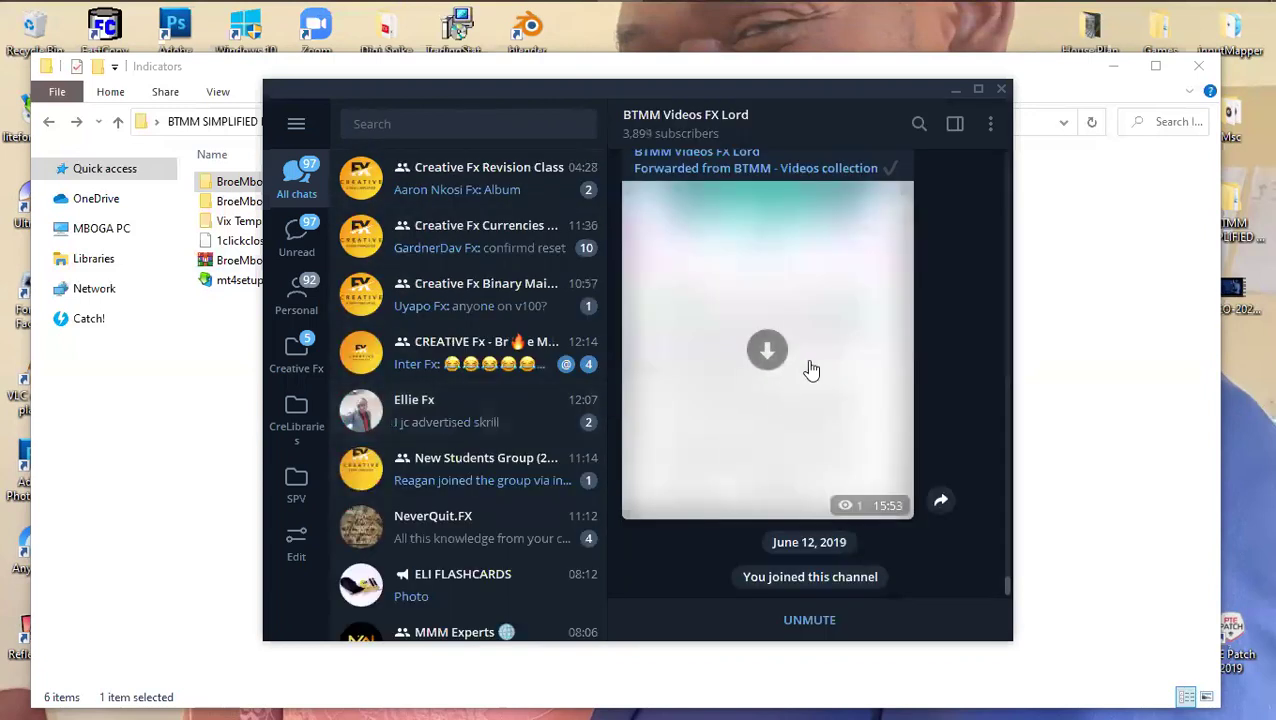
# Step: Find BTMMInstaller_03-19-15 (2).exe among the channel's posts and save it in the 0)Tools folder of BTMM SIMPLIFIED by BroeMboe
pyautogui.scroll(4, 884, 354)
pyautogui.scroll(-5, 884, 352)
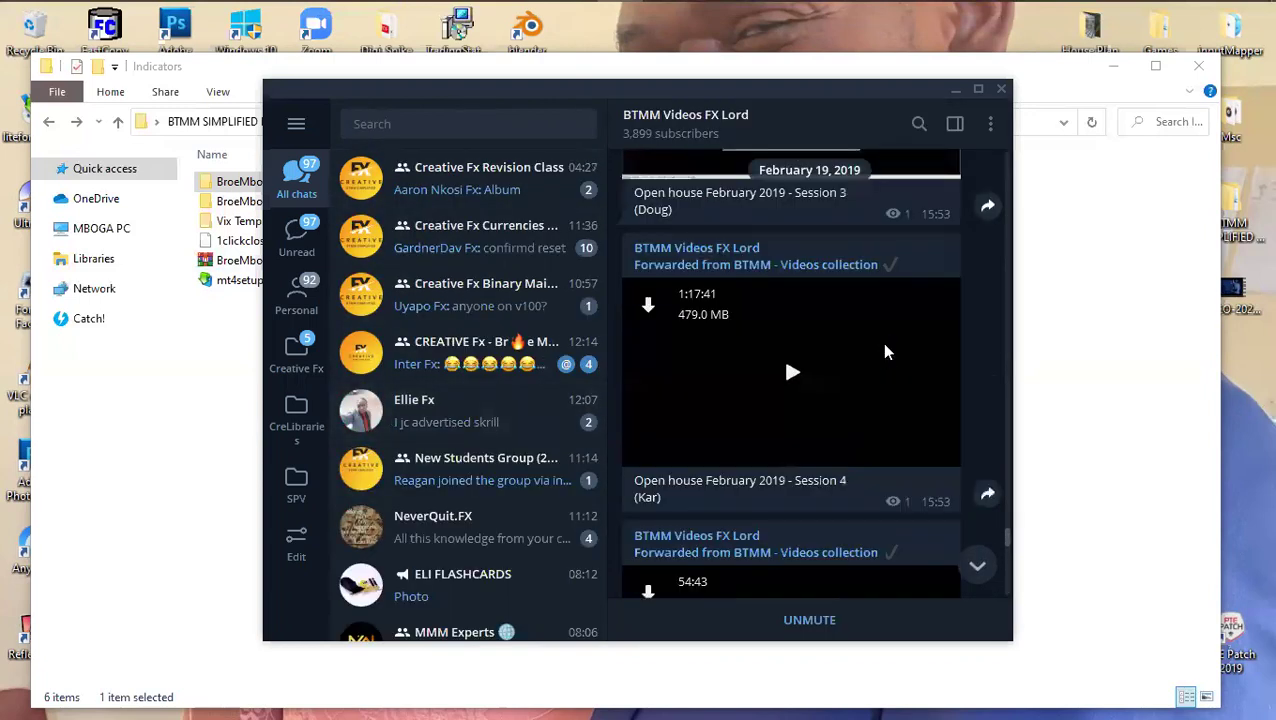
pyautogui.scroll(10, 884, 352)
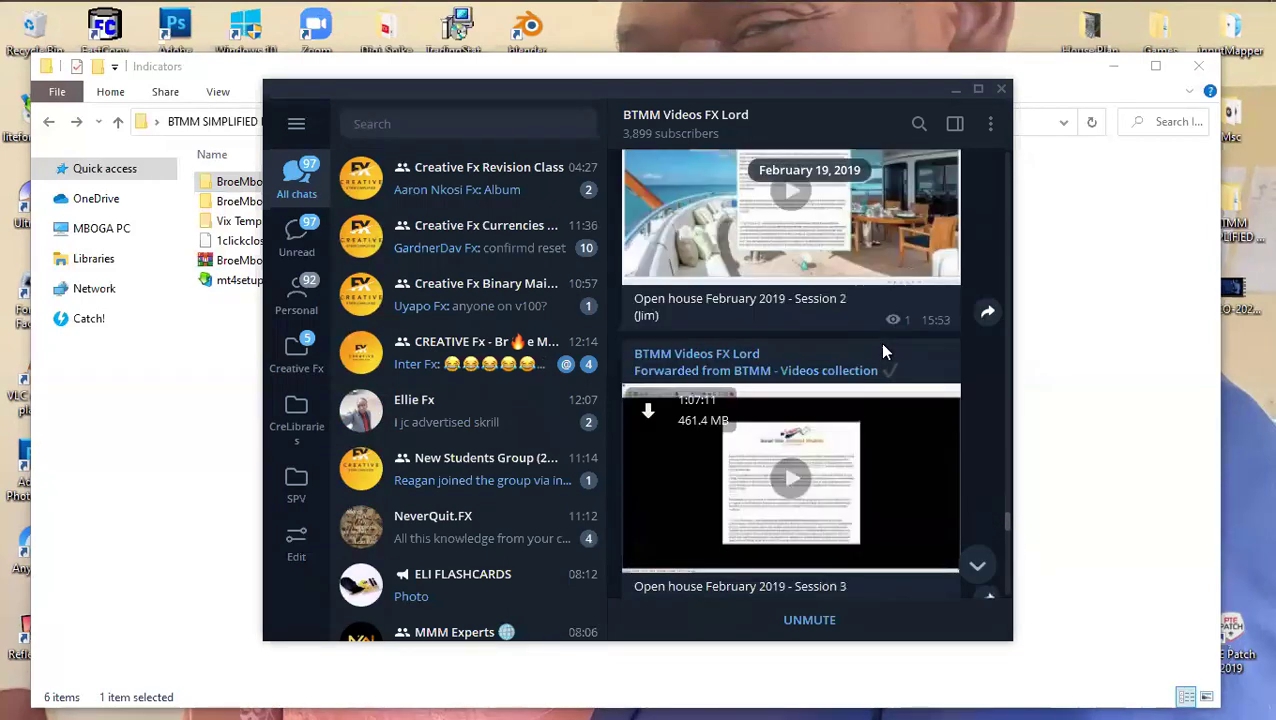
pyautogui.scroll(6, 884, 352)
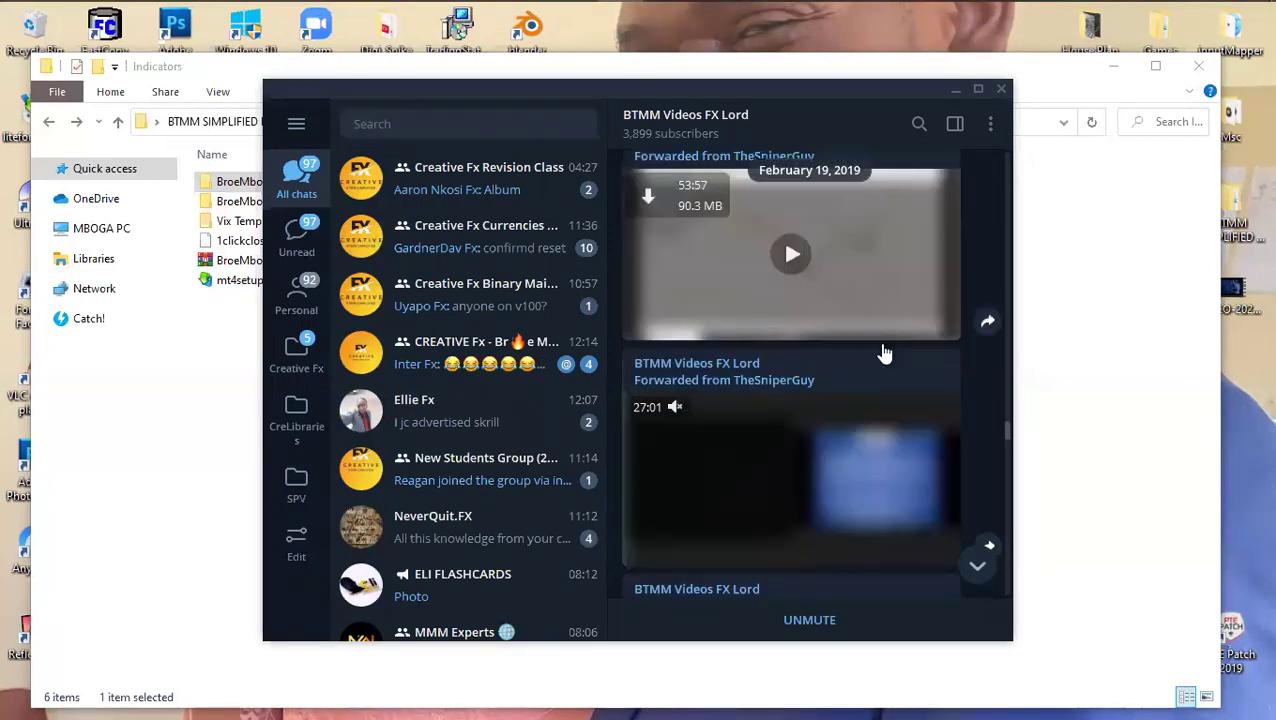
pyautogui.scroll(8, 884, 352)
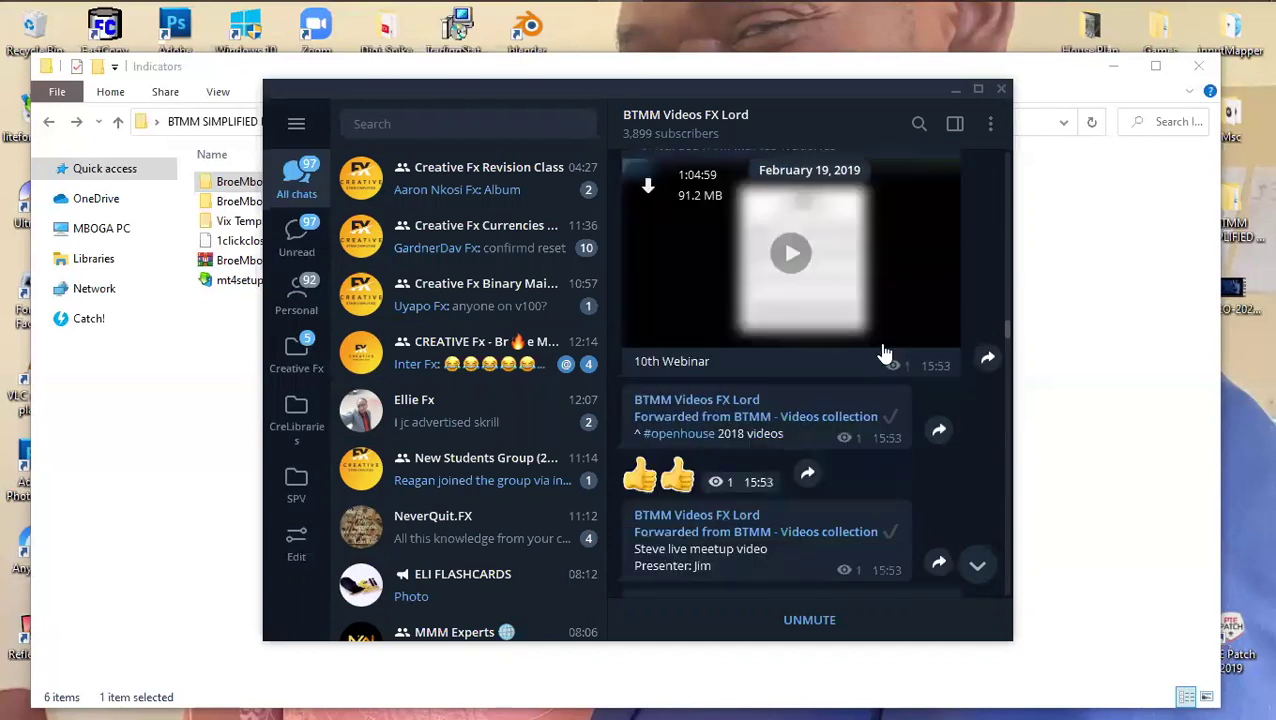
pyautogui.scroll(8, 884, 352)
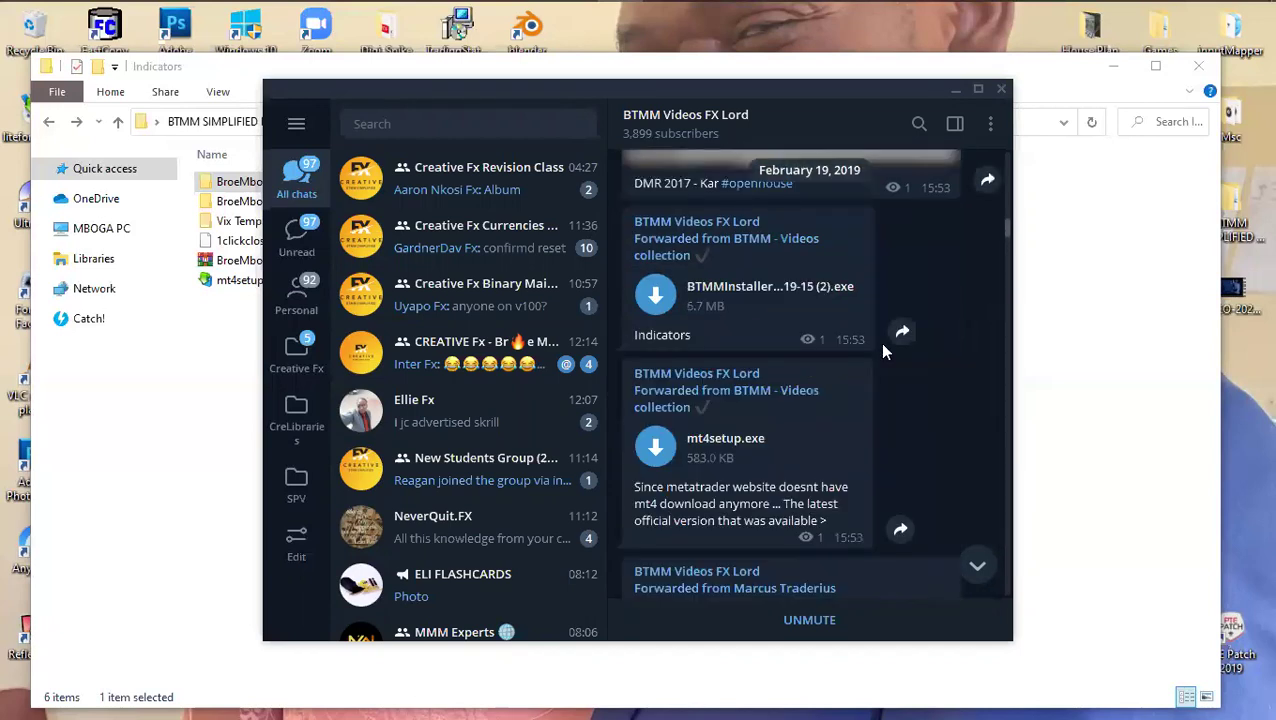
pyautogui.rightClick(727, 292)
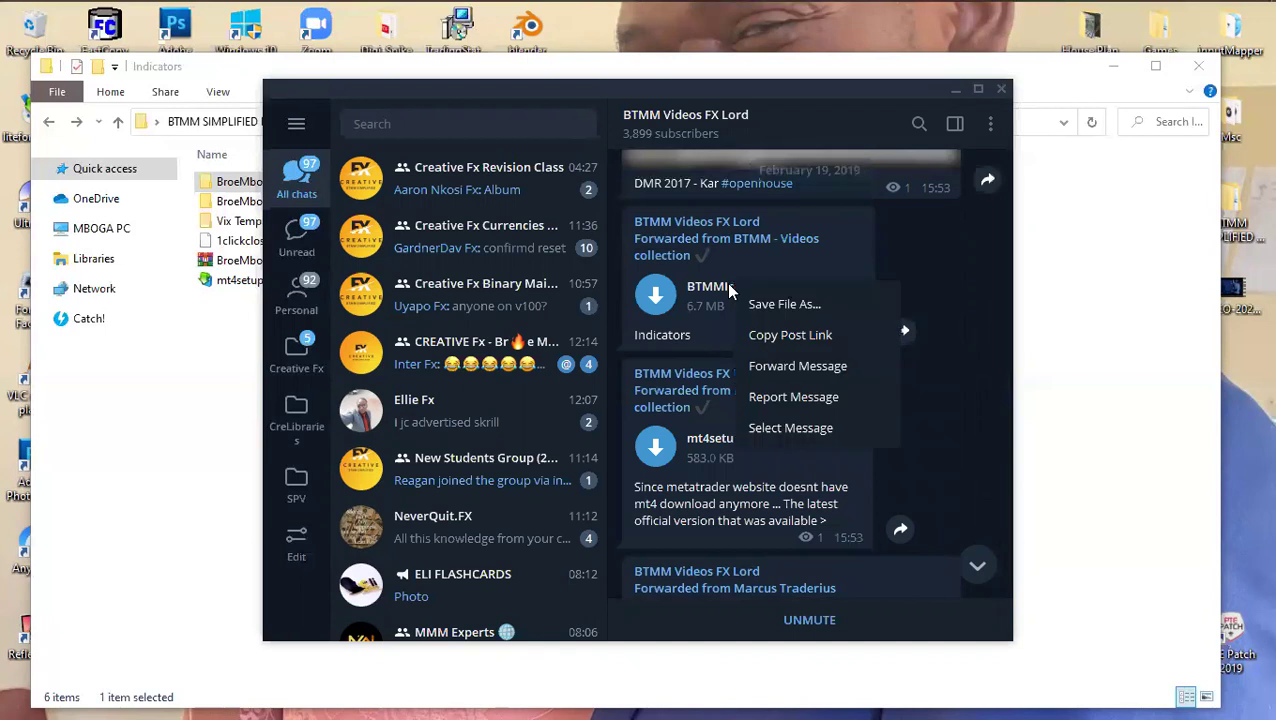
pyautogui.click(780, 310)
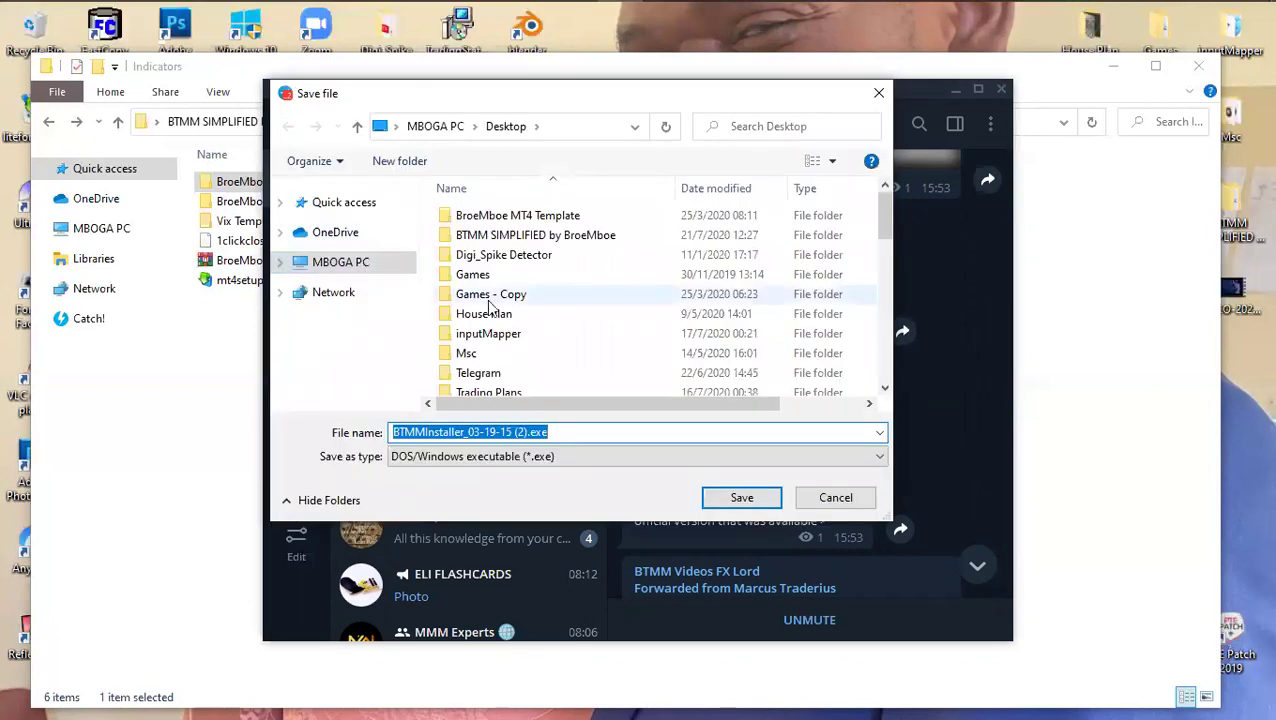
pyautogui.doubleClick(535, 234)
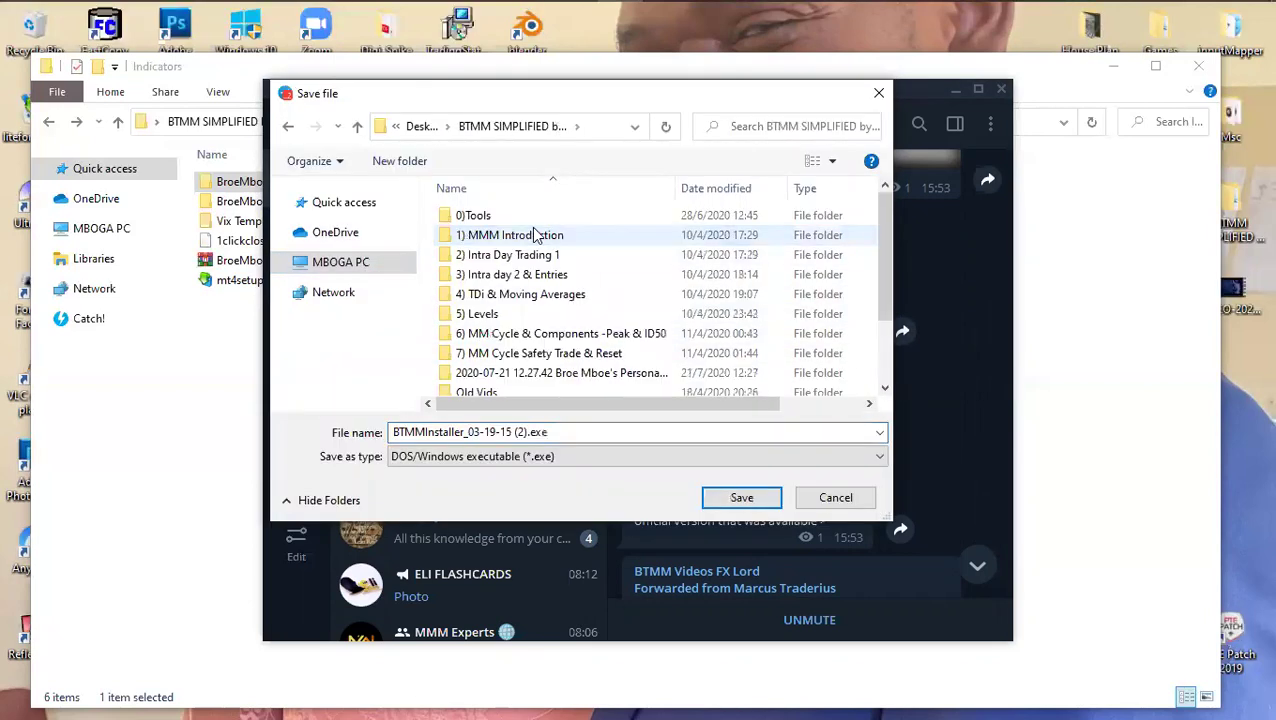
pyautogui.doubleClick(530, 216)
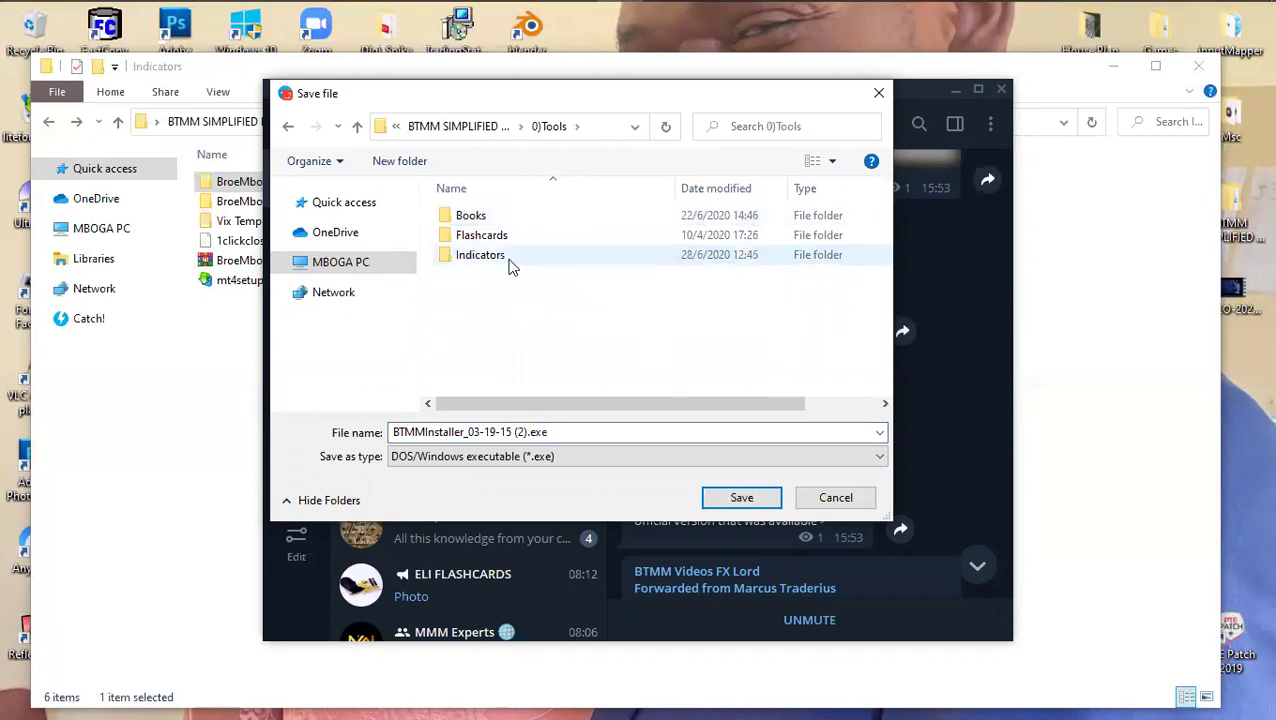
pyautogui.click(748, 495)
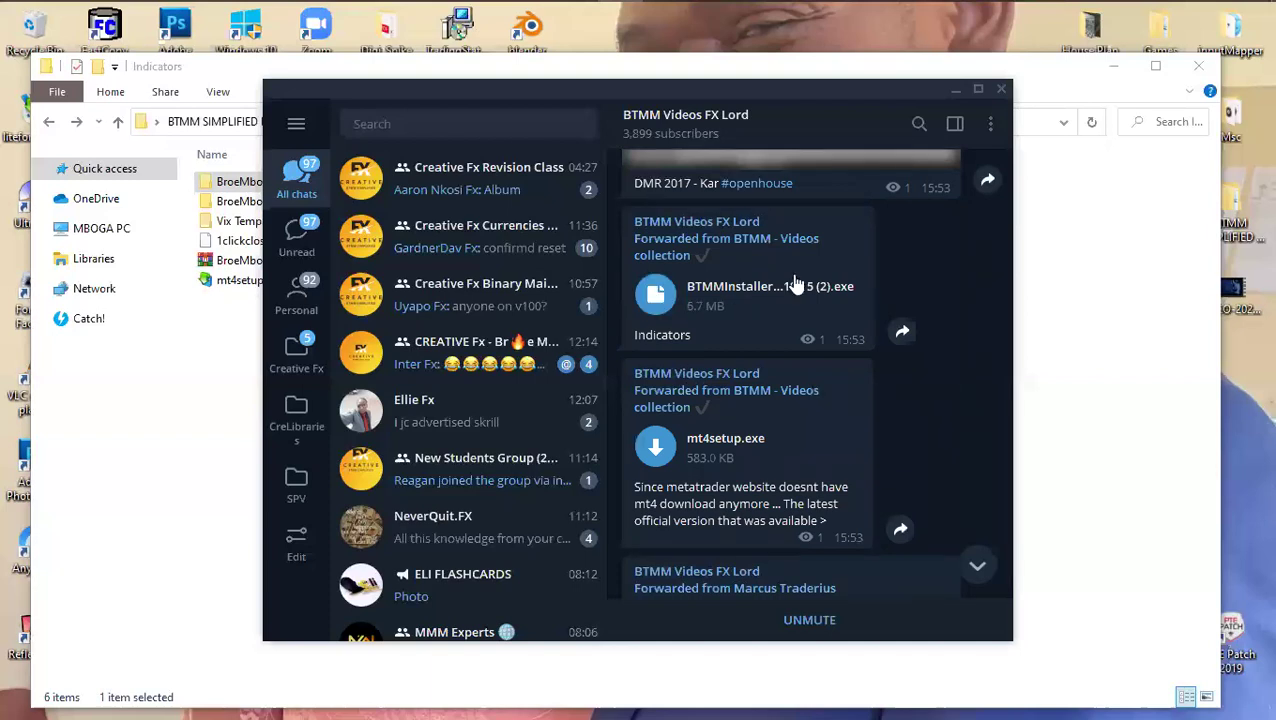
# Step: Close Telegram, refresh the Indicators folder and go up to the 0)Tools folder
pyautogui.click(1002, 91)
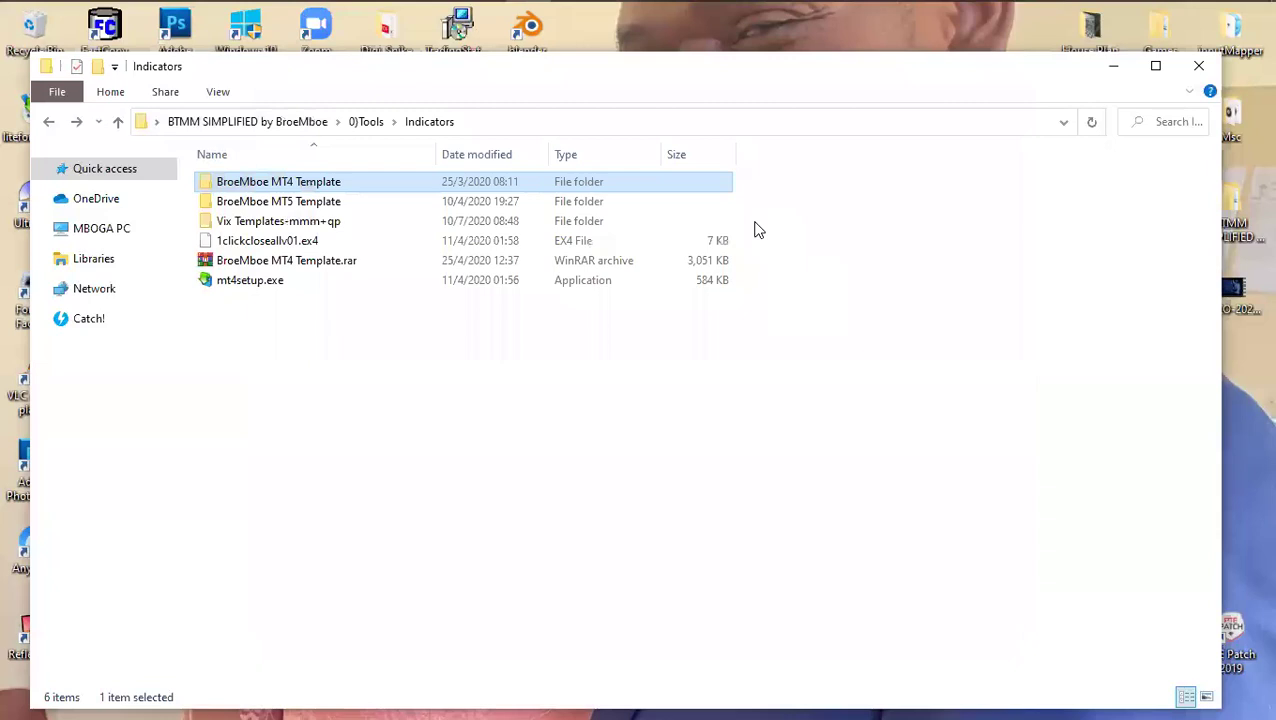
pyautogui.rightClick(264, 314)
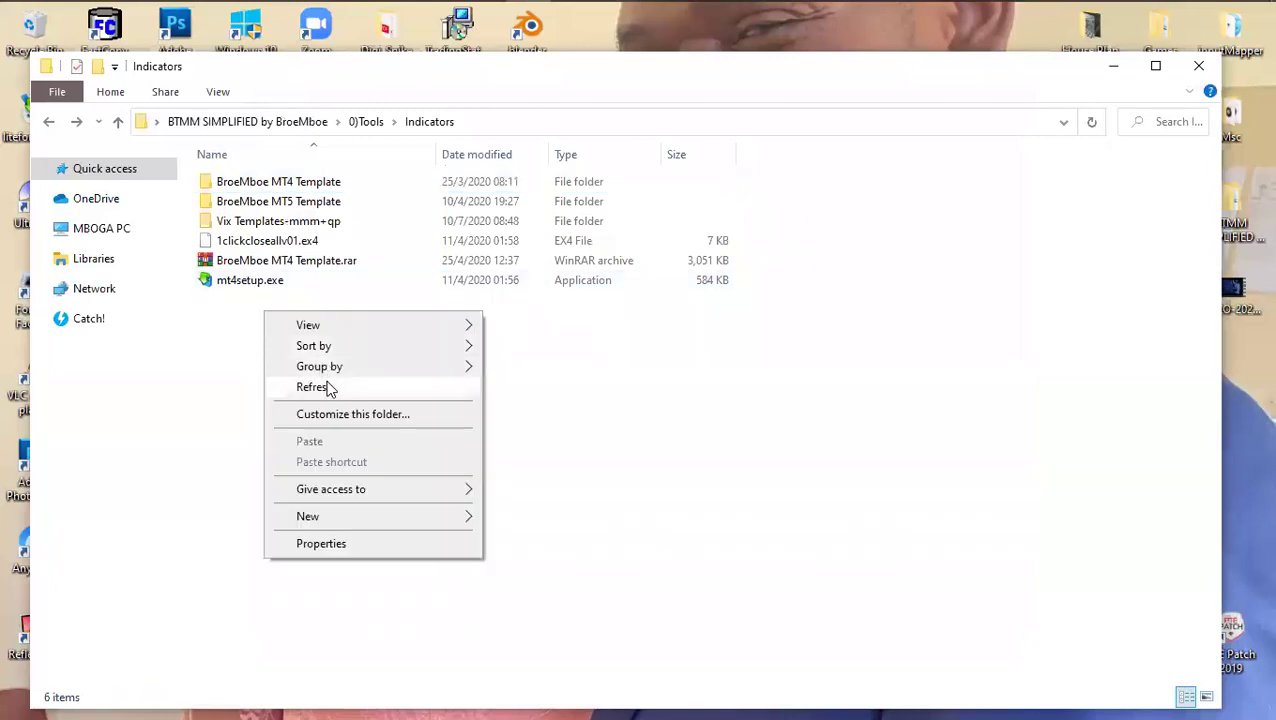
pyautogui.click(330, 385)
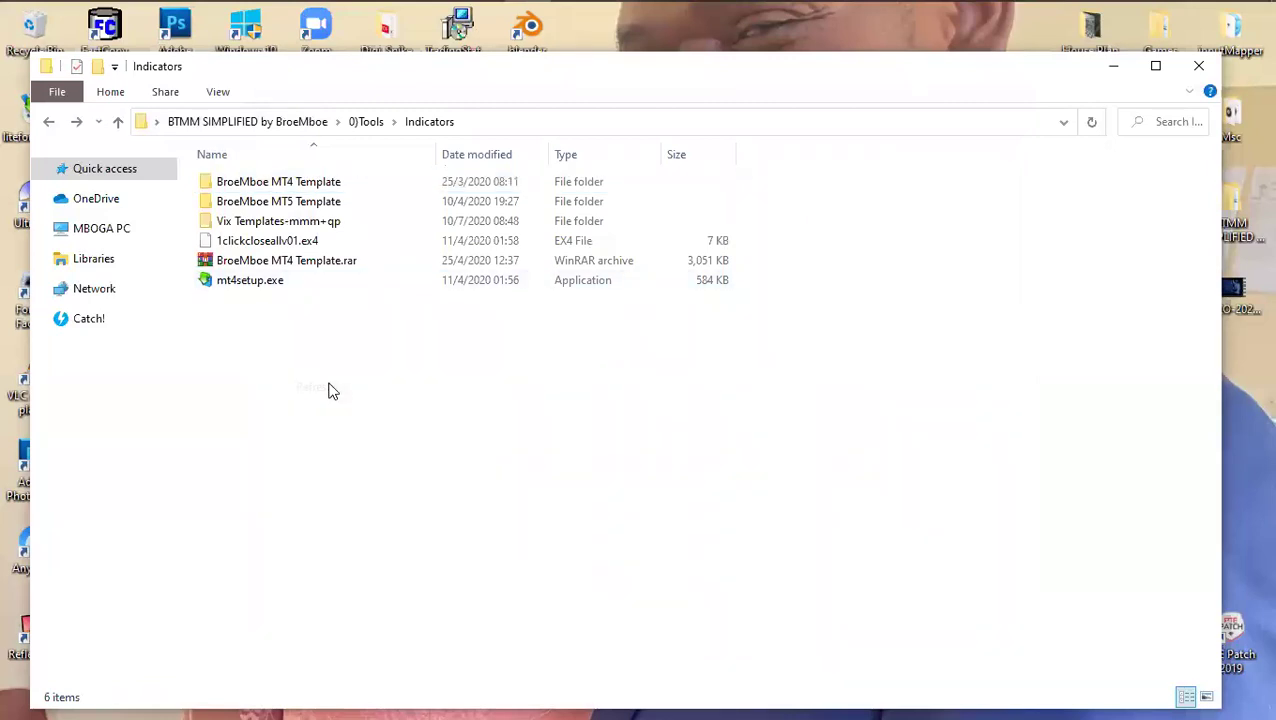
pyautogui.click(362, 128)
# Step: Try to install BTMM Software by running BTMMInstaller_03-19-15 (2).exe, and dismiss the error
pyautogui.doubleClick(295, 243)
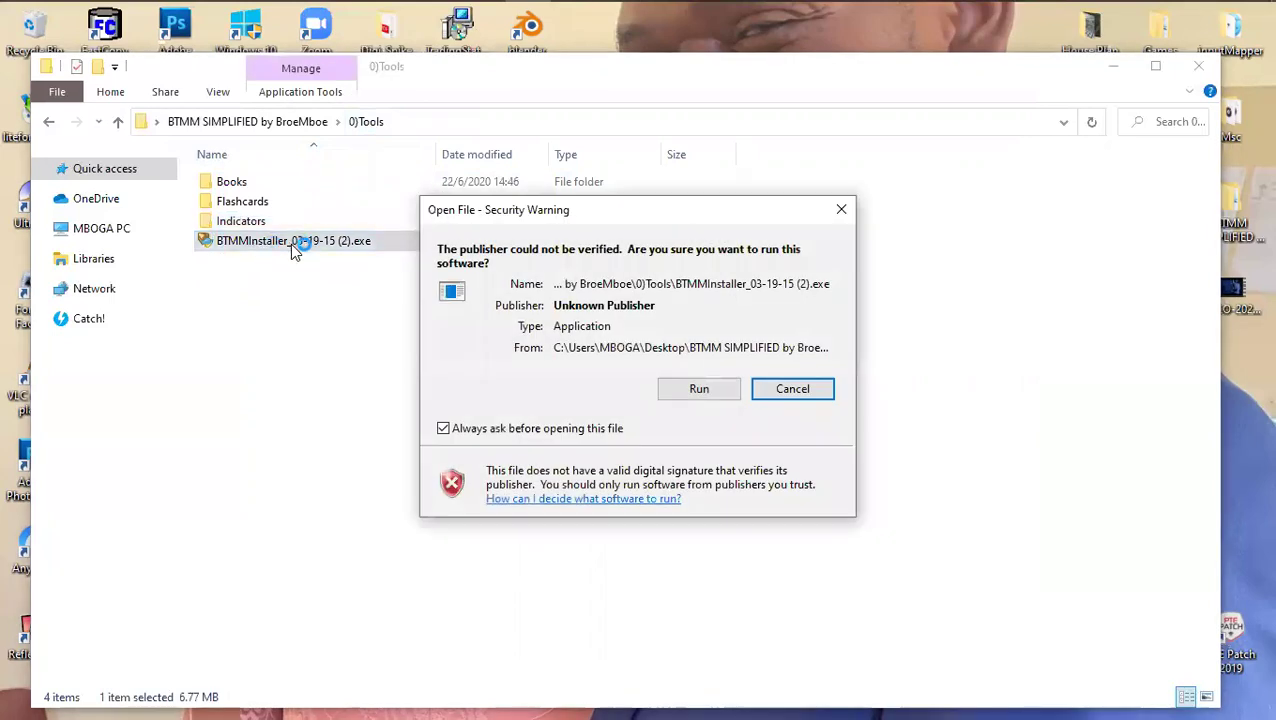
pyautogui.click(699, 389)
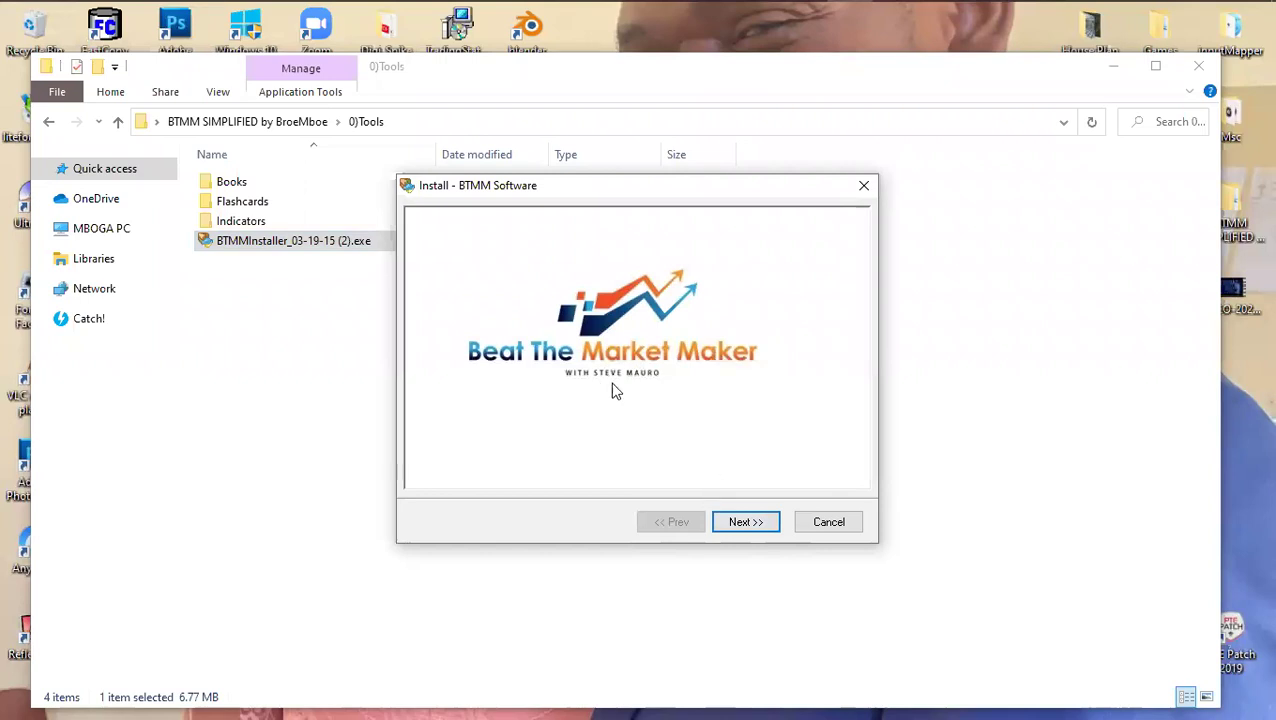
pyautogui.click(738, 521)
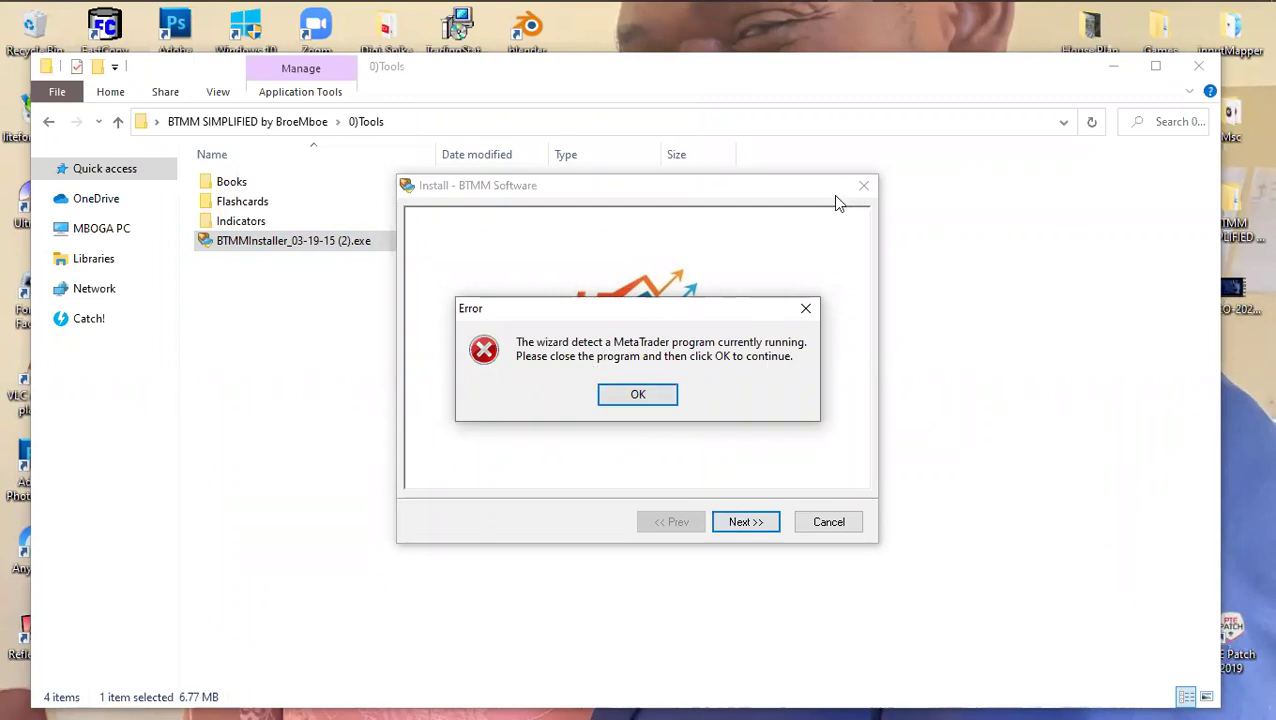
pyautogui.click(648, 396)
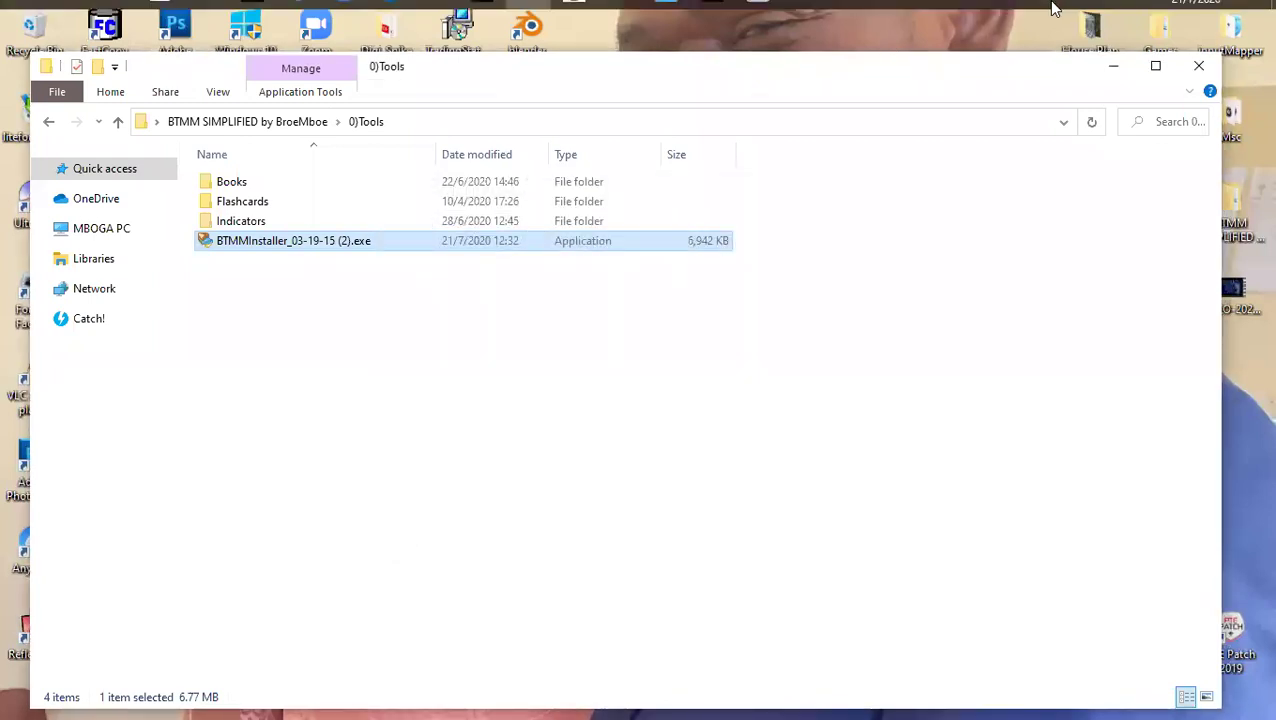
# Step: Open the Indicators folder under 0)Tools and switch to the MetaTrader 4 terminal
pyautogui.moveTo(1030, 28)
pyautogui.moveTo(804, 20)
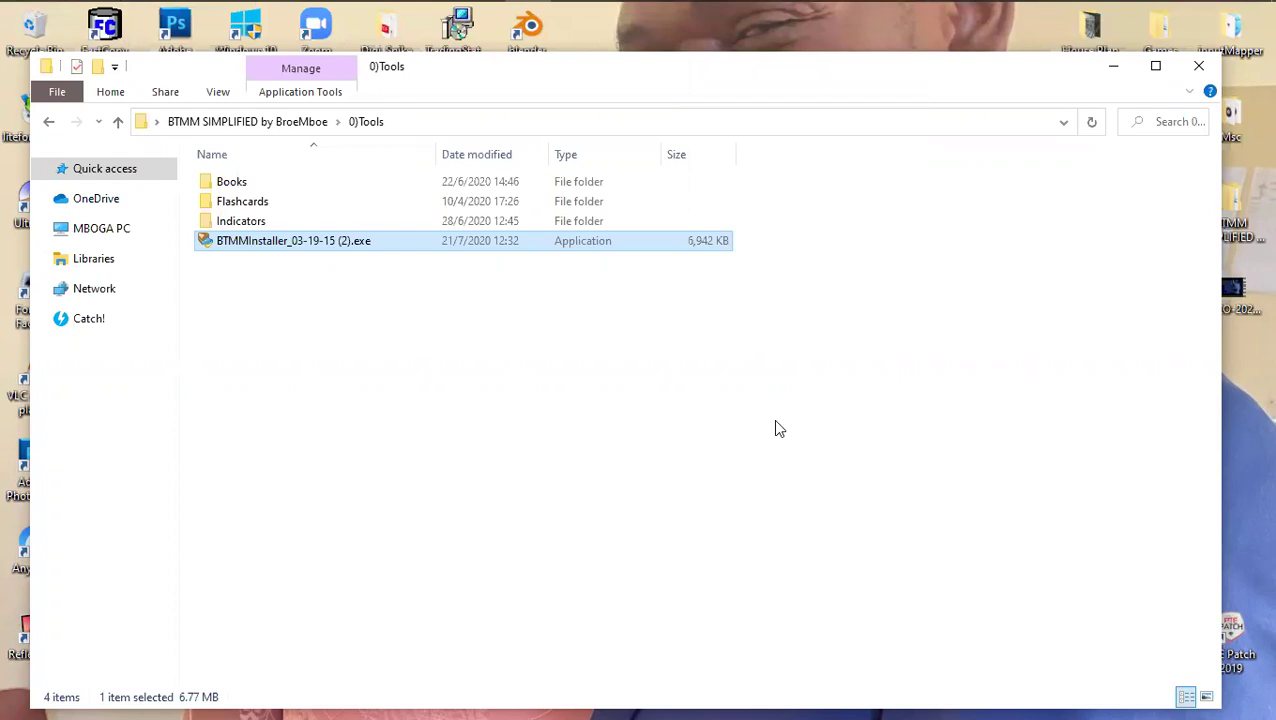
pyautogui.moveTo(925, 10)
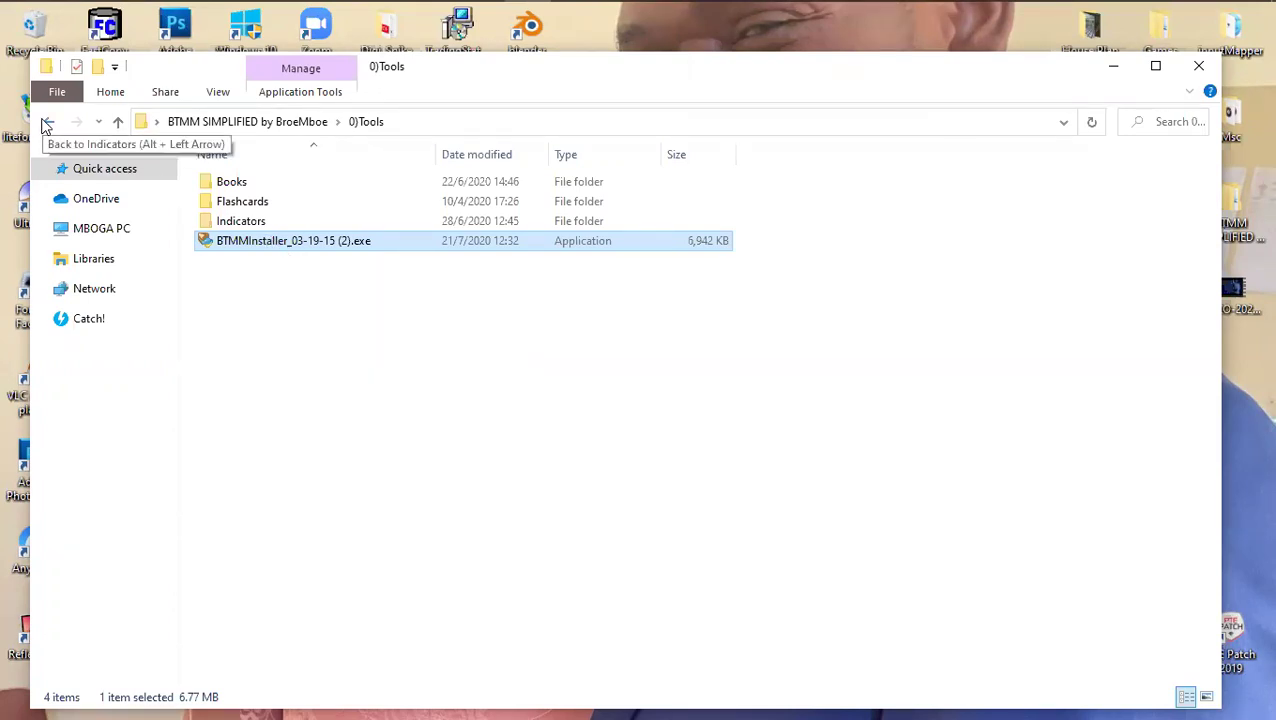
pyautogui.doubleClick(266, 224)
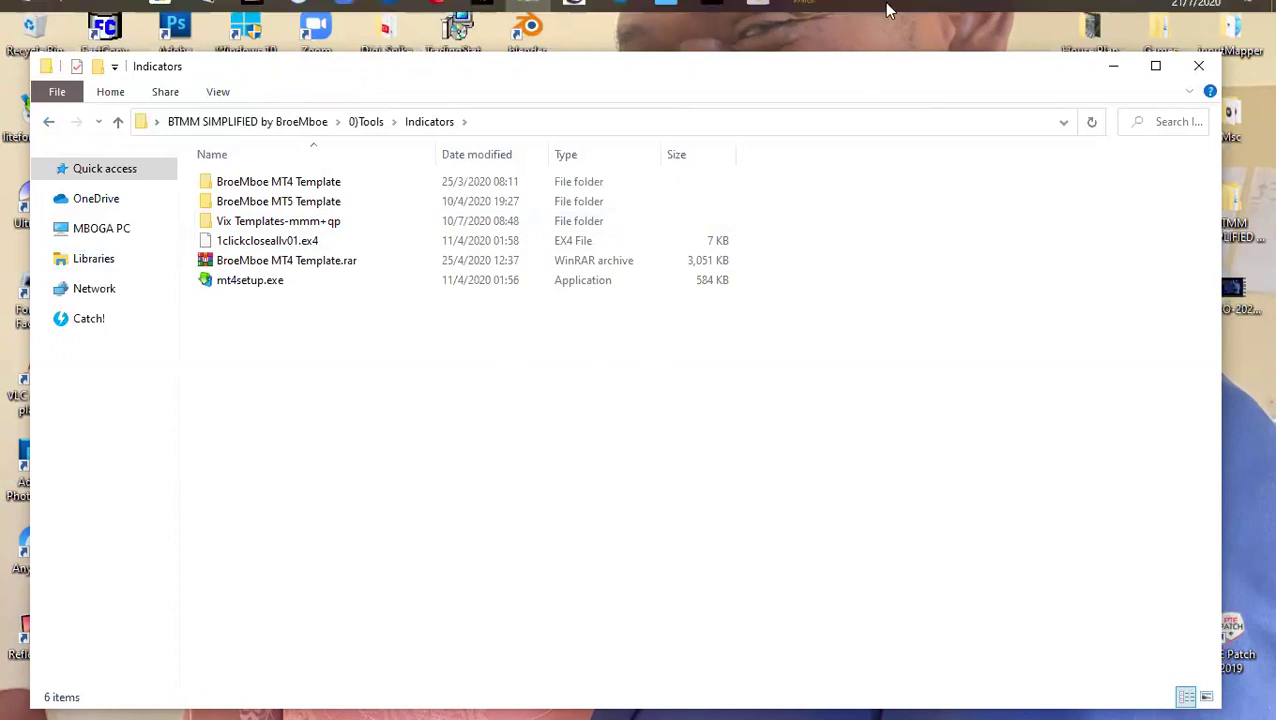
pyautogui.click(818, 18)
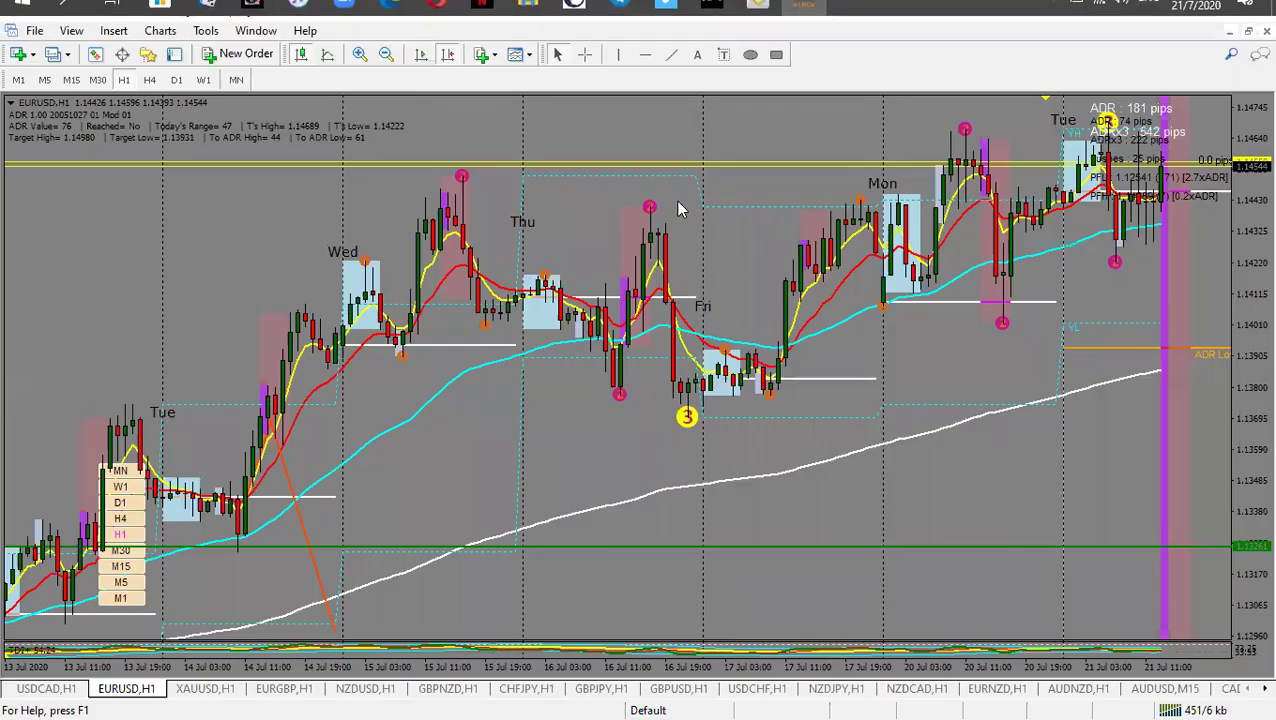
# Step: Look through the saved templates available for the EURUSD H1 chart, down to BroeMboe and BroeMboe1, without applying one
pyautogui.rightClick(580, 112)
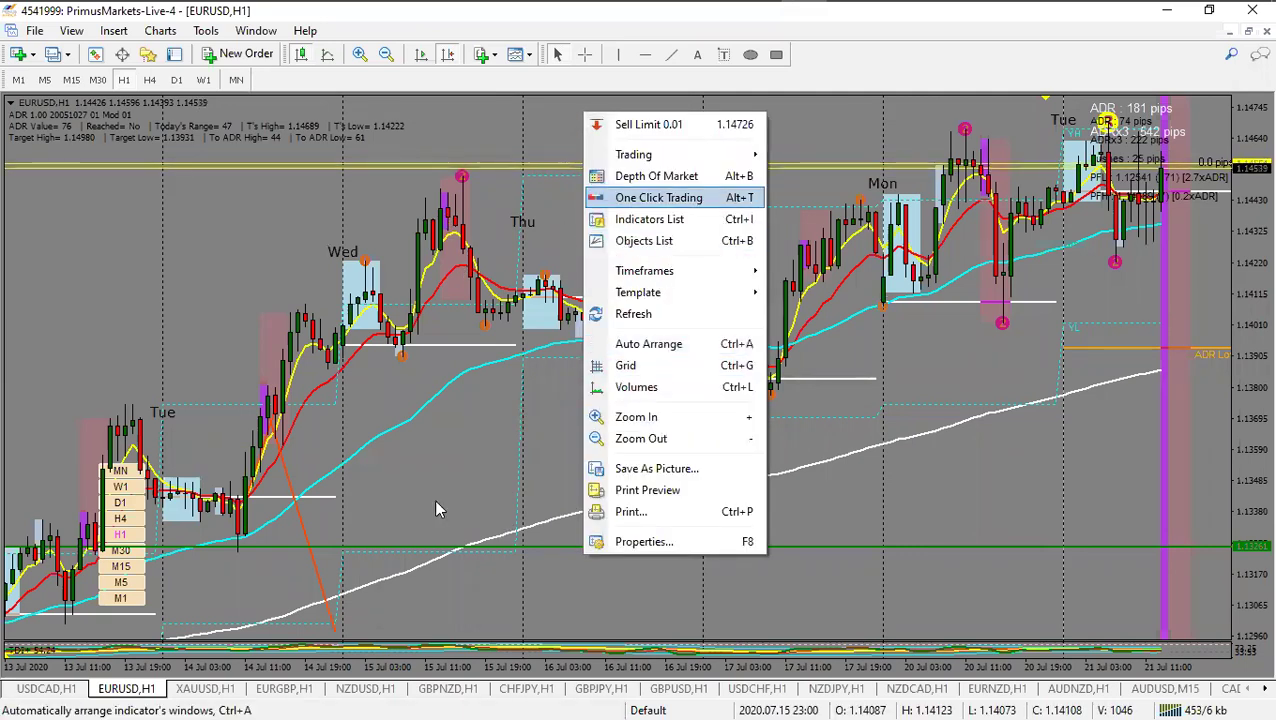
pyautogui.click(617, 336)
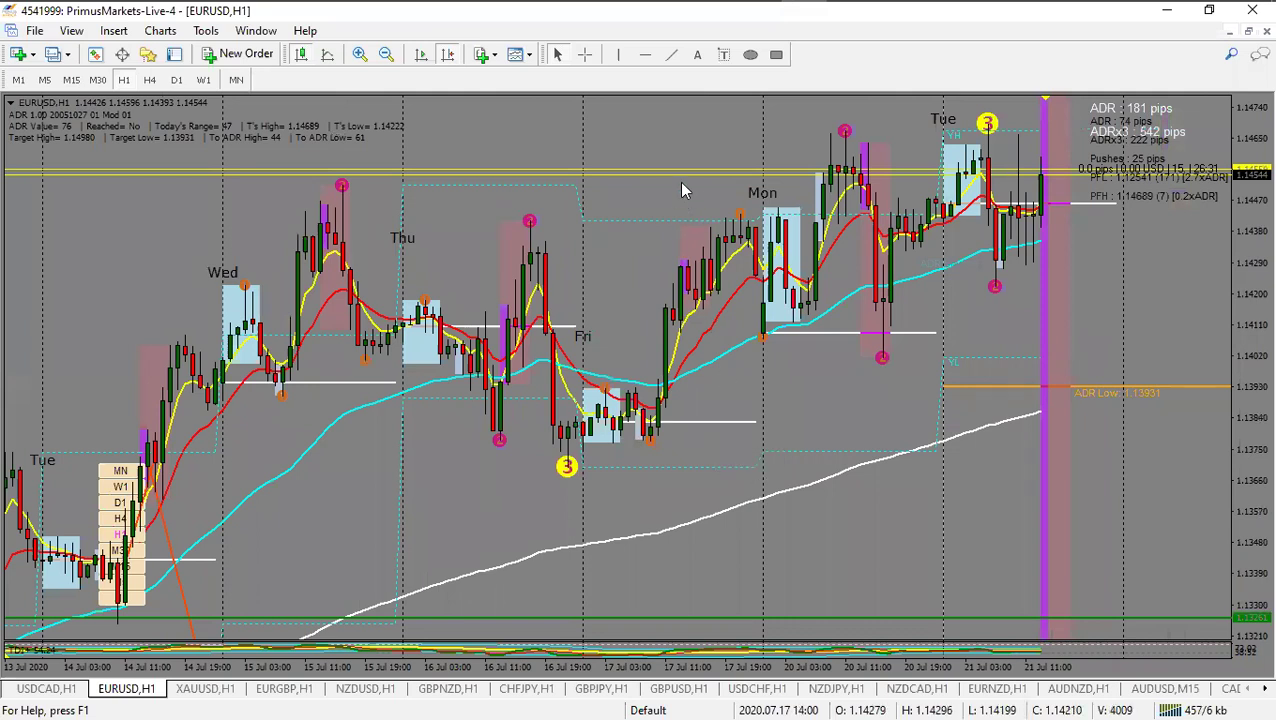
pyautogui.rightClick(672, 136)
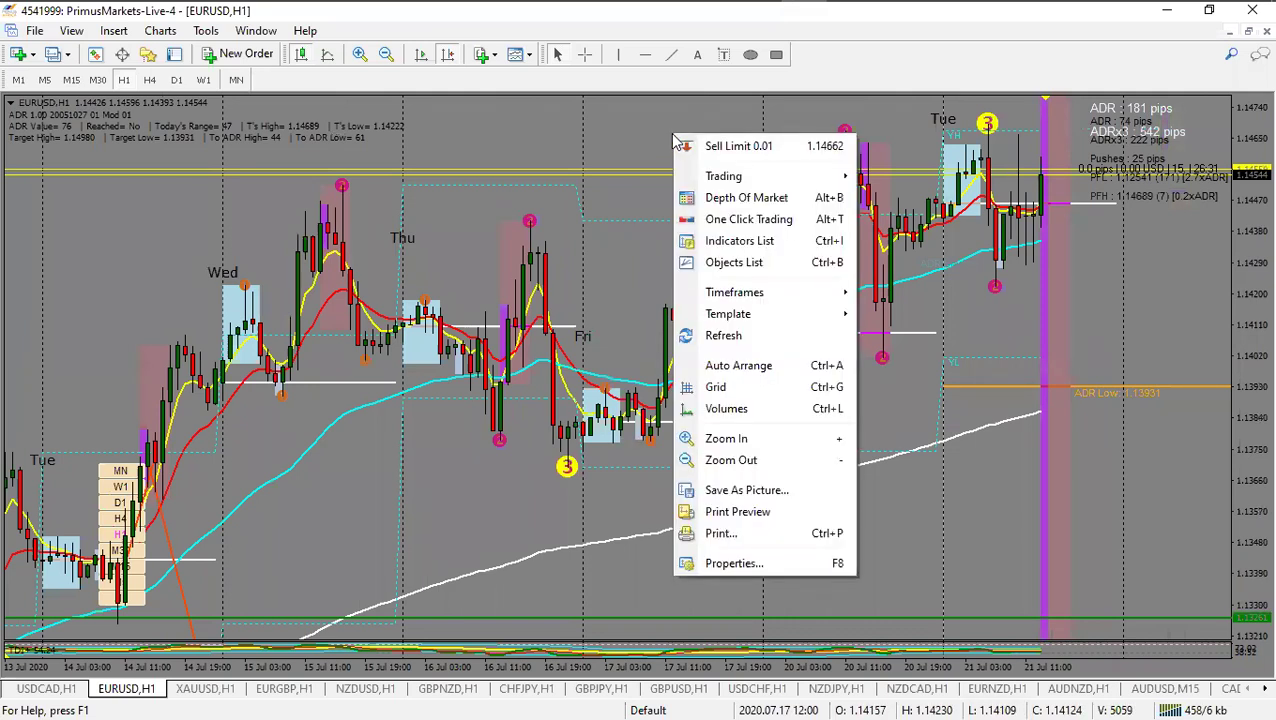
pyautogui.moveTo(743, 314)
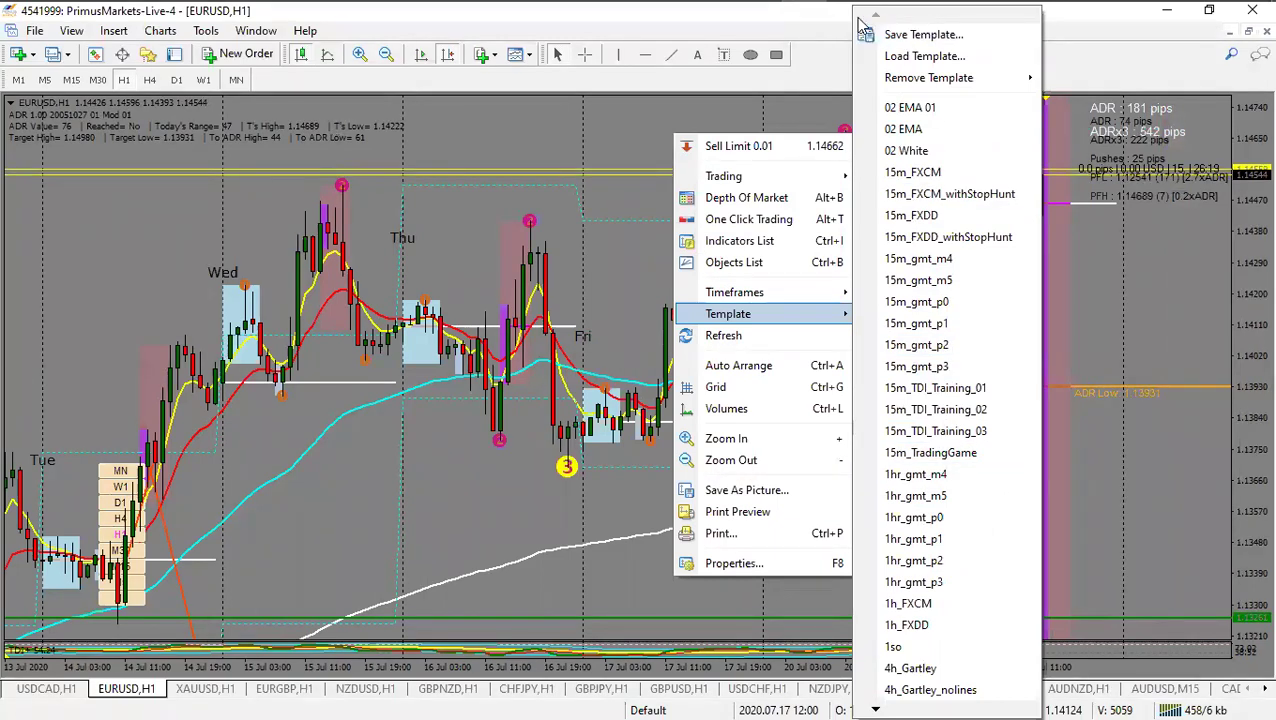
pyautogui.press('Up')
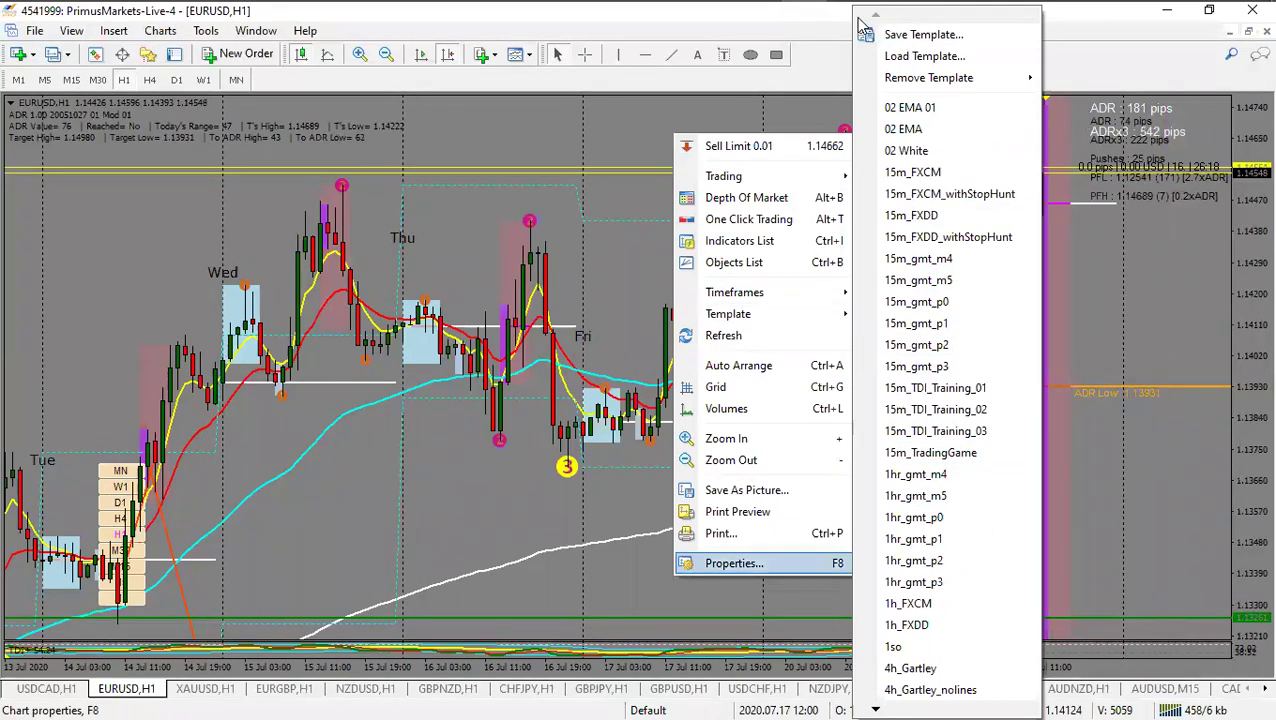
pyautogui.press('Escape')
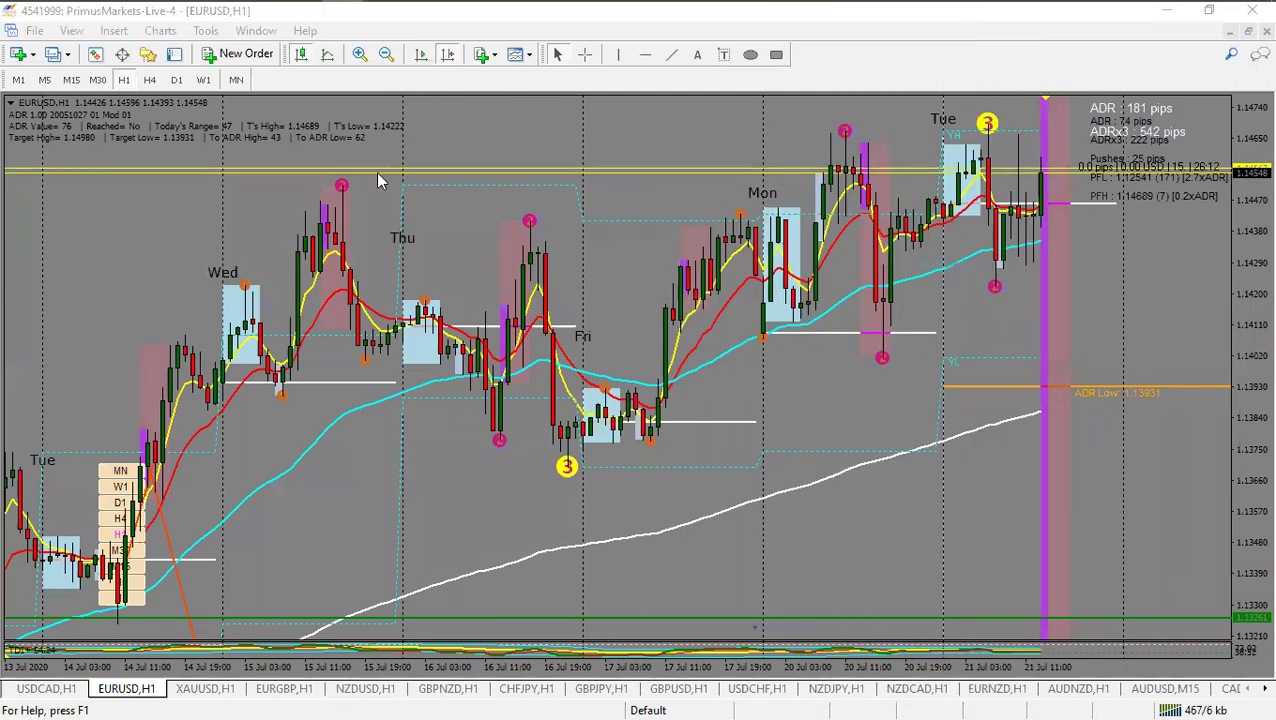
pyautogui.rightClick(90, 210)
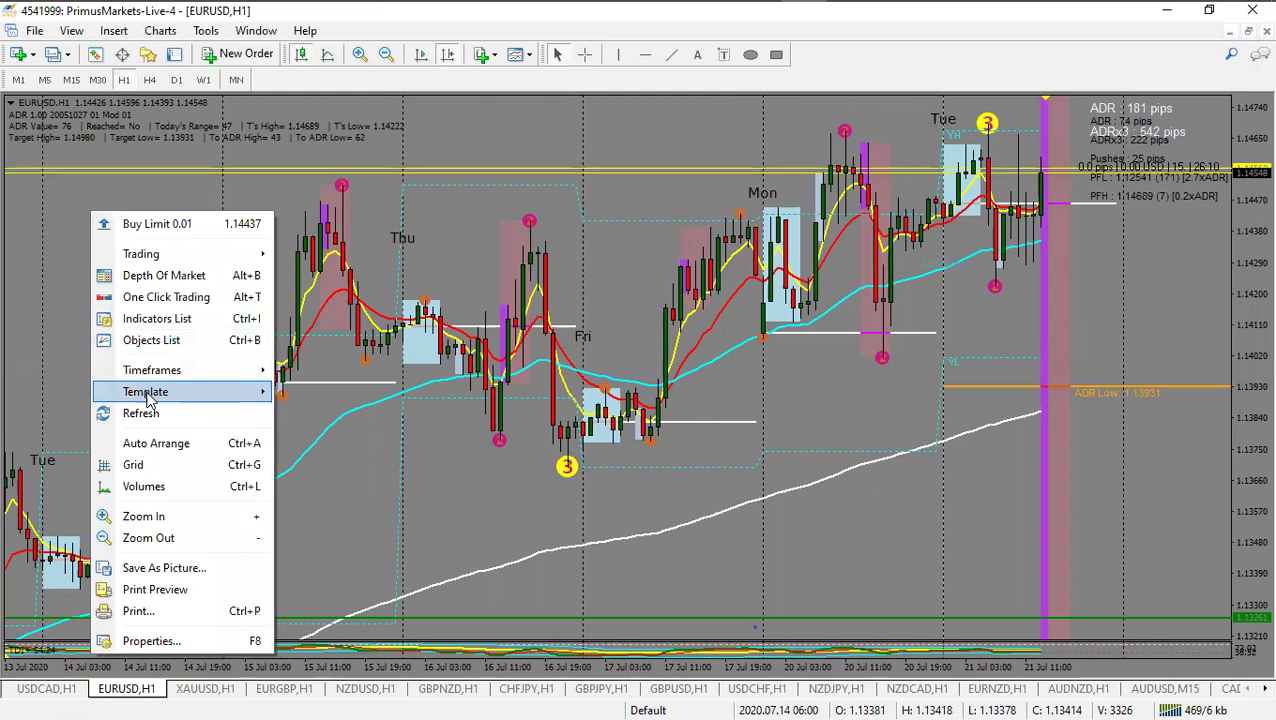
pyautogui.moveTo(200, 394)
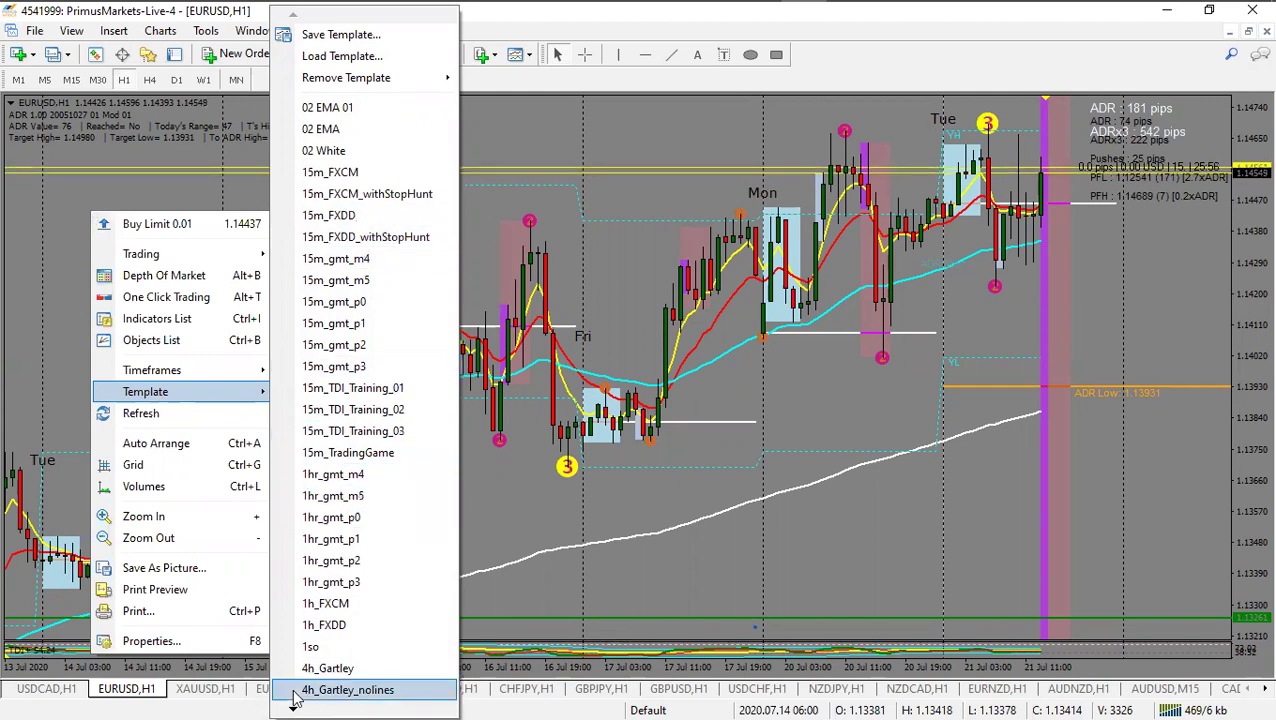
pyautogui.moveTo(295, 703)
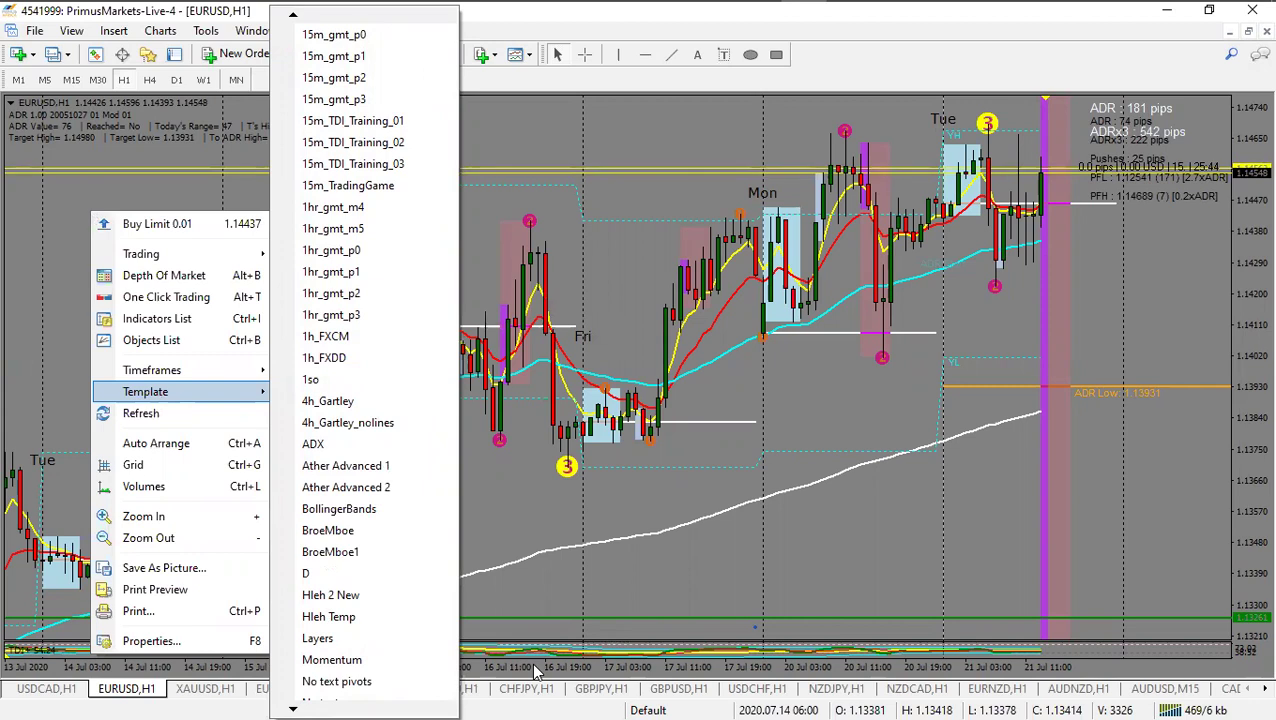
pyautogui.click(752, 460)
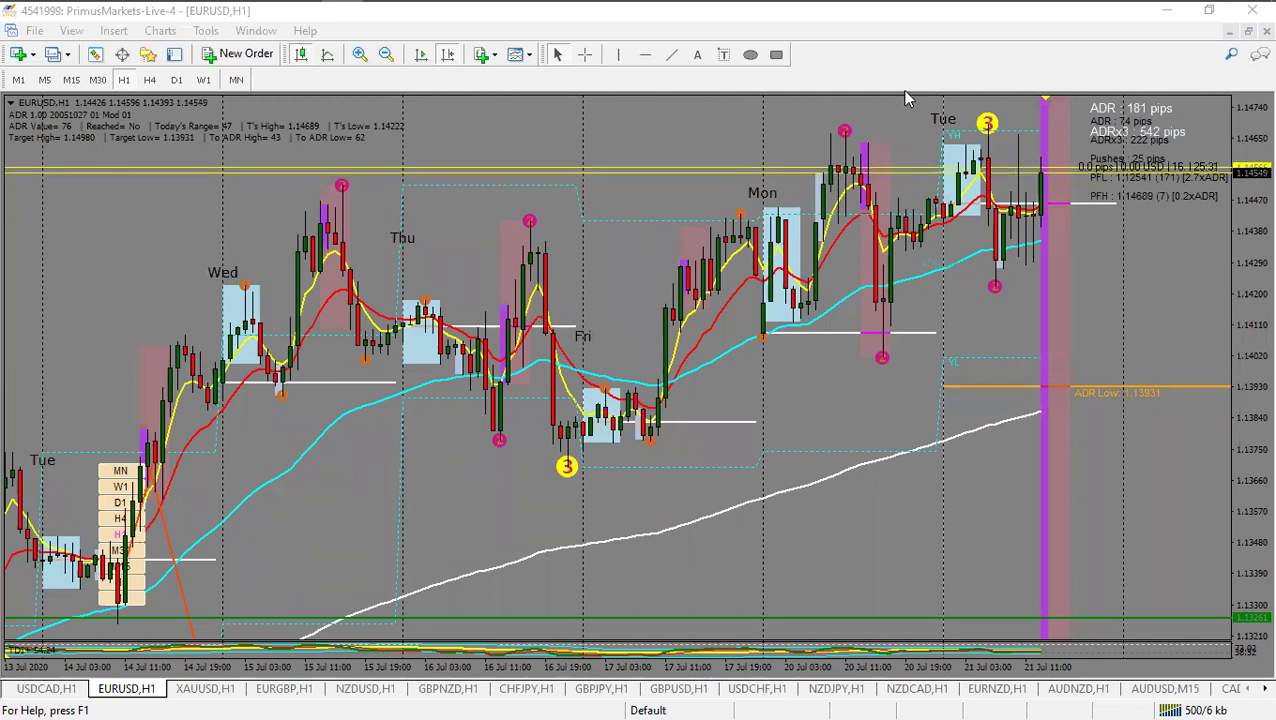
pyautogui.click(950, 48)
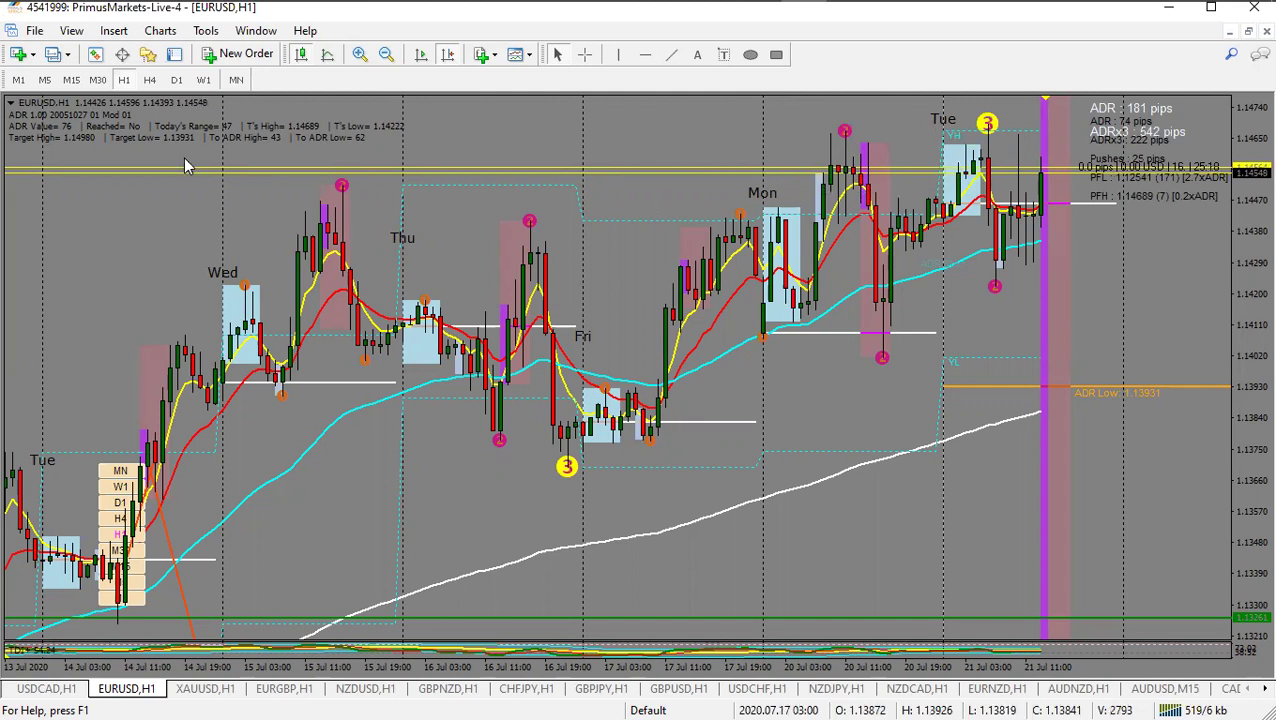
# Step: Switch to File Explorer, view the BroeMboe MT5 Template folder, and open the Indicators folder inside BroeMboe MT4 Template
pyautogui.click(36, 31)
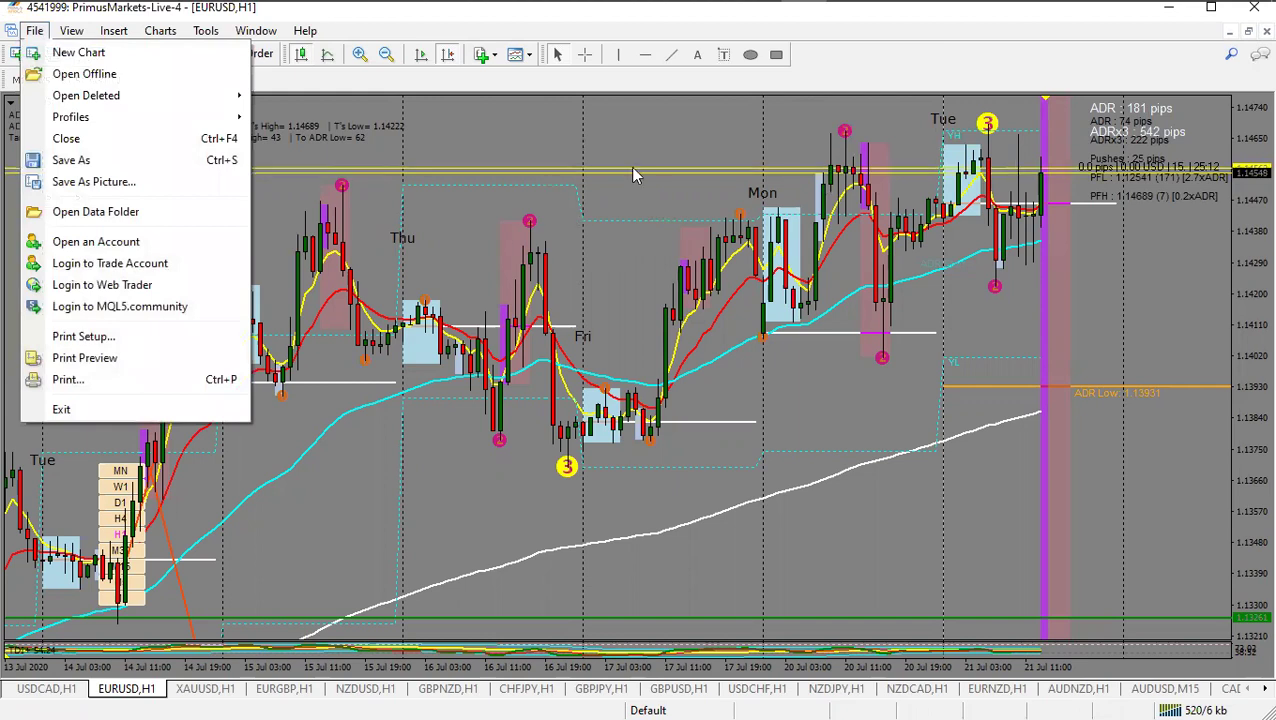
pyautogui.moveTo(647, 160); pyautogui.dragTo(1060, 180)
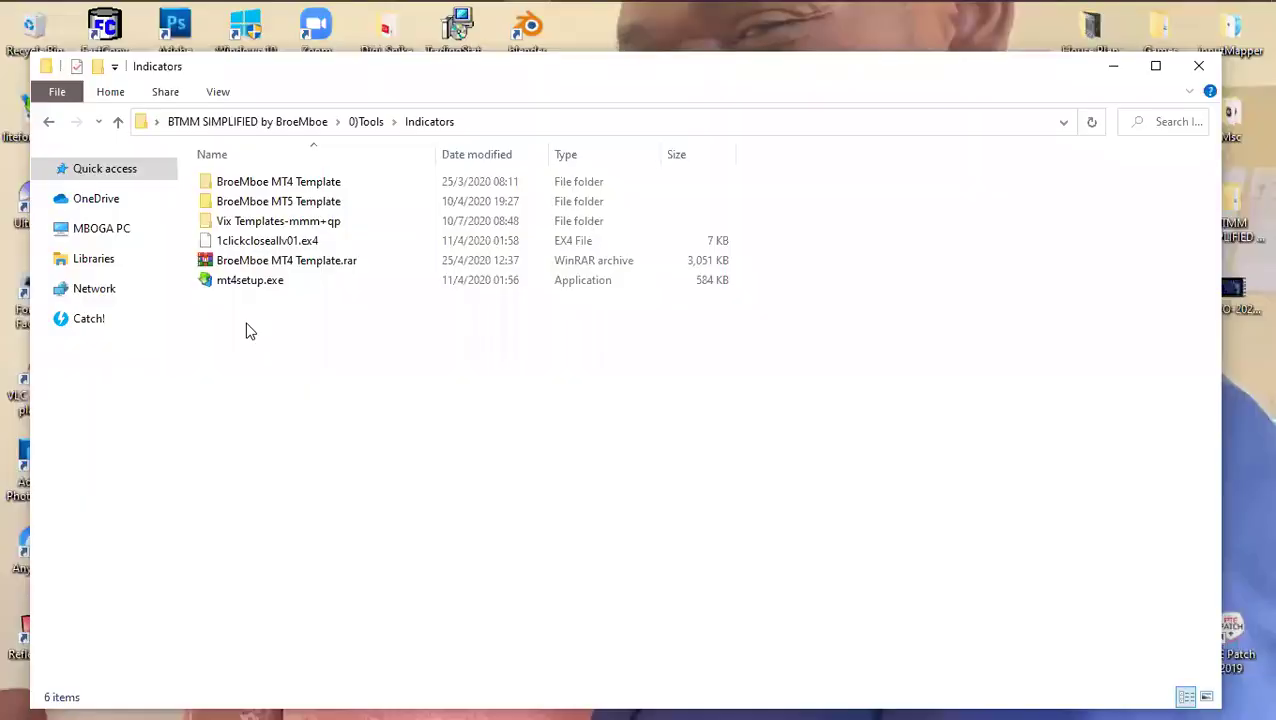
pyautogui.doubleClick(258, 202)
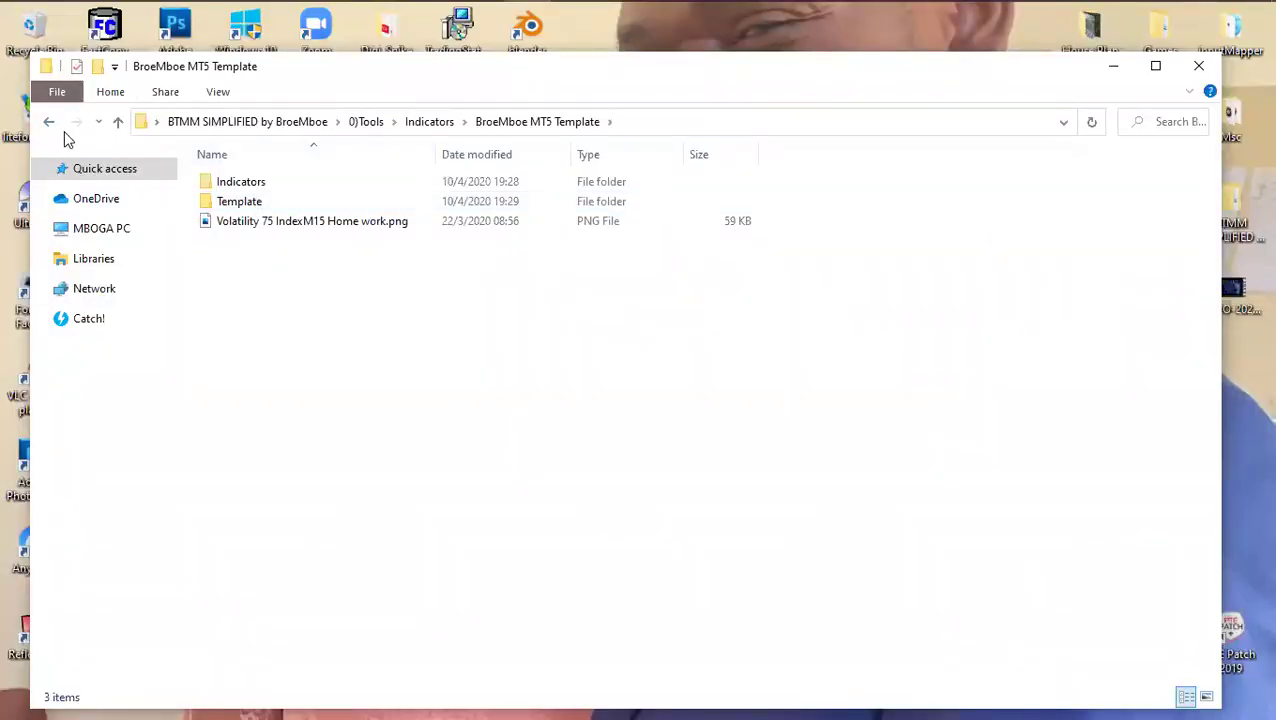
pyautogui.click(48, 122)
pyautogui.doubleClick(281, 183)
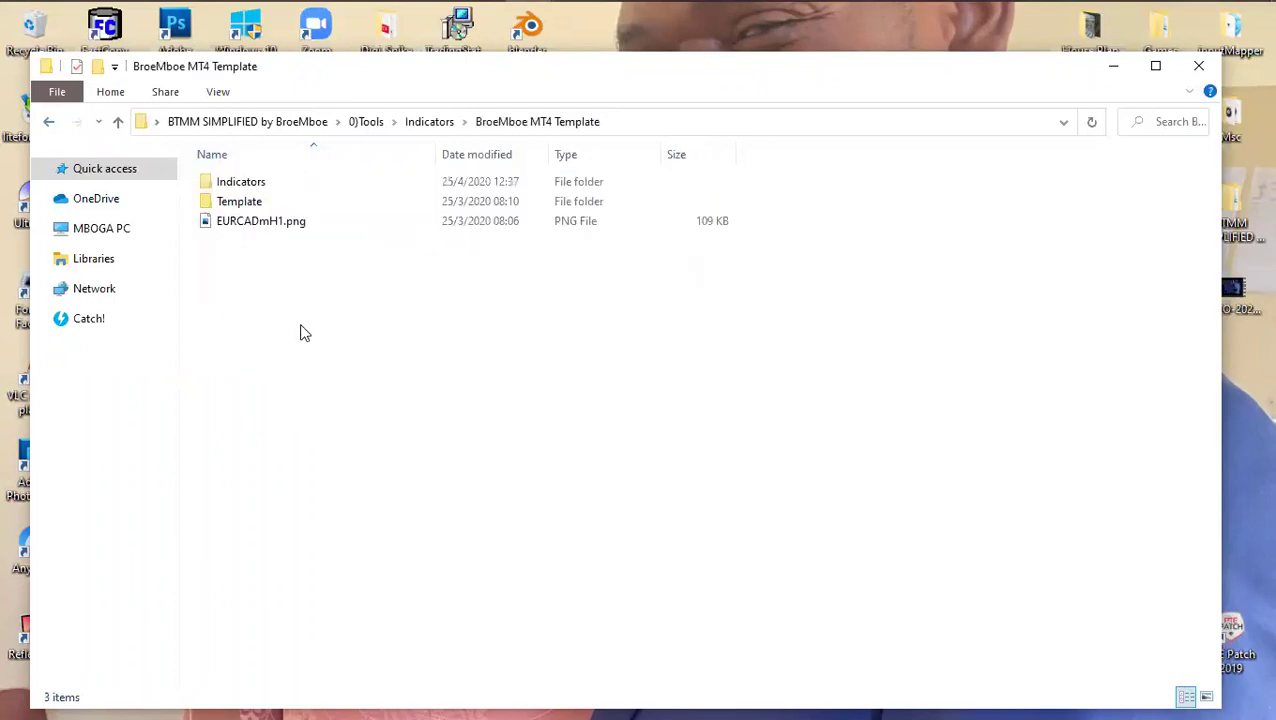
pyautogui.click(262, 186)
pyautogui.doubleClick(261, 187)
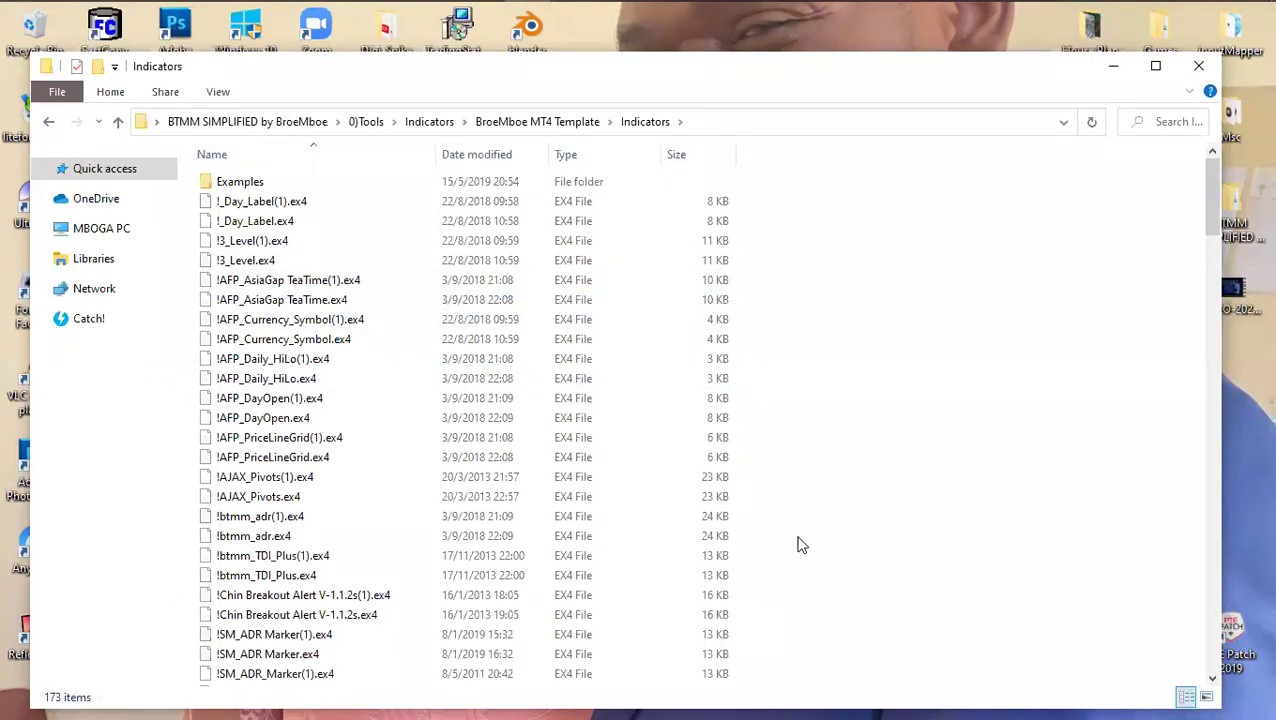
# Step: Handwrite the on-screen notes CTRL + A and CTRL + C beside the indicator file list, selecting all items in between
pyautogui.hotkey('ctrl', '2')
pyautogui.click(756, 634)
pyautogui.moveTo(846, 357)
pyautogui.mouseDown()
pyautogui.moveTo(849, 388)
pyautogui.moveTo(892, 355)
pyautogui.mouseUp()
pyautogui.moveTo(877, 358)
pyautogui.mouseDown()
pyautogui.moveTo(871, 388)
pyautogui.moveTo(938, 378)
pyautogui.moveTo(982, 392)
pyautogui.mouseUp()
pyautogui.moveTo(1010, 348); pyautogui.dragTo(1030, 402)
pyautogui.moveTo(1060, 356); pyautogui.dragTo(1070, 380)
pyautogui.moveTo(986, 384)
pyautogui.mouseDown()
pyautogui.moveTo(1061, 368)
pyautogui.moveTo(1081, 410)
pyautogui.moveTo(1072, 388)
pyautogui.moveTo(1130, 364)
pyautogui.mouseUp()
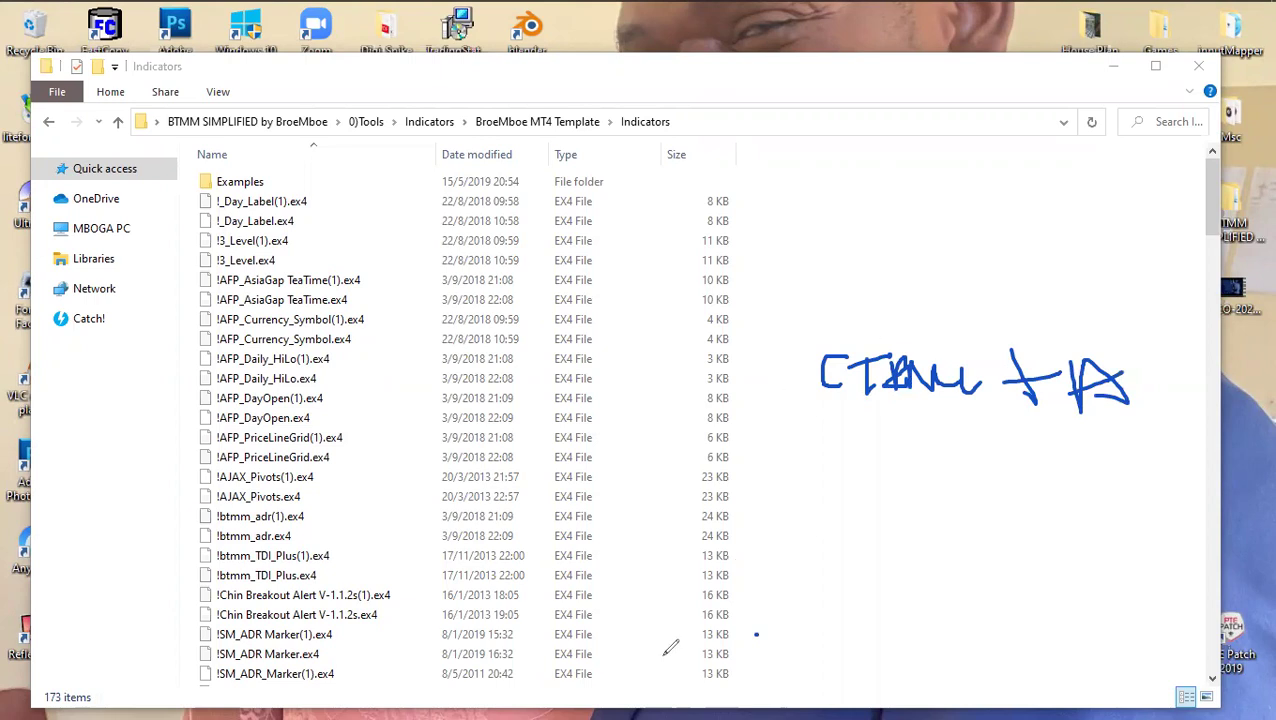
pyautogui.click(824, 474)
pyautogui.hotkey('ctrl', 'a')
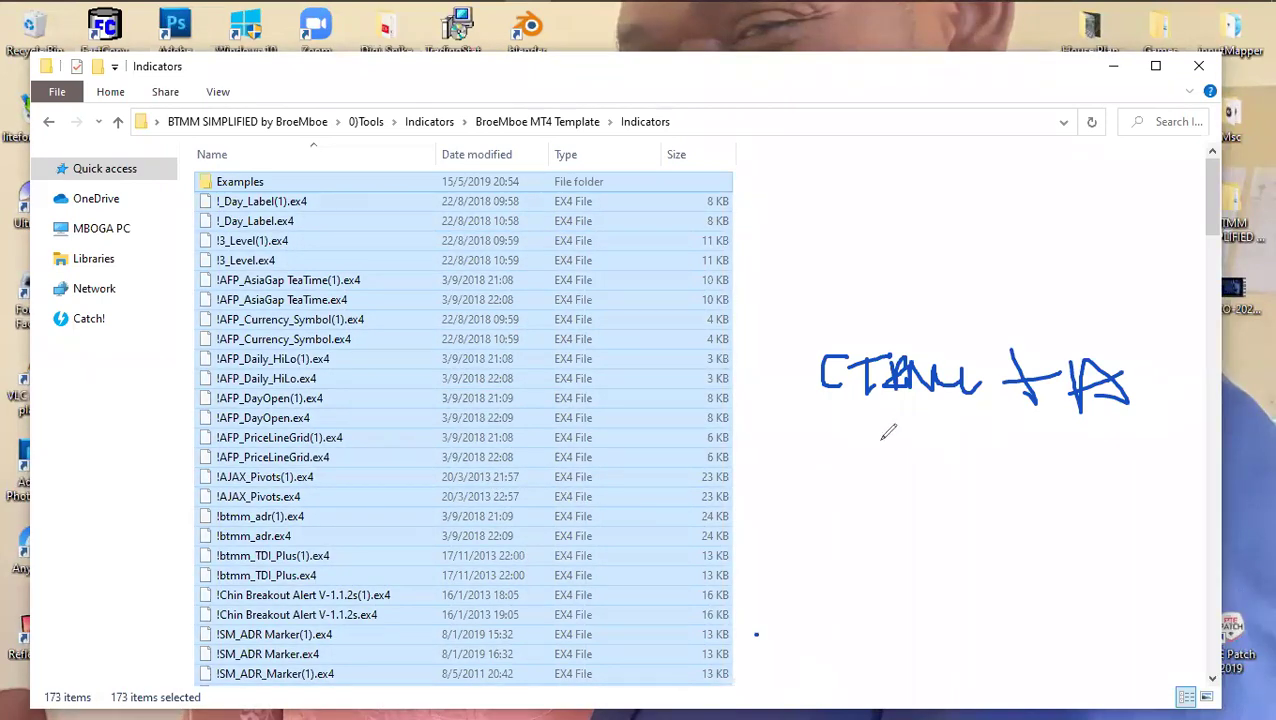
pyautogui.moveTo(851, 433)
pyautogui.mouseDown()
pyautogui.moveTo(852, 463)
pyautogui.moveTo(893, 473)
pyautogui.mouseUp()
pyautogui.moveTo(958, 440)
pyautogui.mouseDown()
pyautogui.moveTo(943, 486)
pyautogui.moveTo(961, 447)
pyautogui.moveTo(1015, 472)
pyautogui.moveTo(1032, 454)
pyautogui.moveTo(1054, 490)
pyautogui.mouseUp()
pyautogui.moveTo(1039, 467)
pyautogui.mouseDown()
pyautogui.moveTo(1079, 466)
pyautogui.moveTo(1122, 483)
pyautogui.mouseUp()
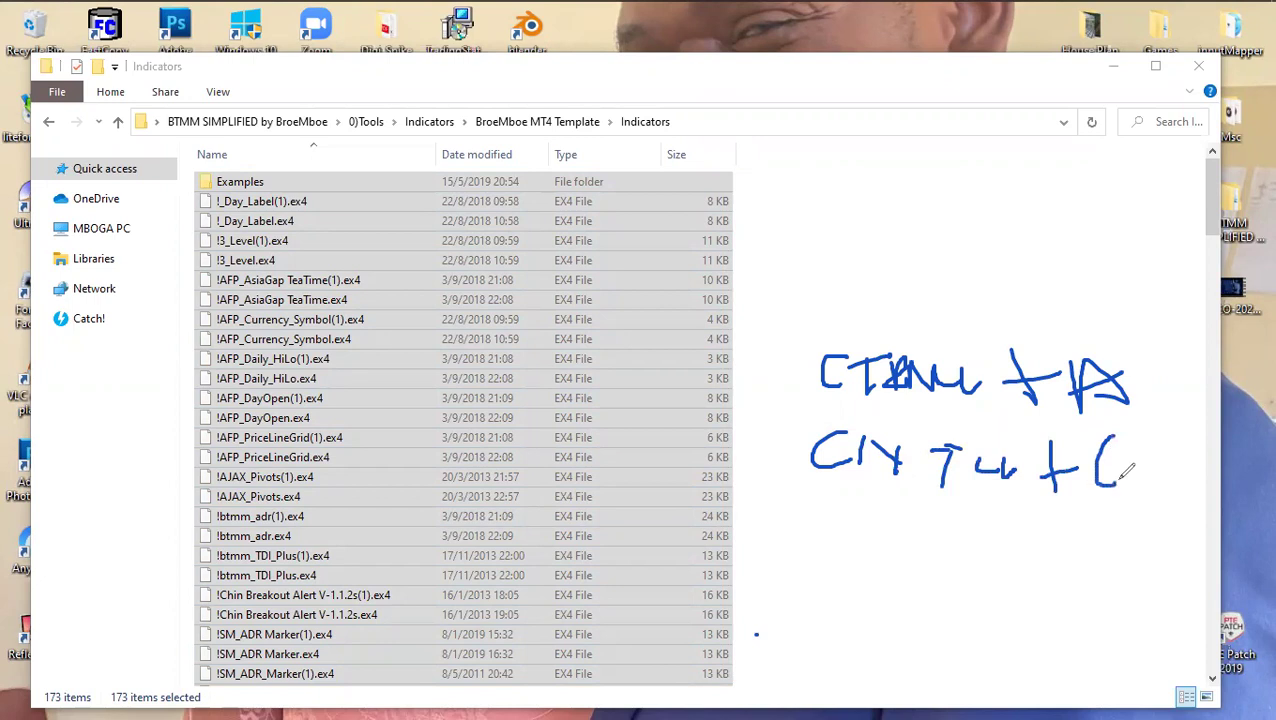
# Step: Copy all items in the BroeMboe MT4 Template's Indicators folder, close the folder and clear the handwritten notes
pyautogui.click(783, 540)
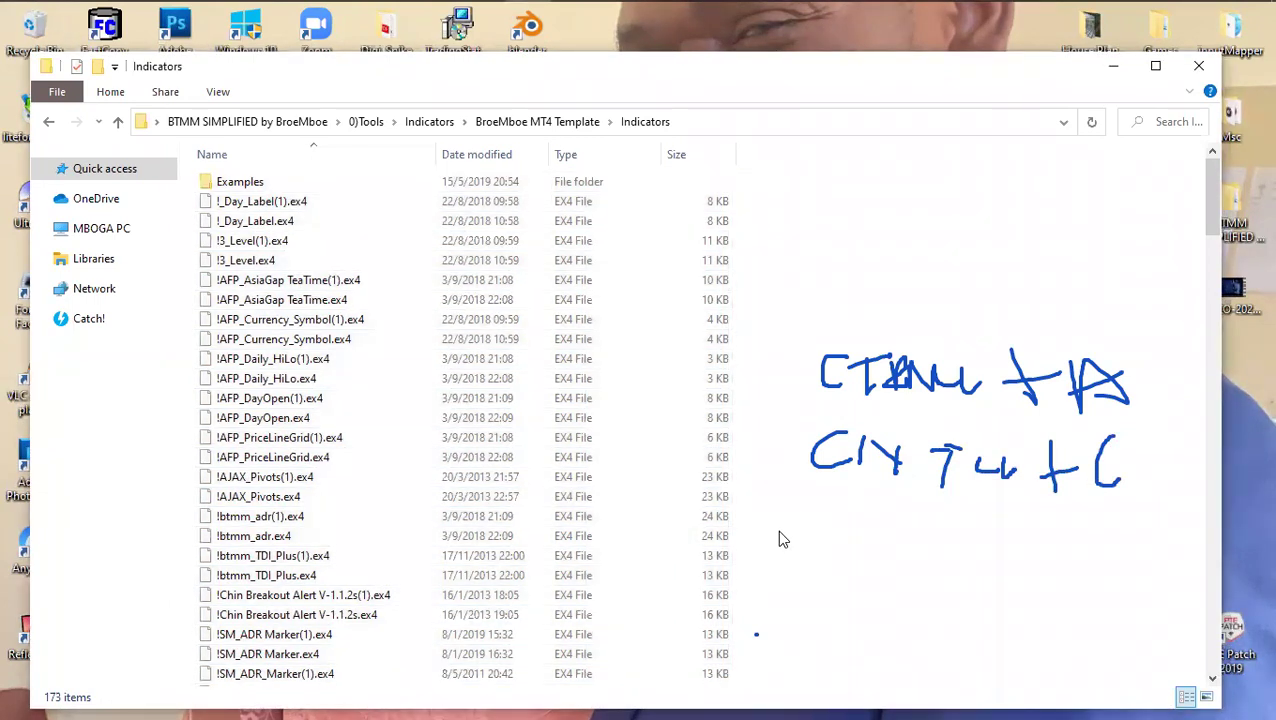
pyautogui.hotkey('ctrl', 'a')
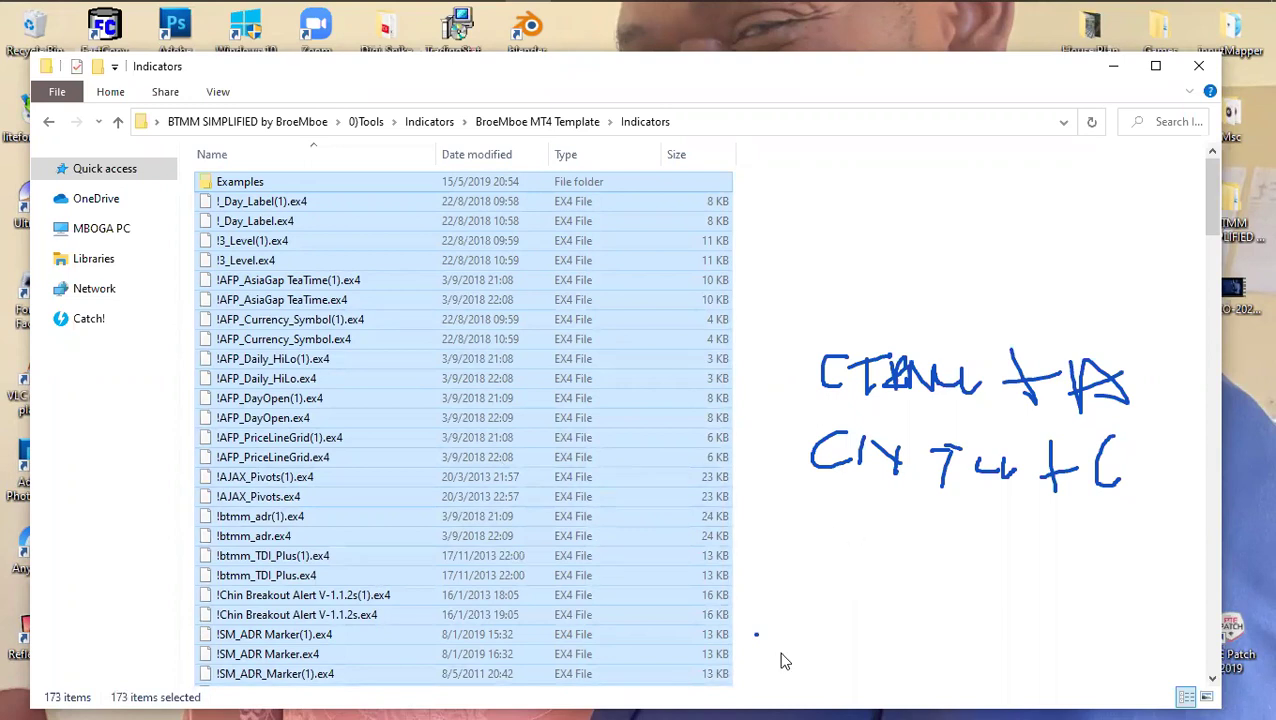
pyautogui.click(1201, 67)
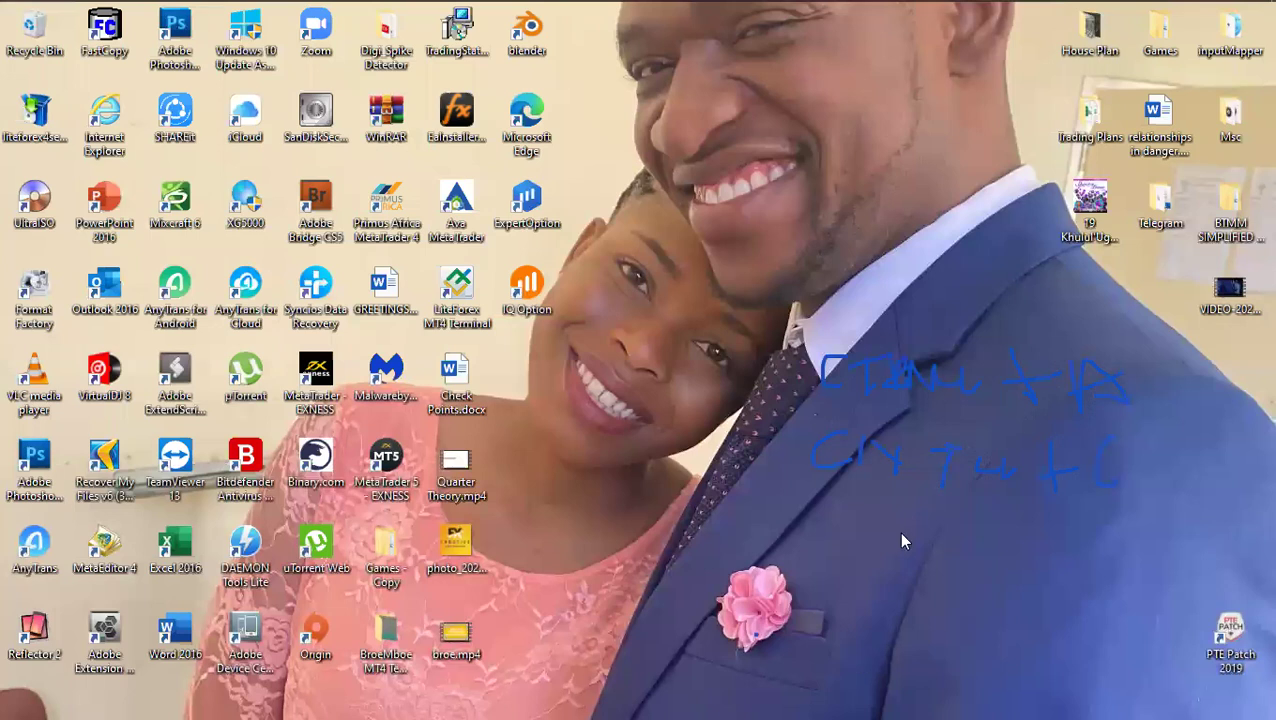
pyautogui.press('Escape')
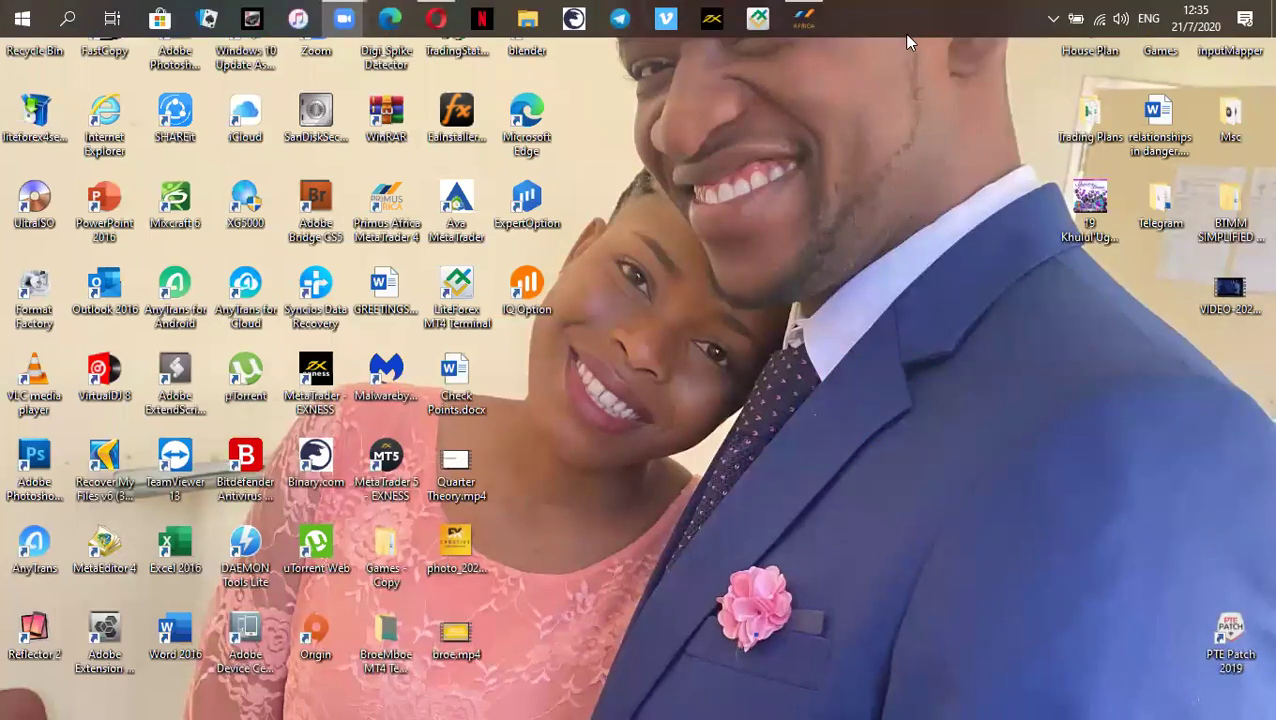
# Step: Switch to MetaTrader 4, open its data folder and go to the Indicators folder under MQL4
pyautogui.hotkey('alt', 'Tab')
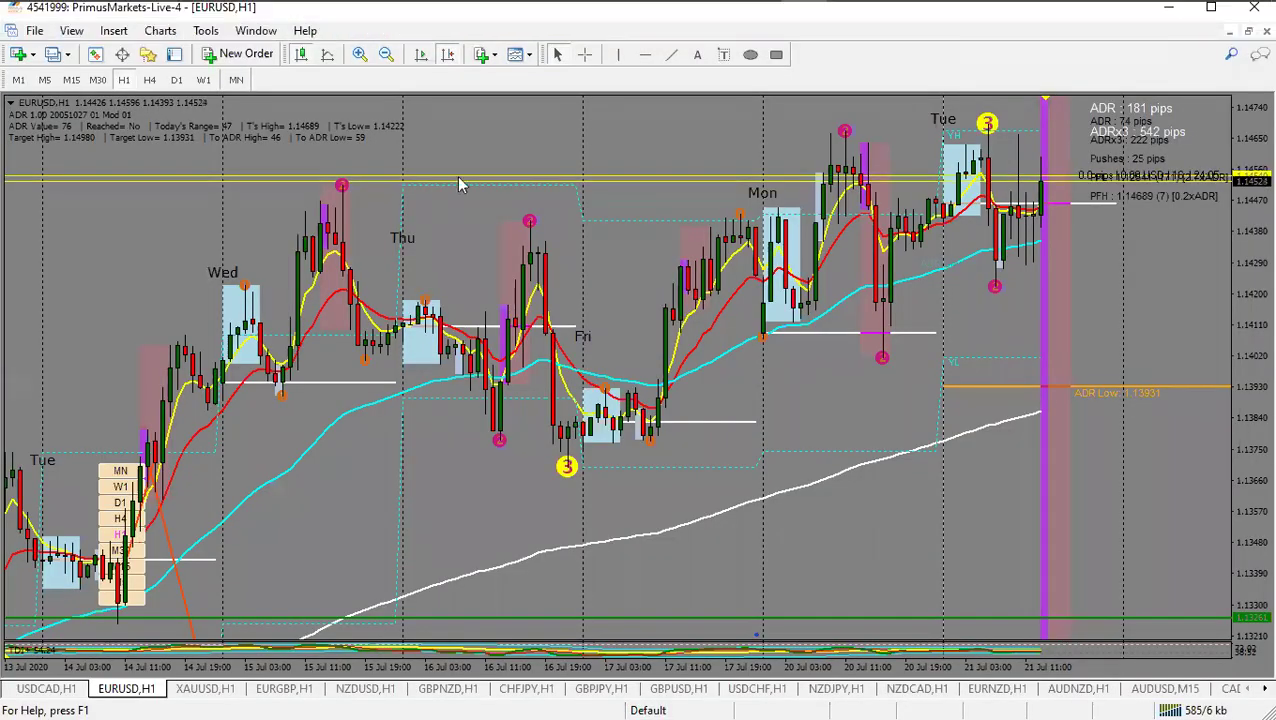
pyautogui.click(33, 31)
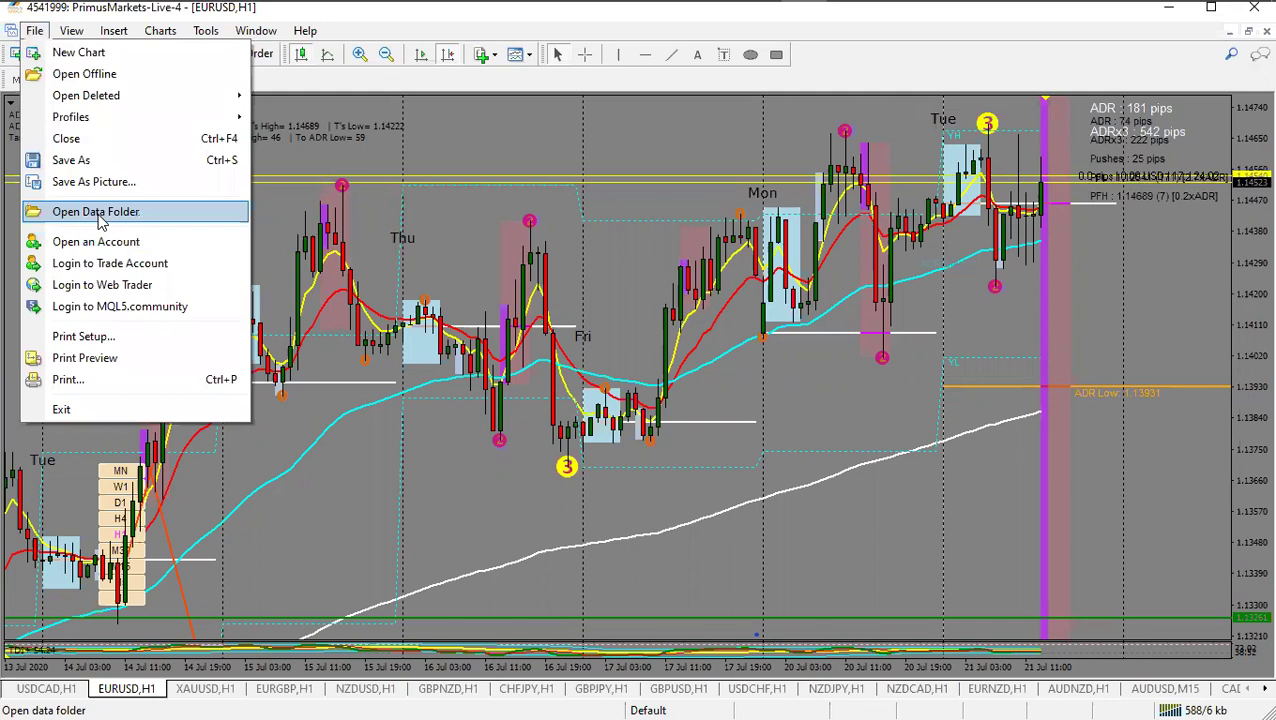
pyautogui.click(98, 214)
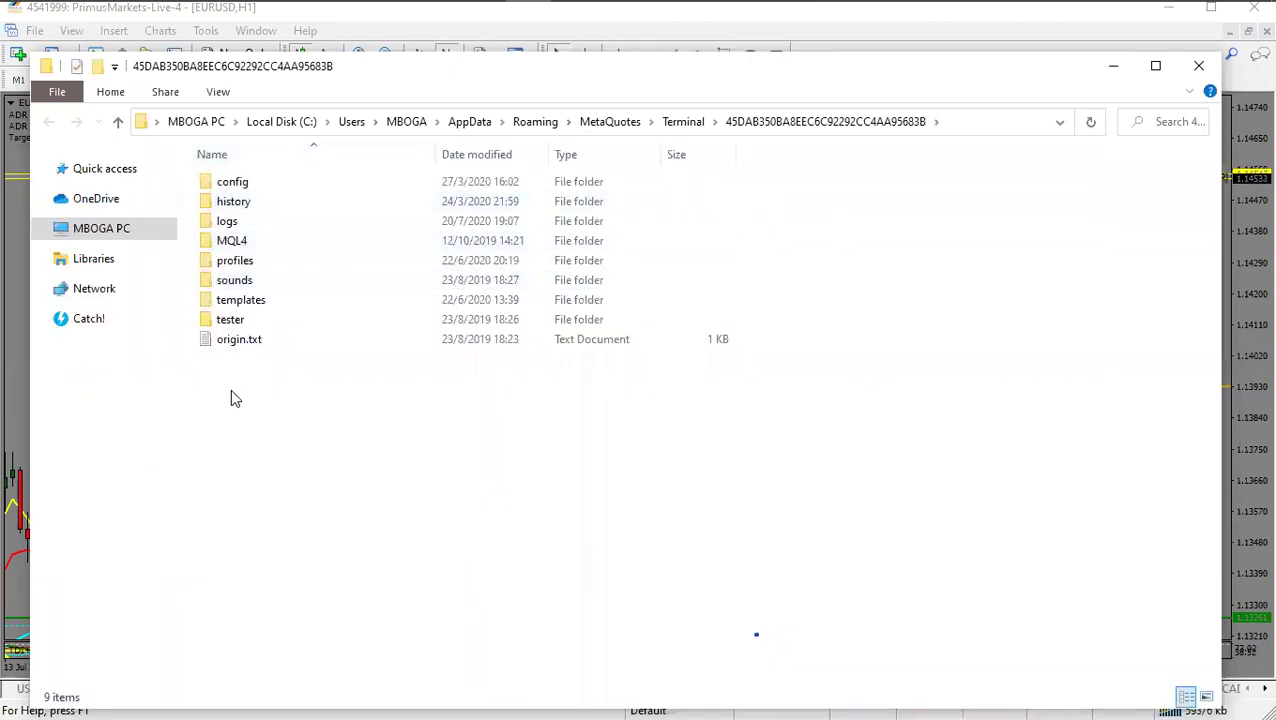
pyautogui.click(250, 251)
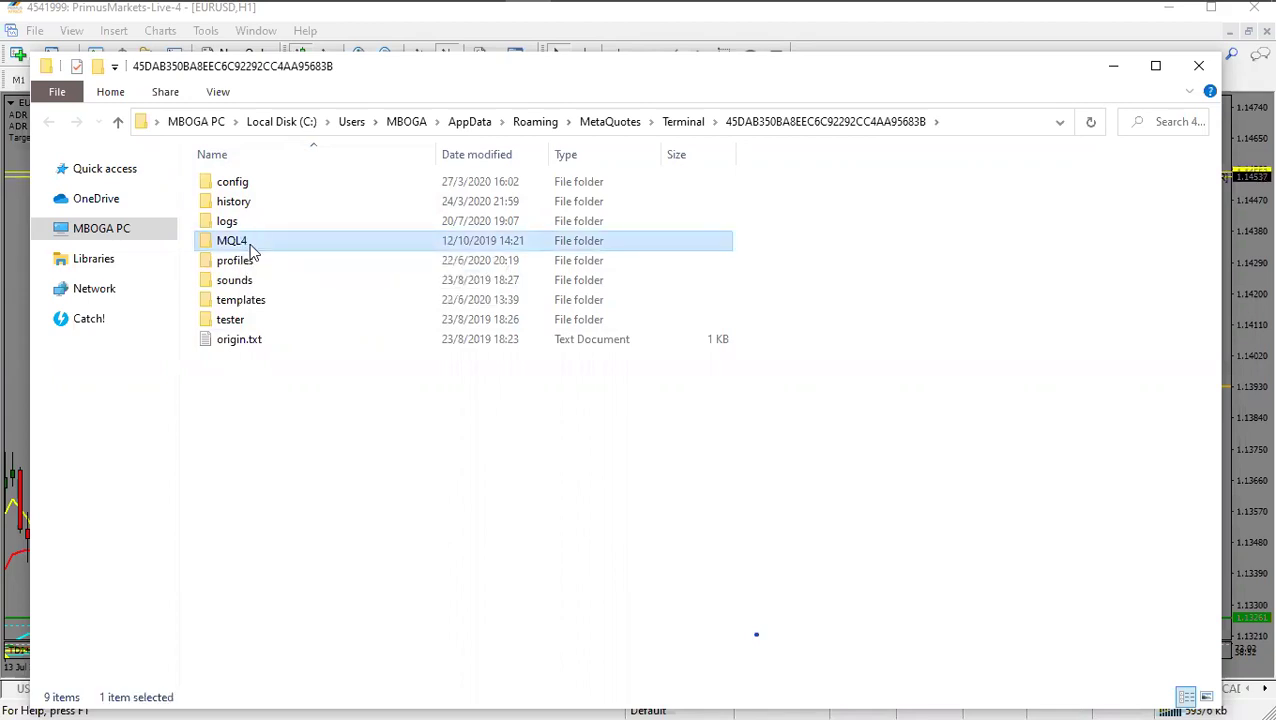
pyautogui.doubleClick(250, 247)
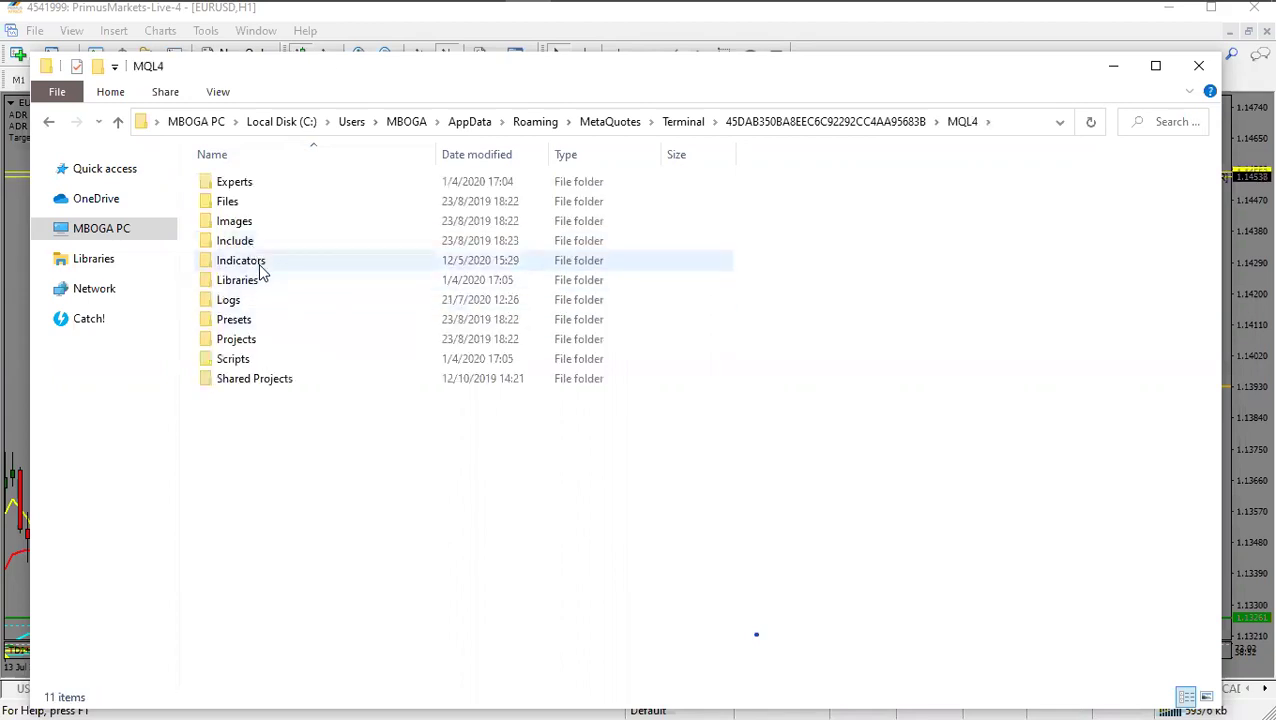
pyautogui.click(260, 268)
pyautogui.doubleClick(260, 267)
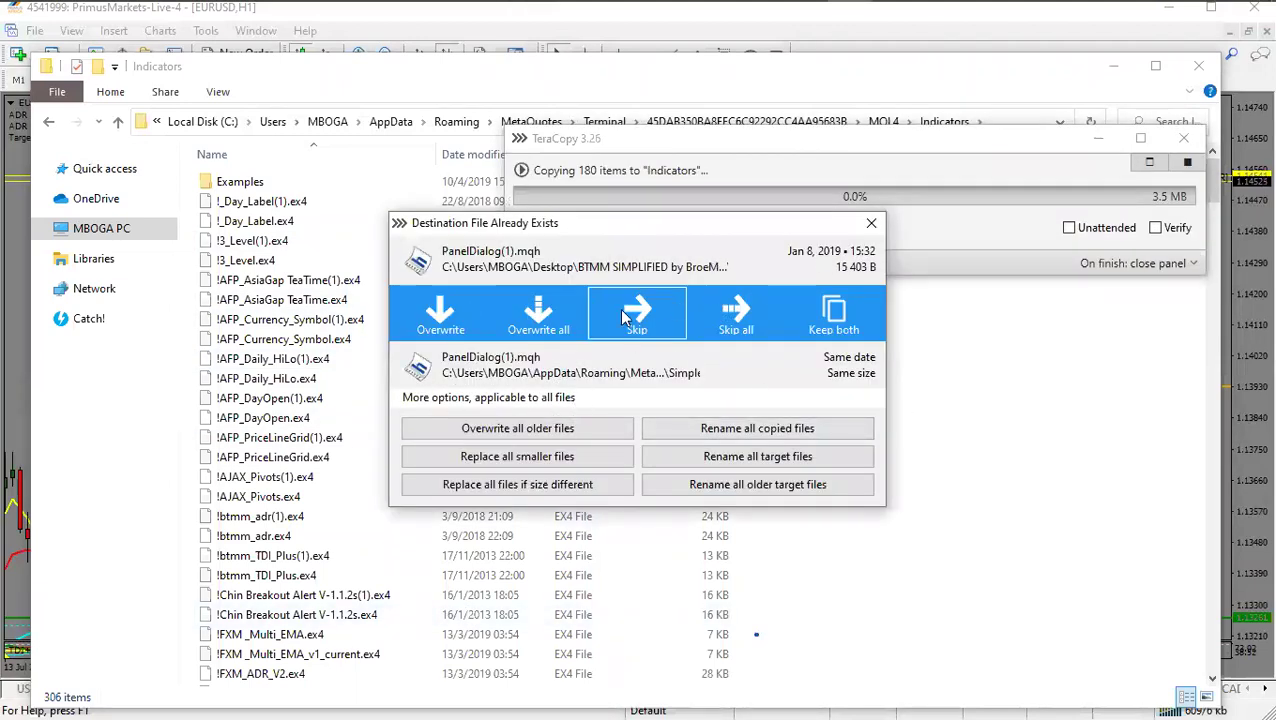
# Step: Paste the copied indicators into MQL4's Indicators folder, dismiss the file conflict and TeraCopy windows, and minimize the folder
pyautogui.click(871, 226)
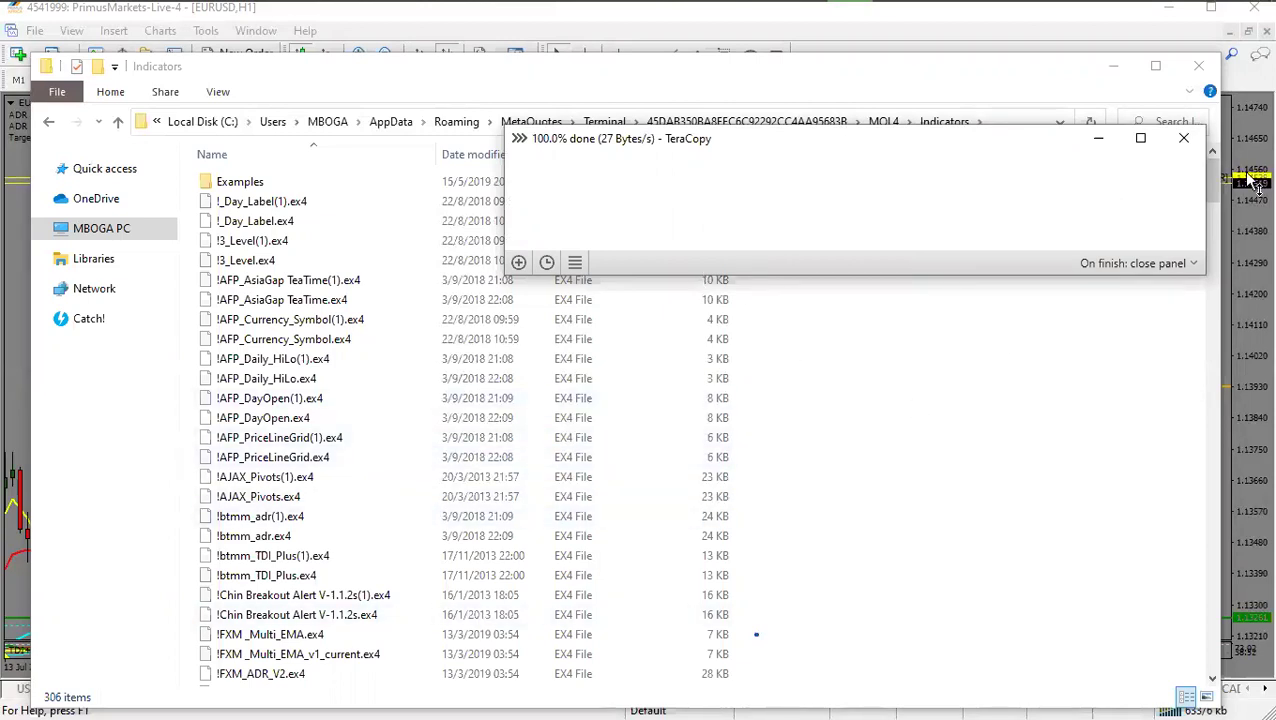
pyautogui.click(1184, 138)
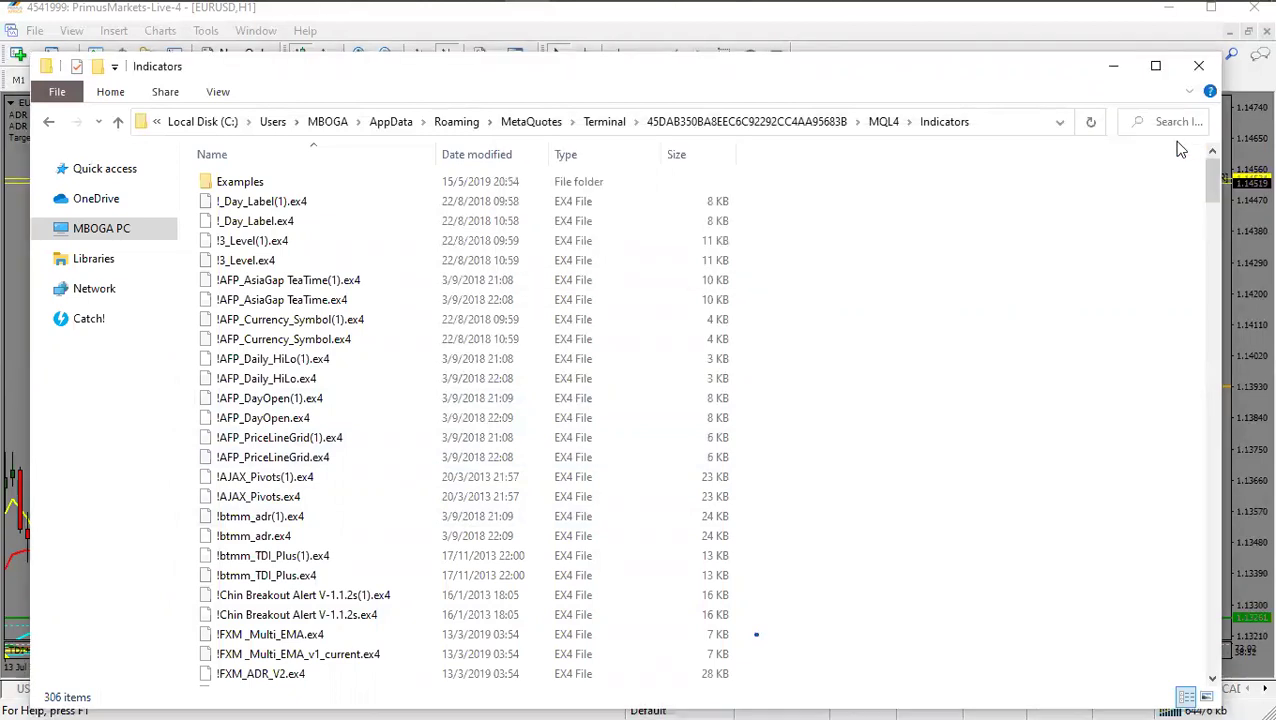
pyautogui.click(1113, 66)
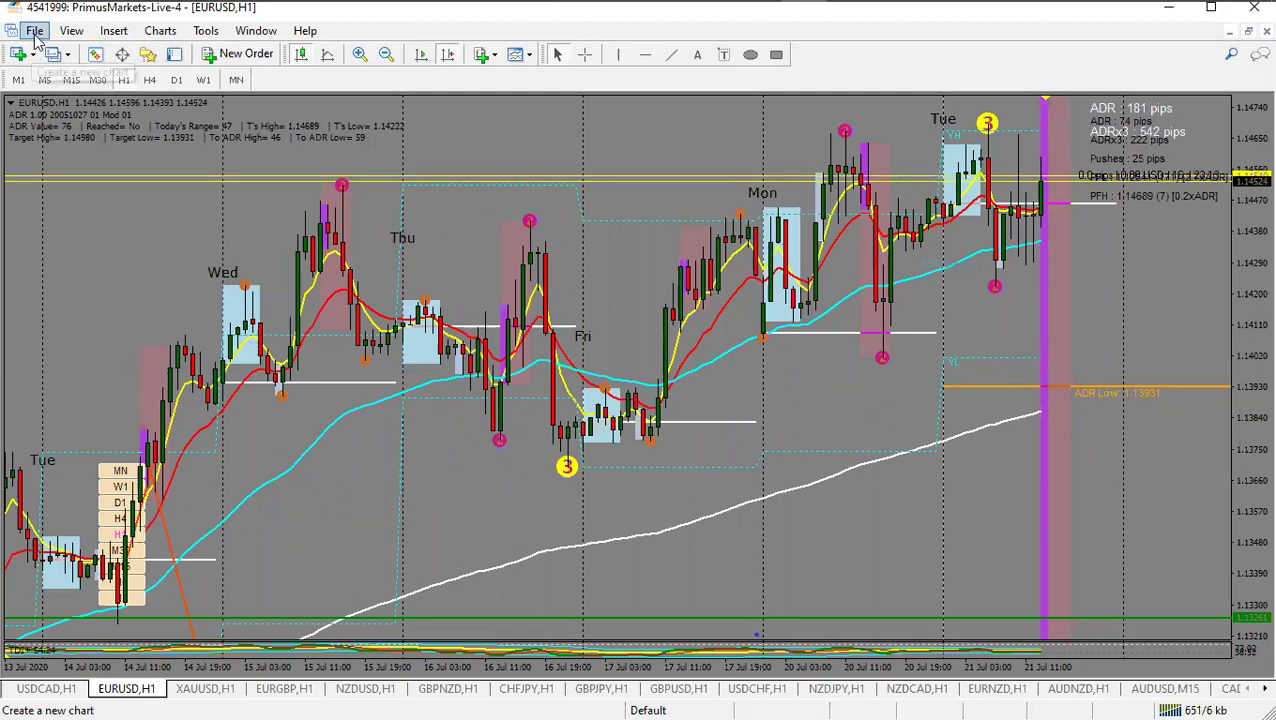
# Step: Refresh the Indicators group in the Navigator, look through the installed indicators and close the Navigator
pyautogui.click(71, 30)
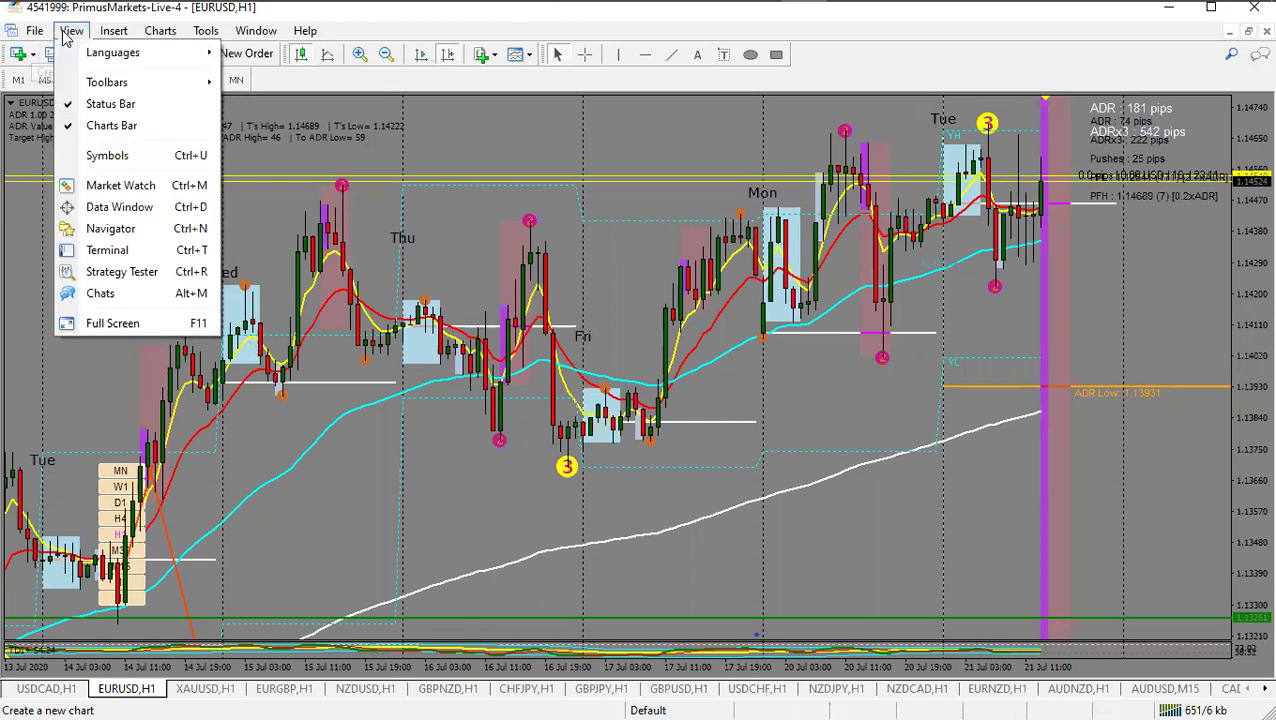
pyautogui.click(101, 229)
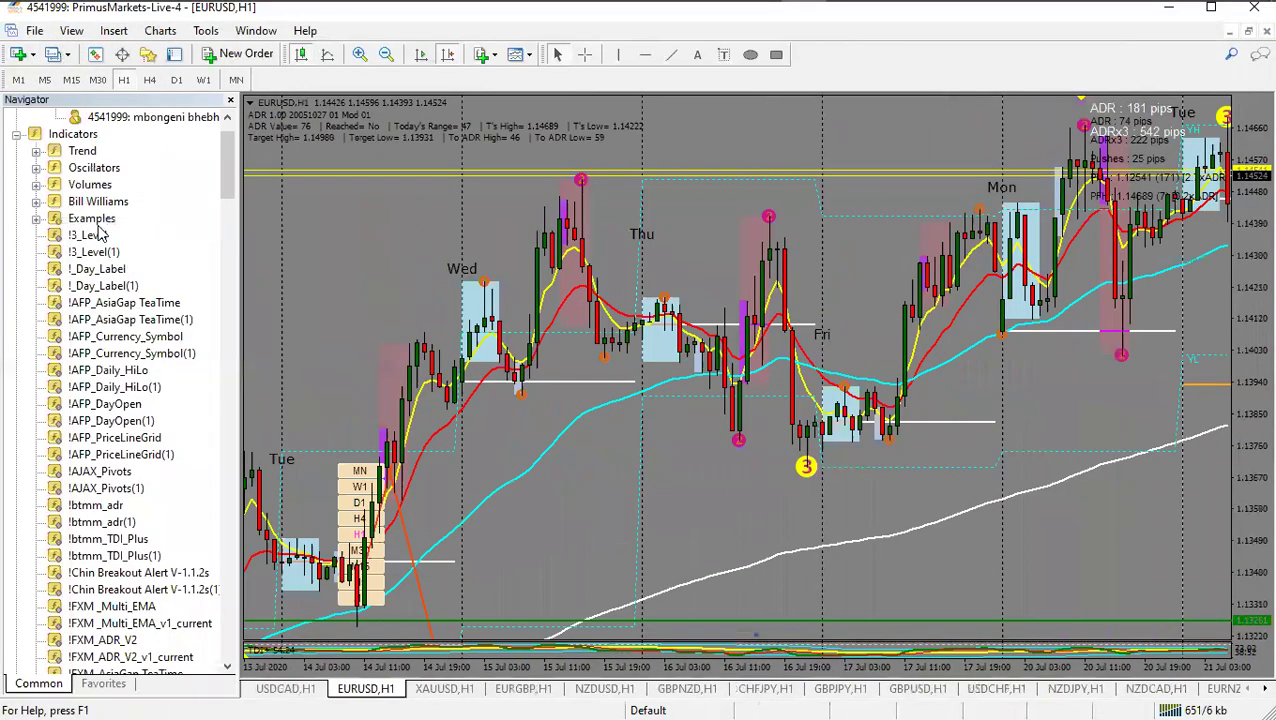
pyautogui.rightClick(73, 136)
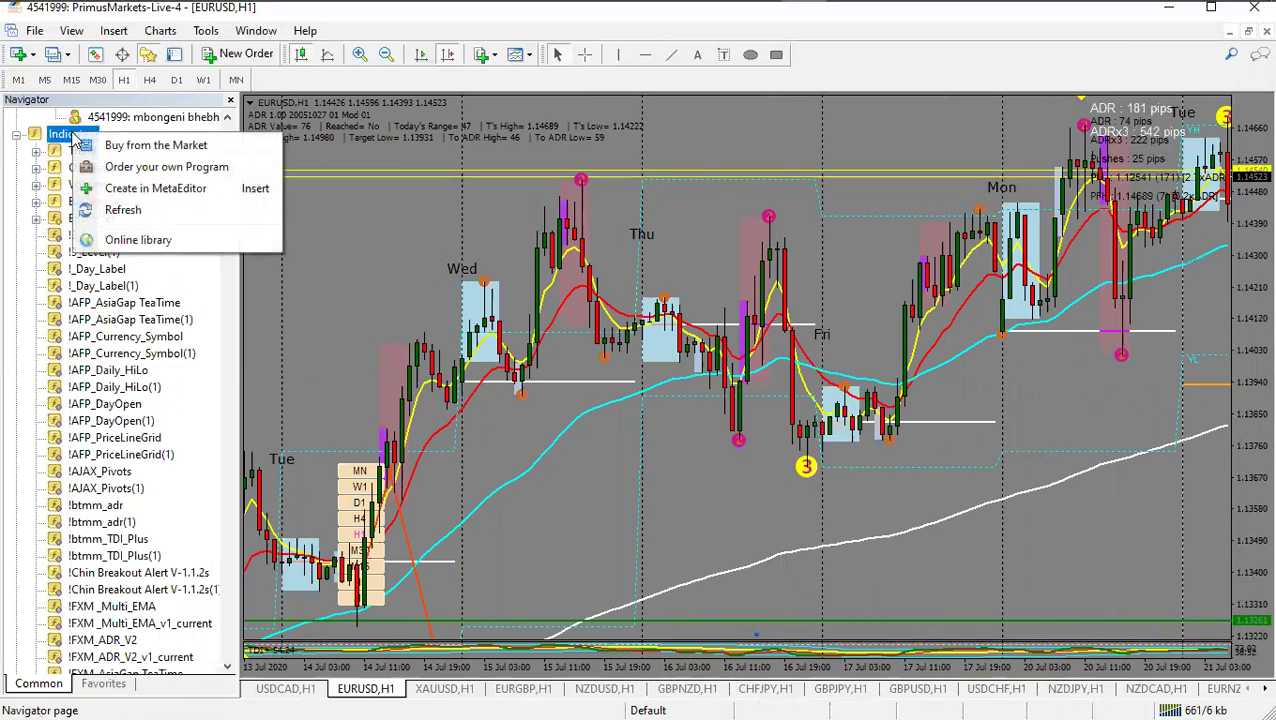
pyautogui.click(124, 210)
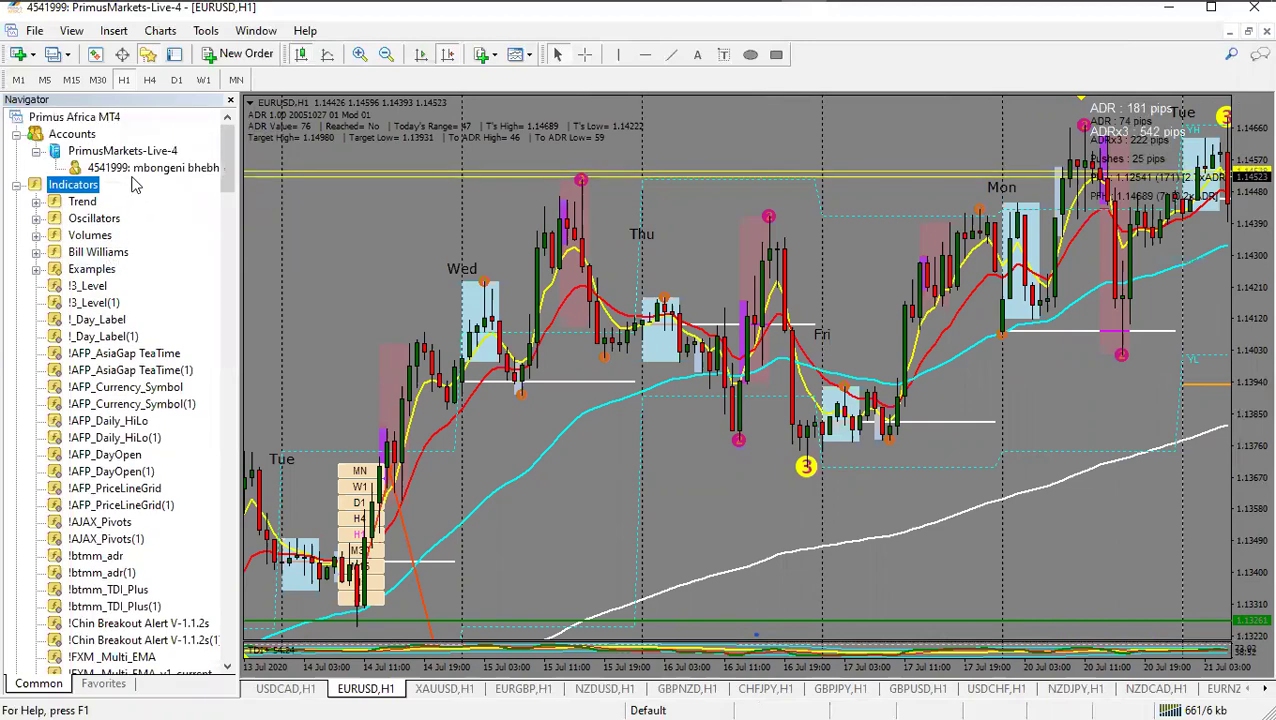
pyautogui.scroll(-20, 130, 186)
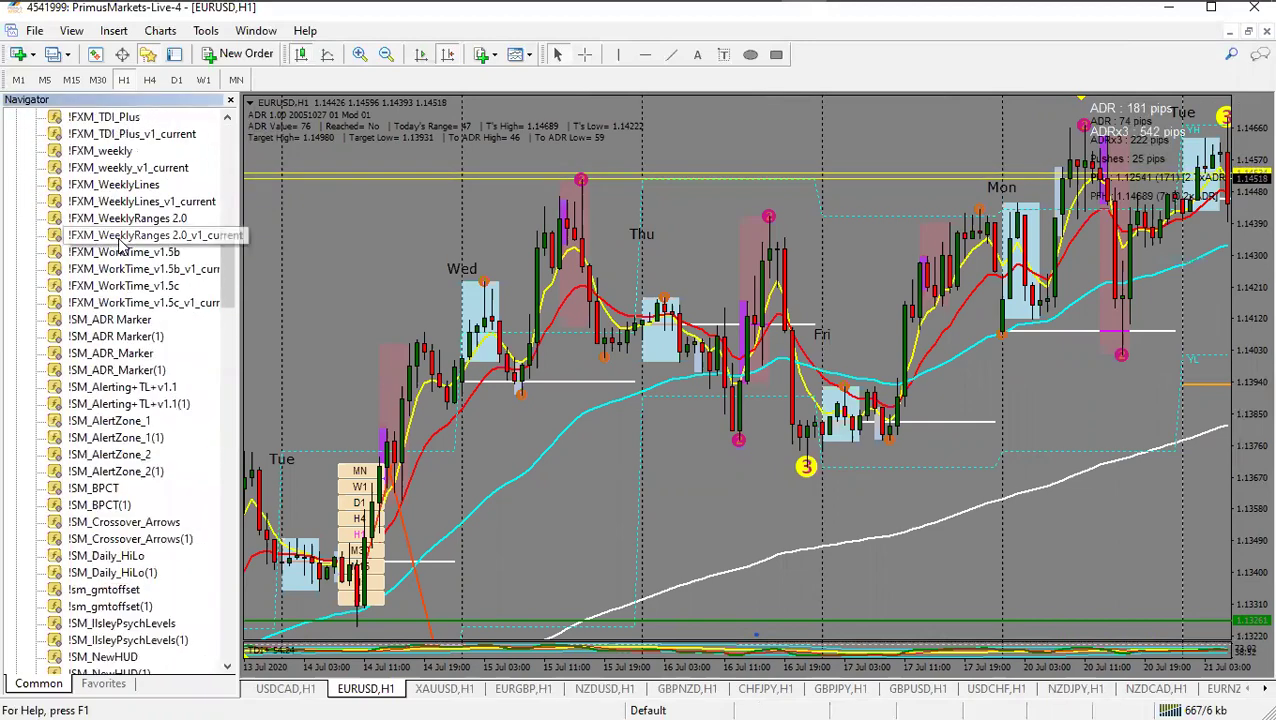
pyautogui.scroll(-20, 120, 243)
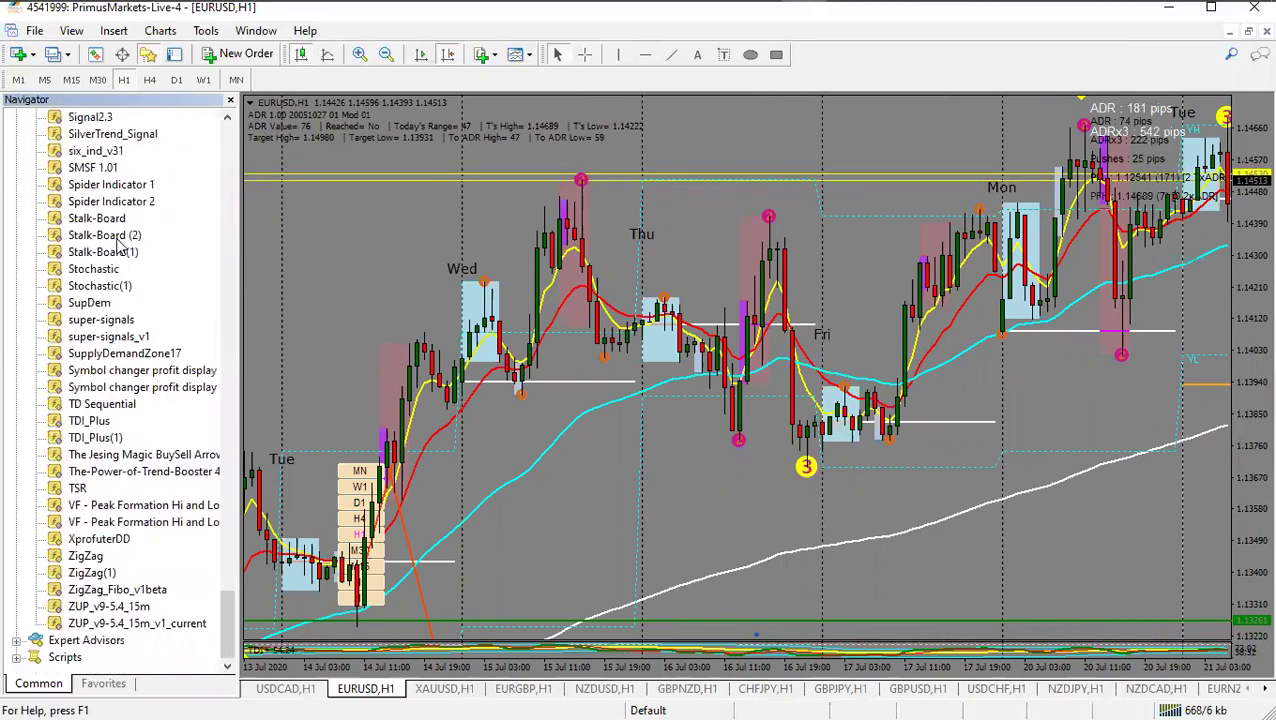
pyautogui.scroll(20, 105, 243)
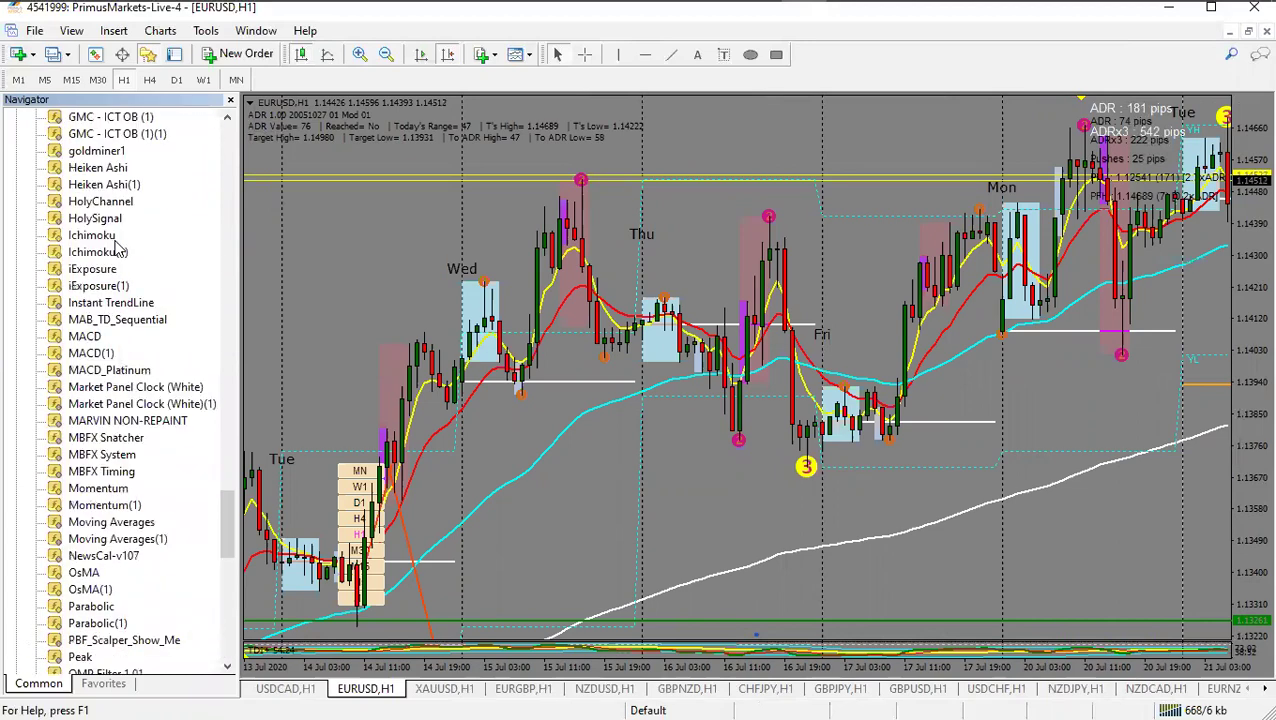
pyautogui.scroll(10, 117, 247)
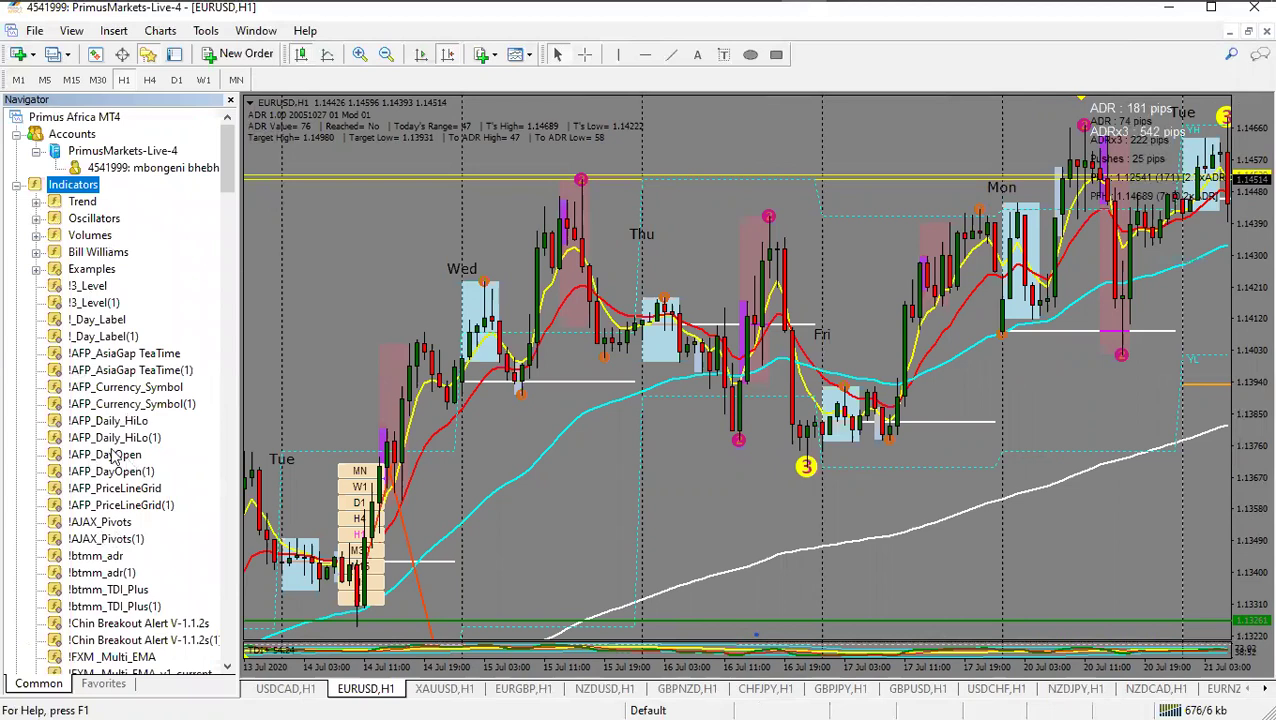
pyautogui.click(230, 100)
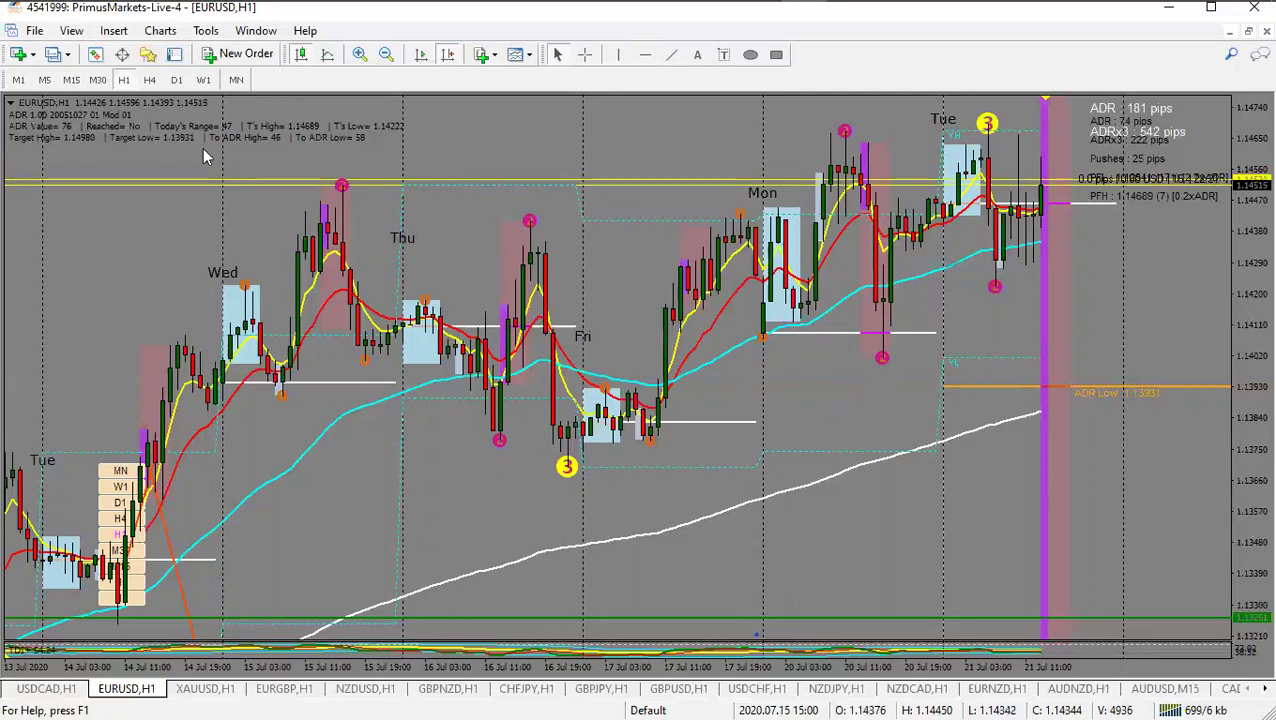
# Step: Open the terminal's data folder, look through the files in its templates folder and close the folder window
pyautogui.click(33, 32)
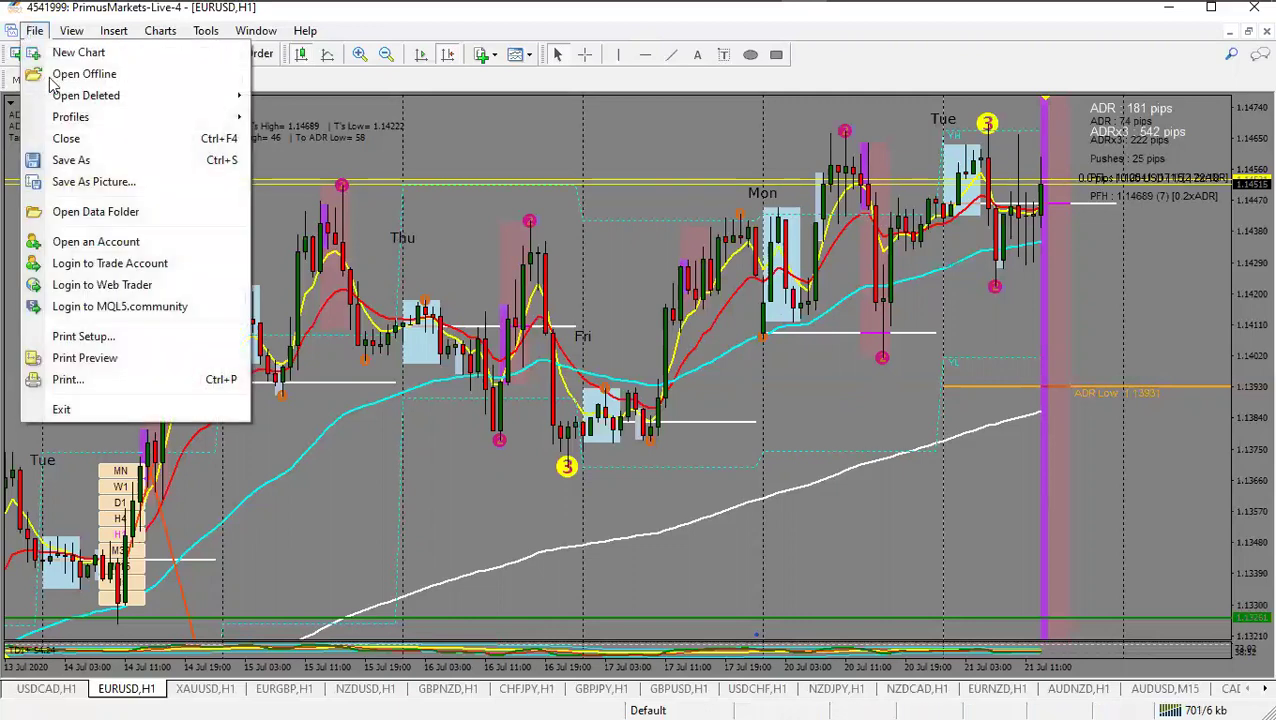
pyautogui.click(113, 211)
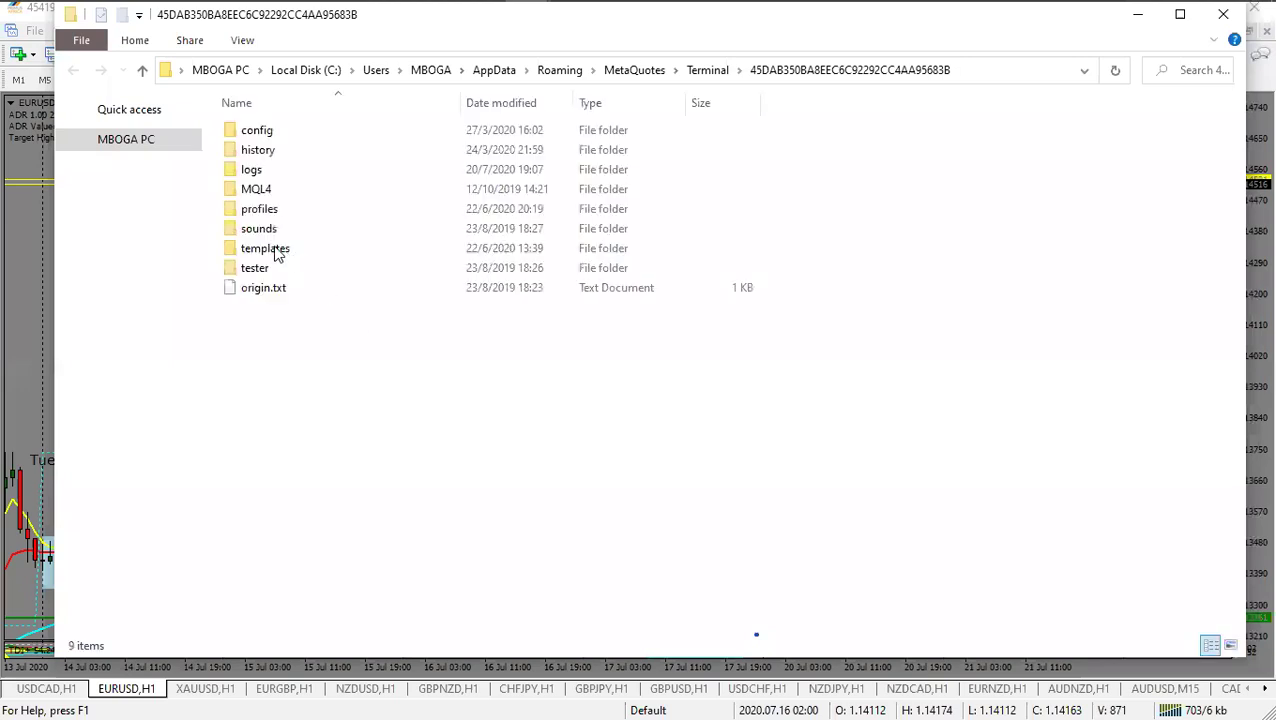
pyautogui.click(276, 250)
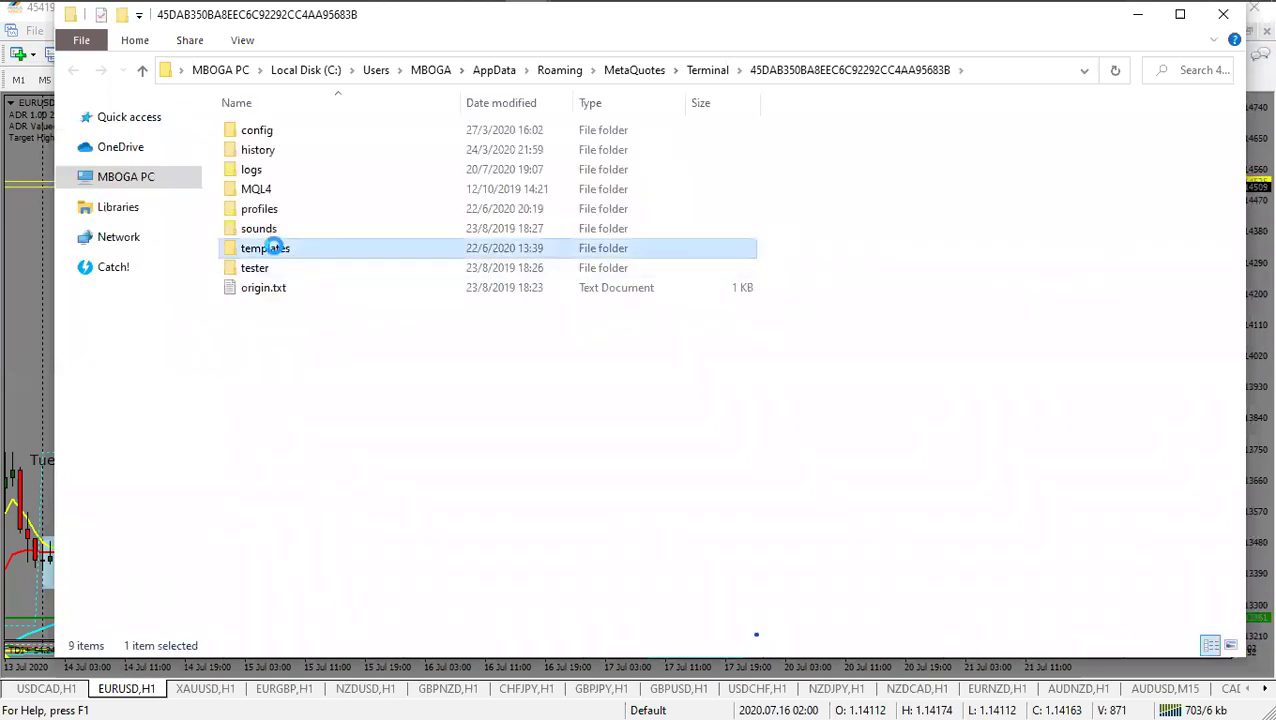
pyautogui.doubleClick(277, 249)
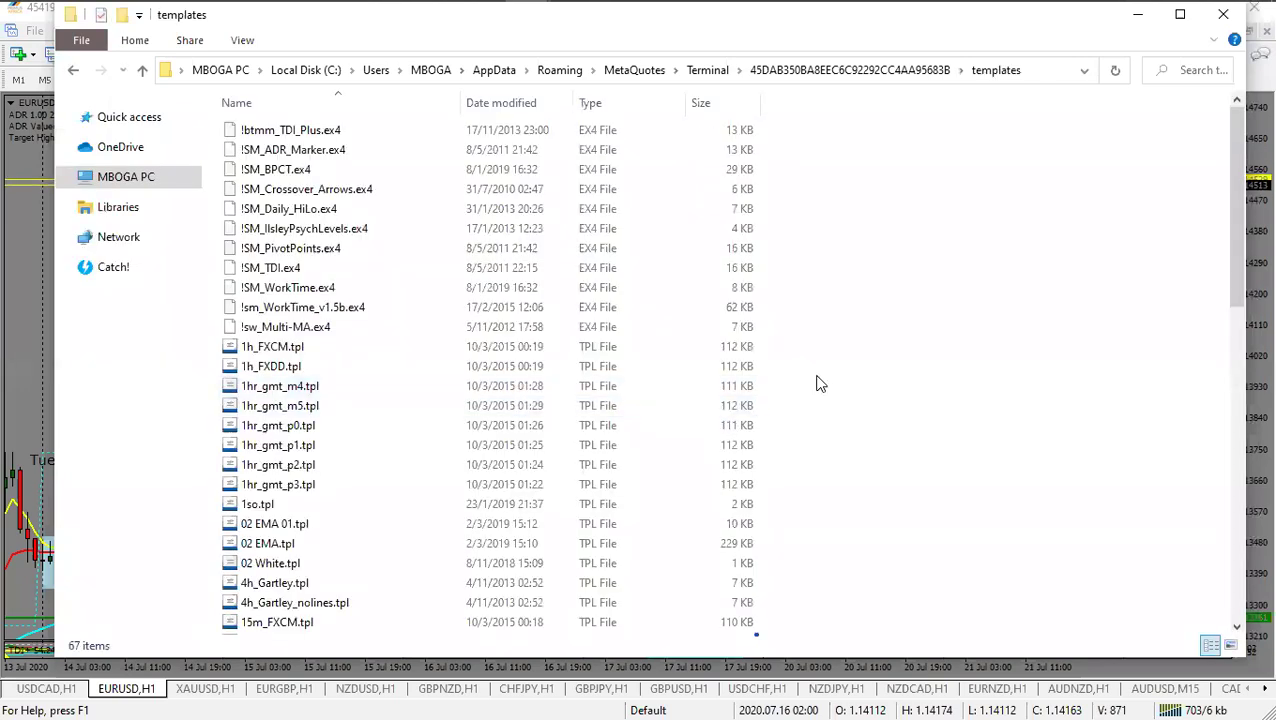
pyautogui.scroll(-2, 816, 375)
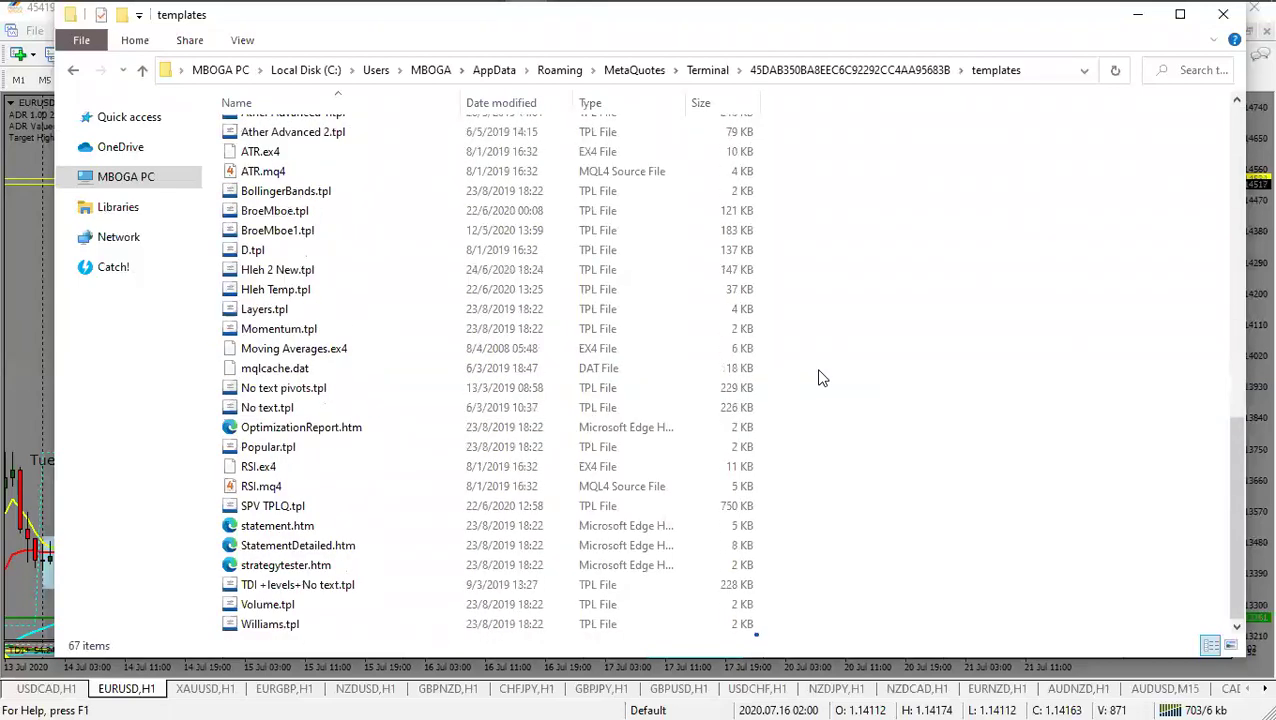
pyautogui.scroll(2, 820, 376)
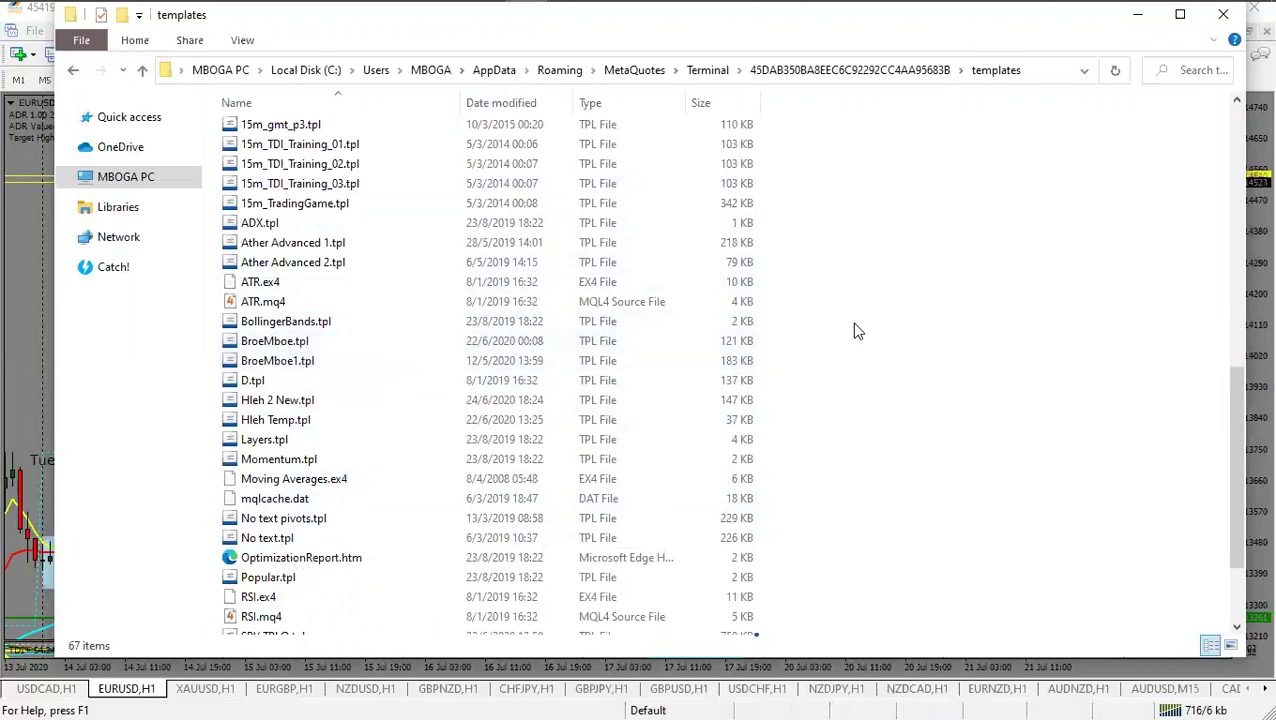
pyautogui.scroll(10, 854, 328)
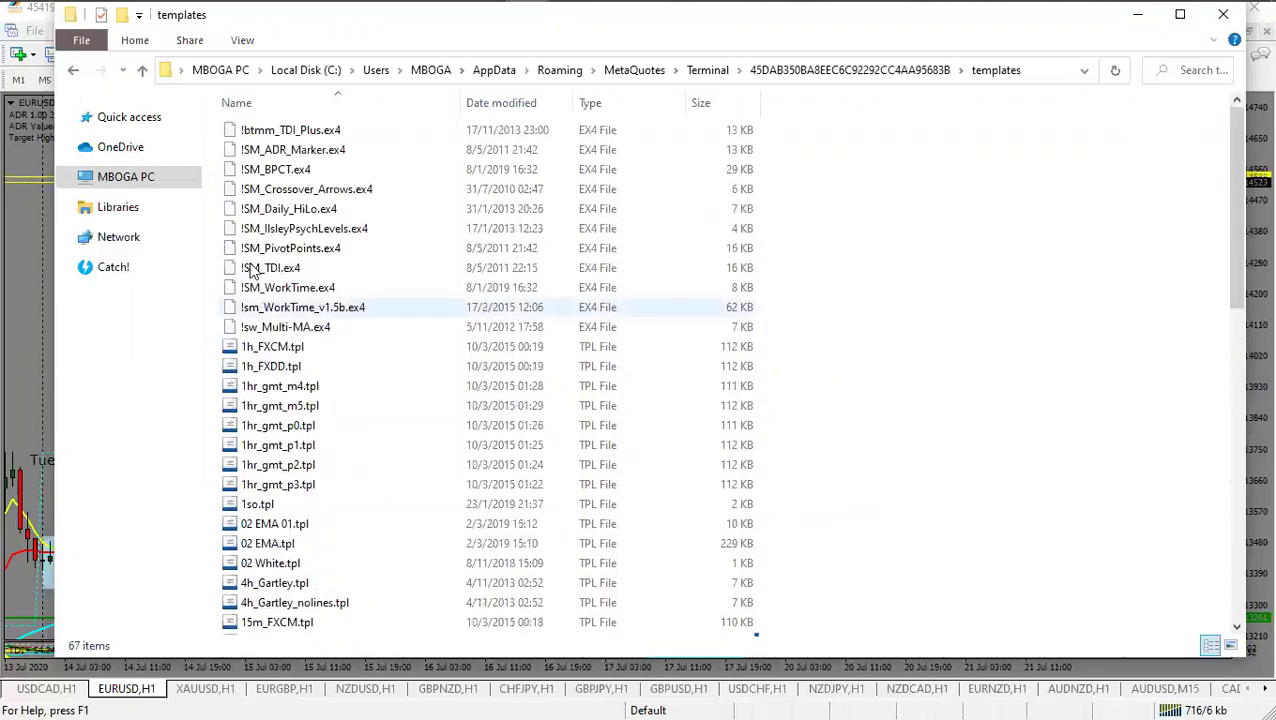
pyautogui.click(73, 76)
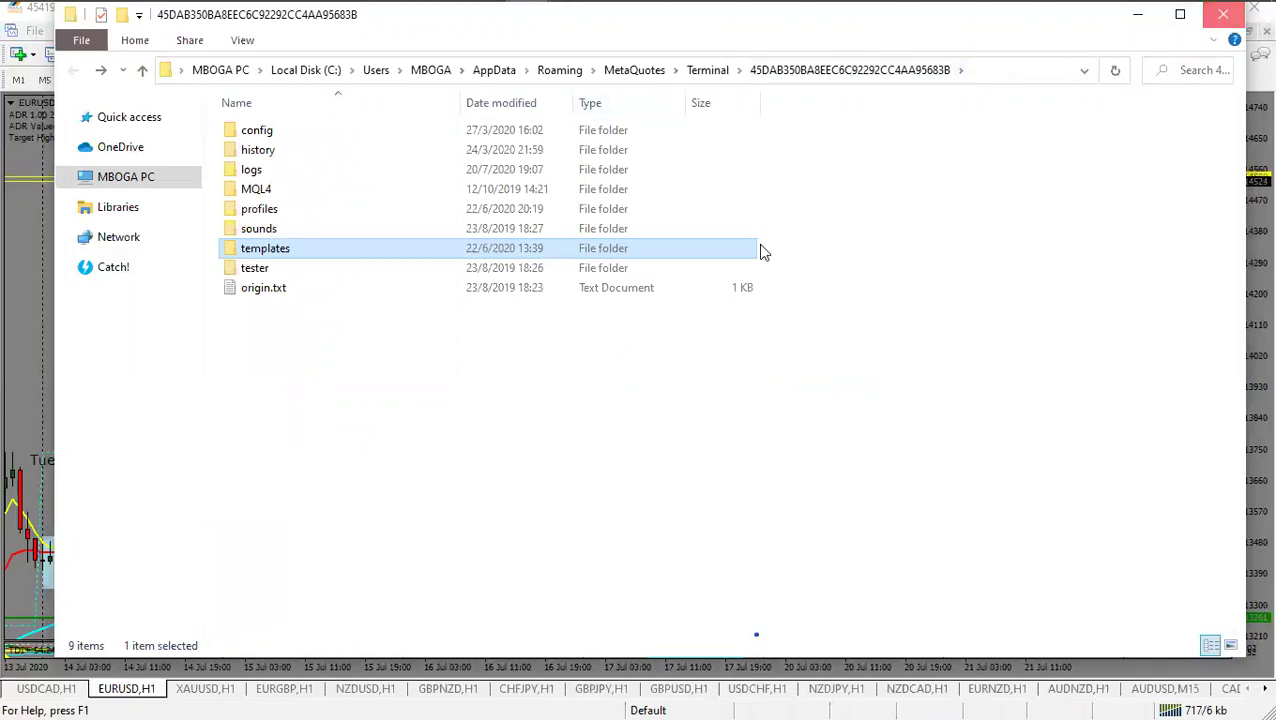
pyautogui.hotkey('alt', 'F4')
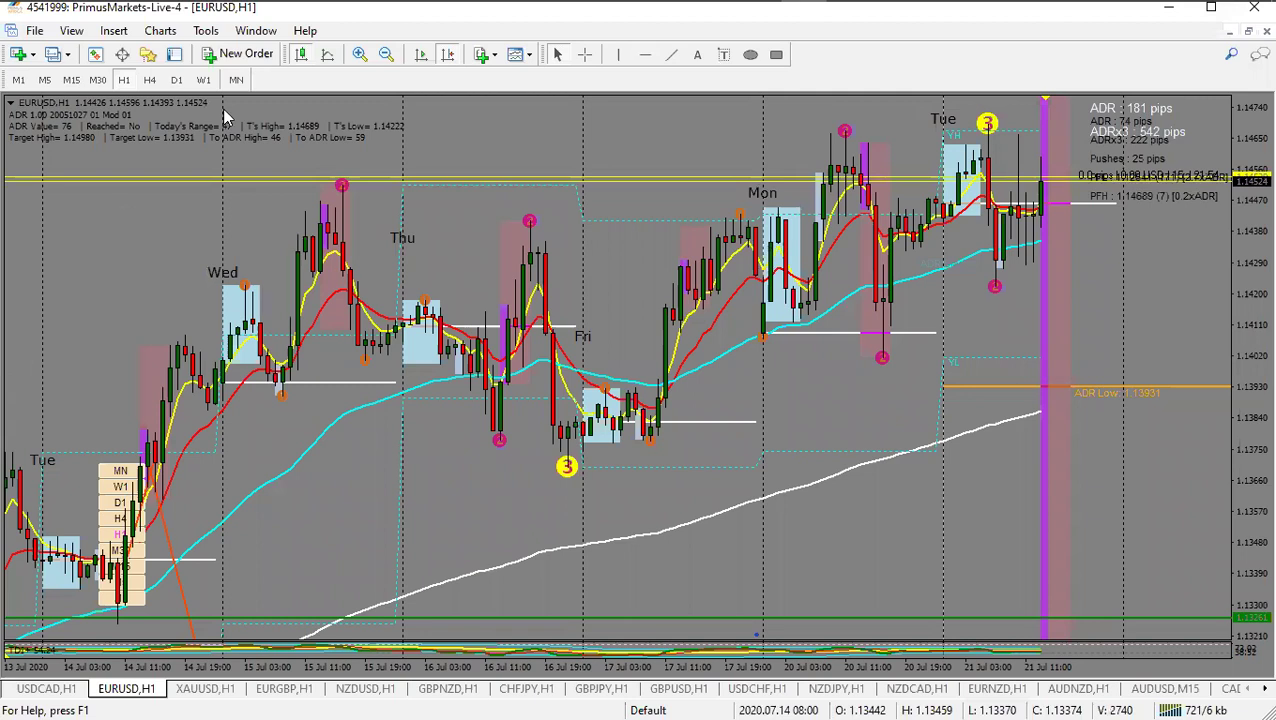
# Step: Apply the BroeMboe template to the EURUSD H1 chart
pyautogui.rightClick(516, 134)
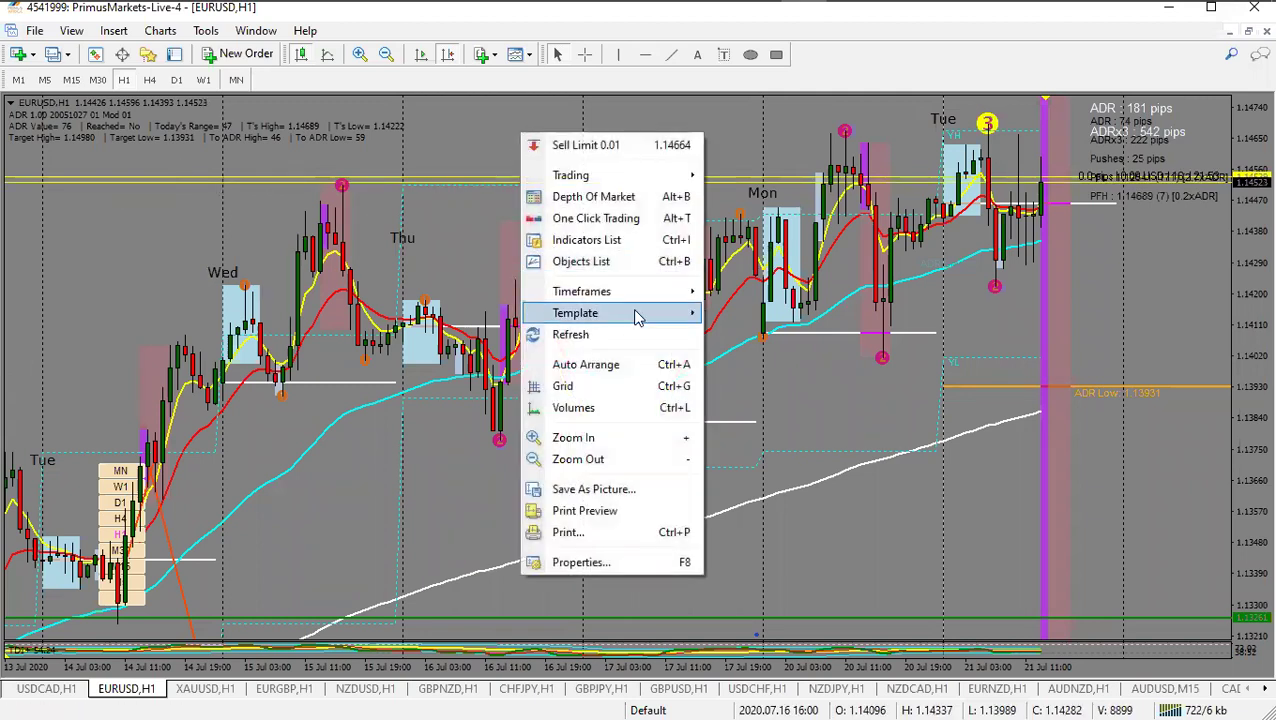
pyautogui.moveTo(638, 316)
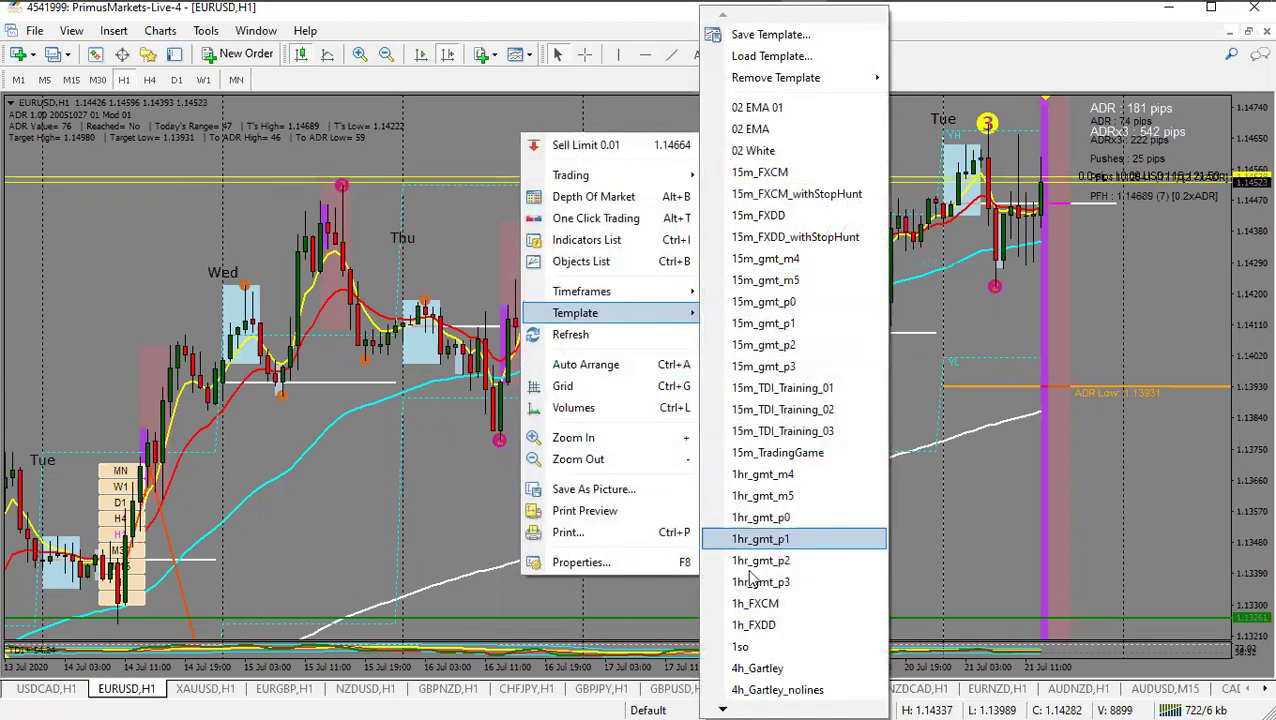
pyautogui.moveTo(722, 700)
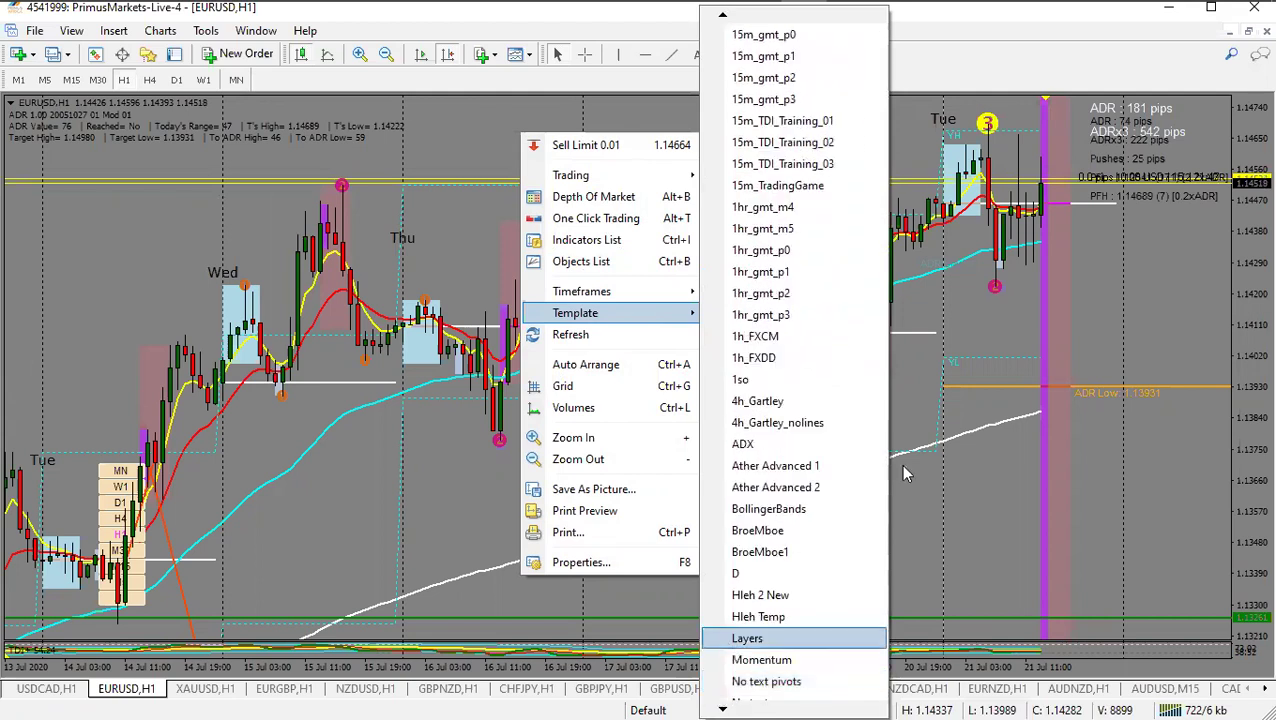
pyautogui.click(780, 533)
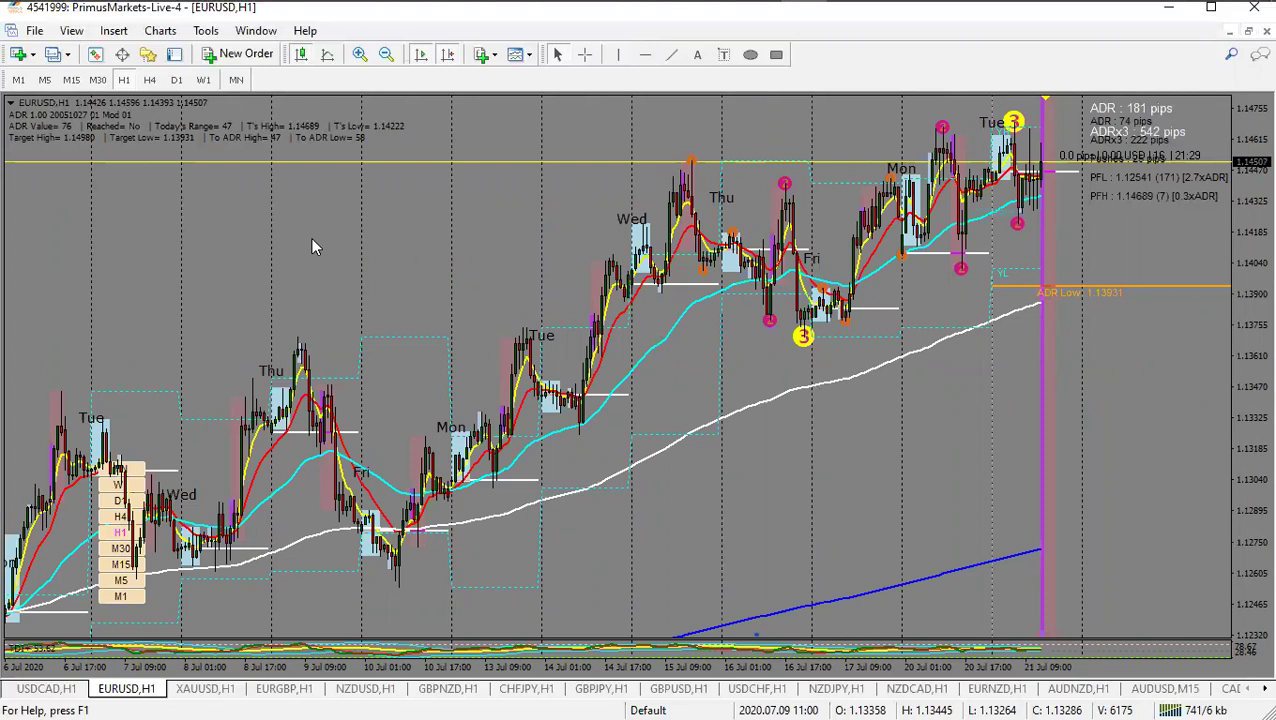
# Step: Review the list of indicators applied to the EURUSD H1 chart, select !_Day_Label and close the list without changes
pyautogui.hotkey('ctrl', 'i')
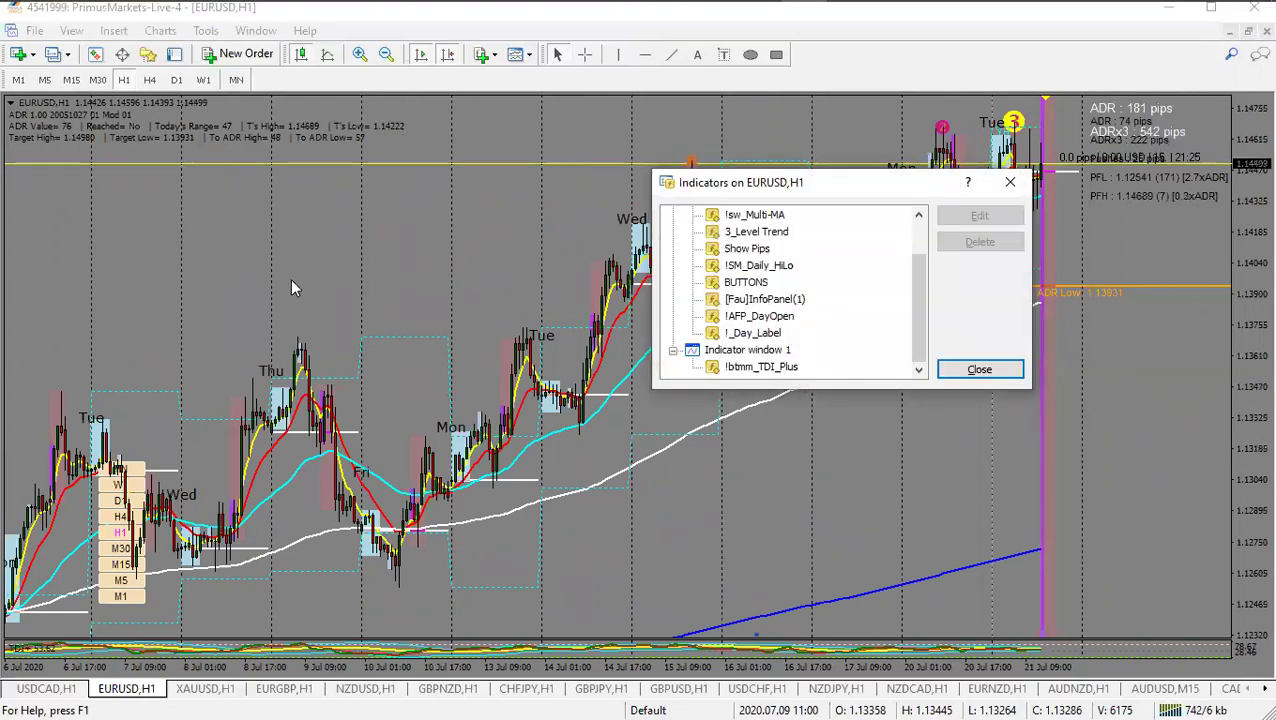
pyautogui.scroll(1, 893, 273)
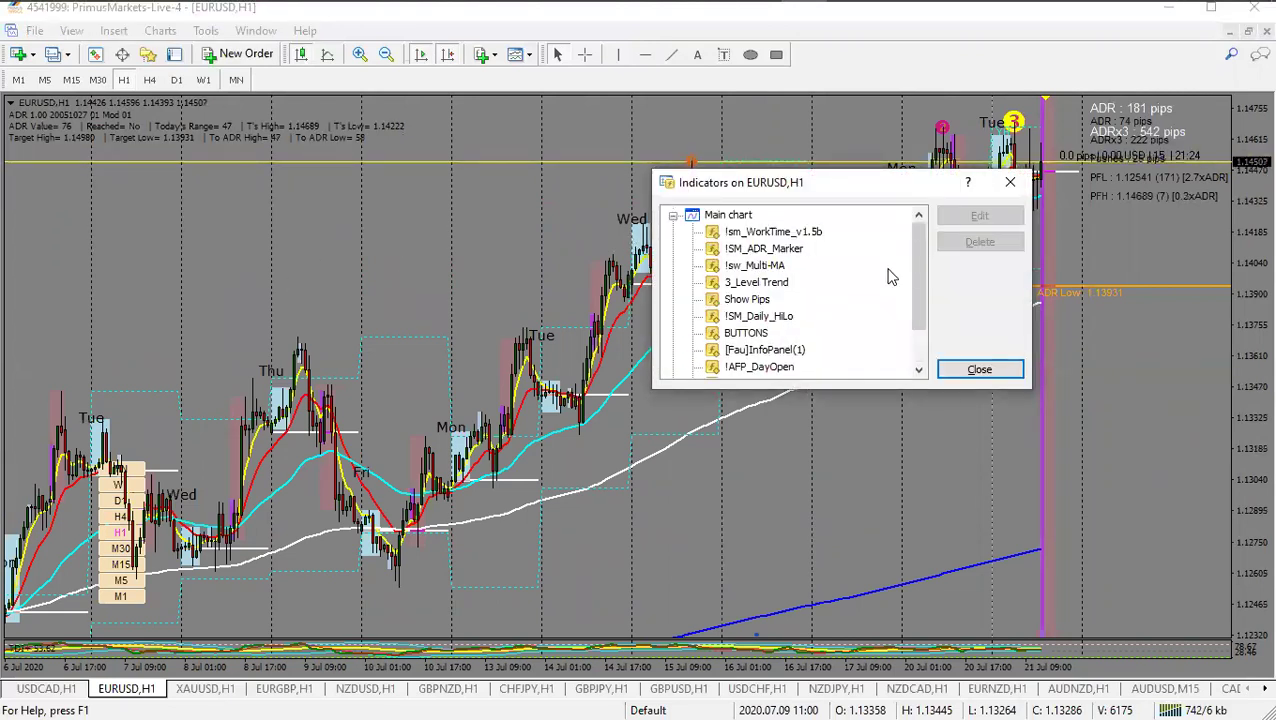
pyautogui.scroll(-1, 891, 276)
pyautogui.scroll(1, 891, 274)
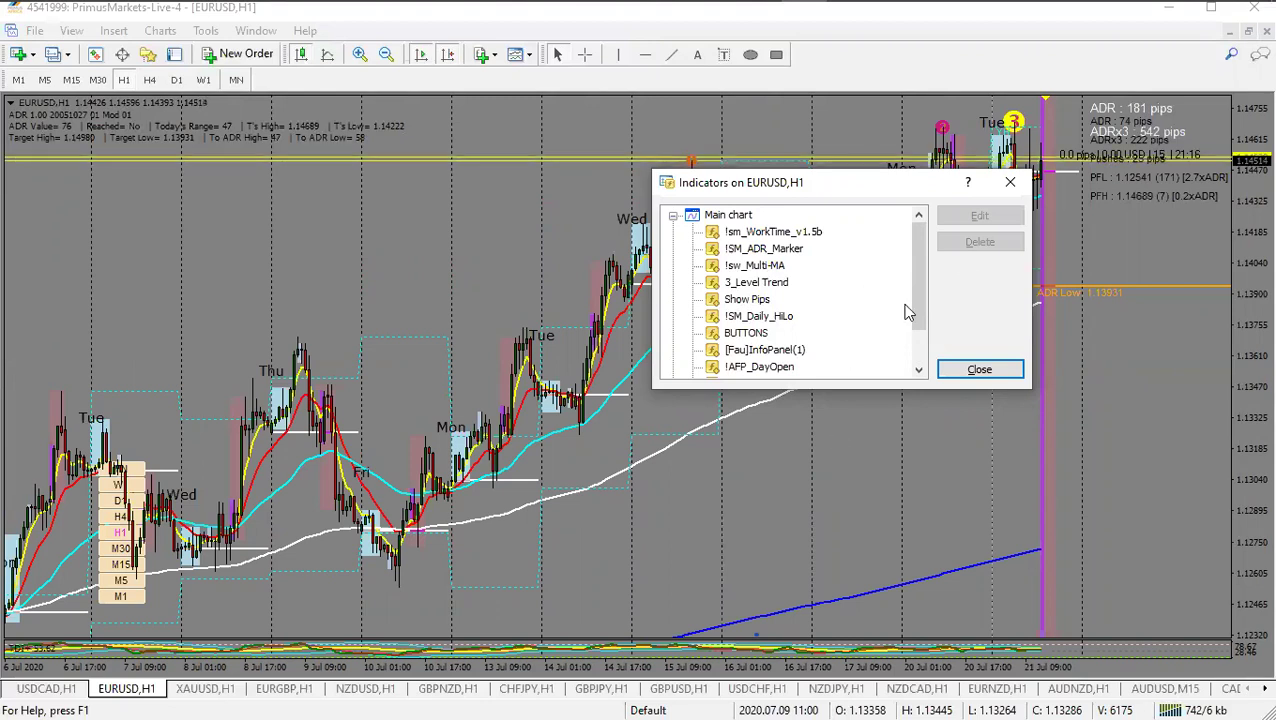
pyautogui.moveTo(915, 230); pyautogui.dragTo(911, 265)
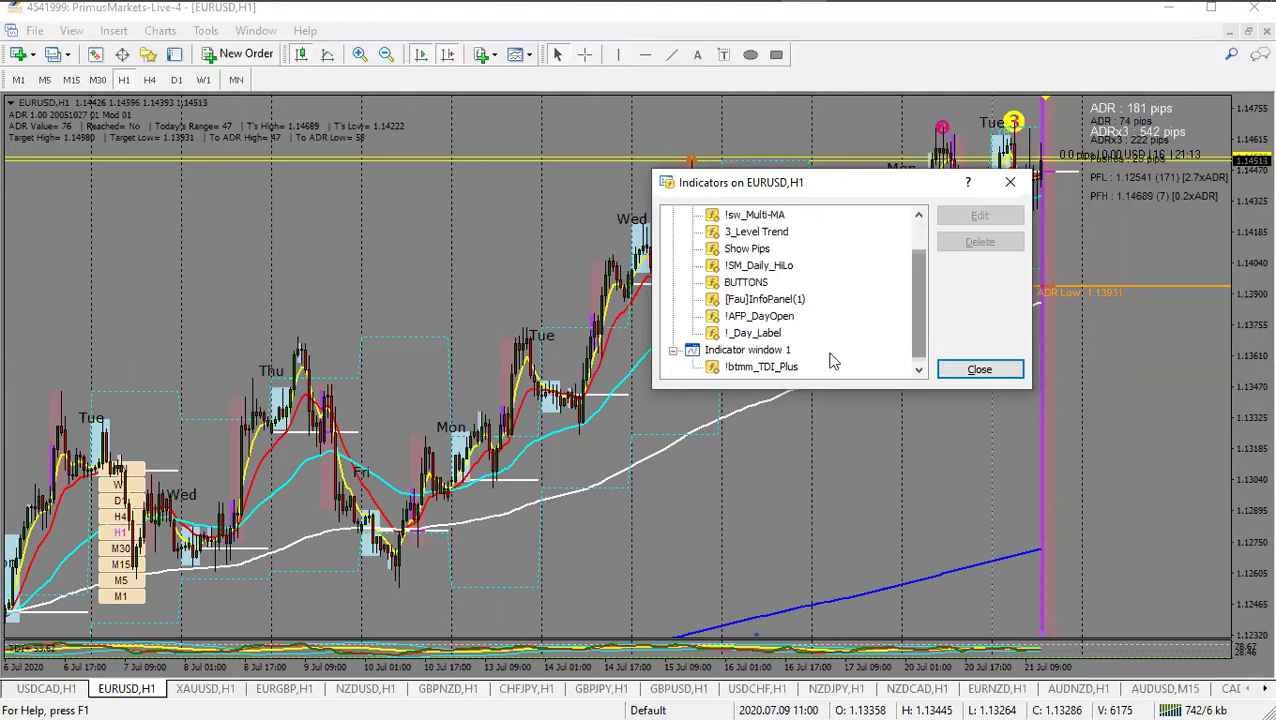
pyautogui.click(768, 333)
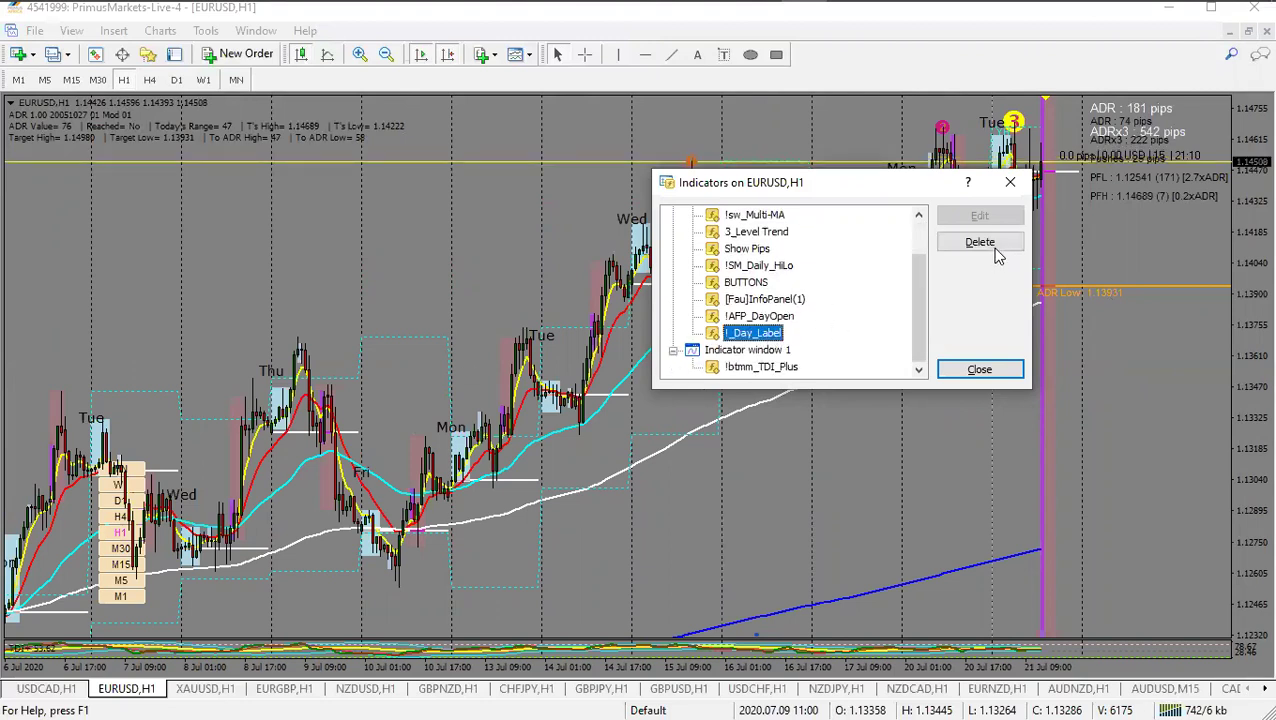
pyautogui.moveTo(915, 309); pyautogui.dragTo(913, 324)
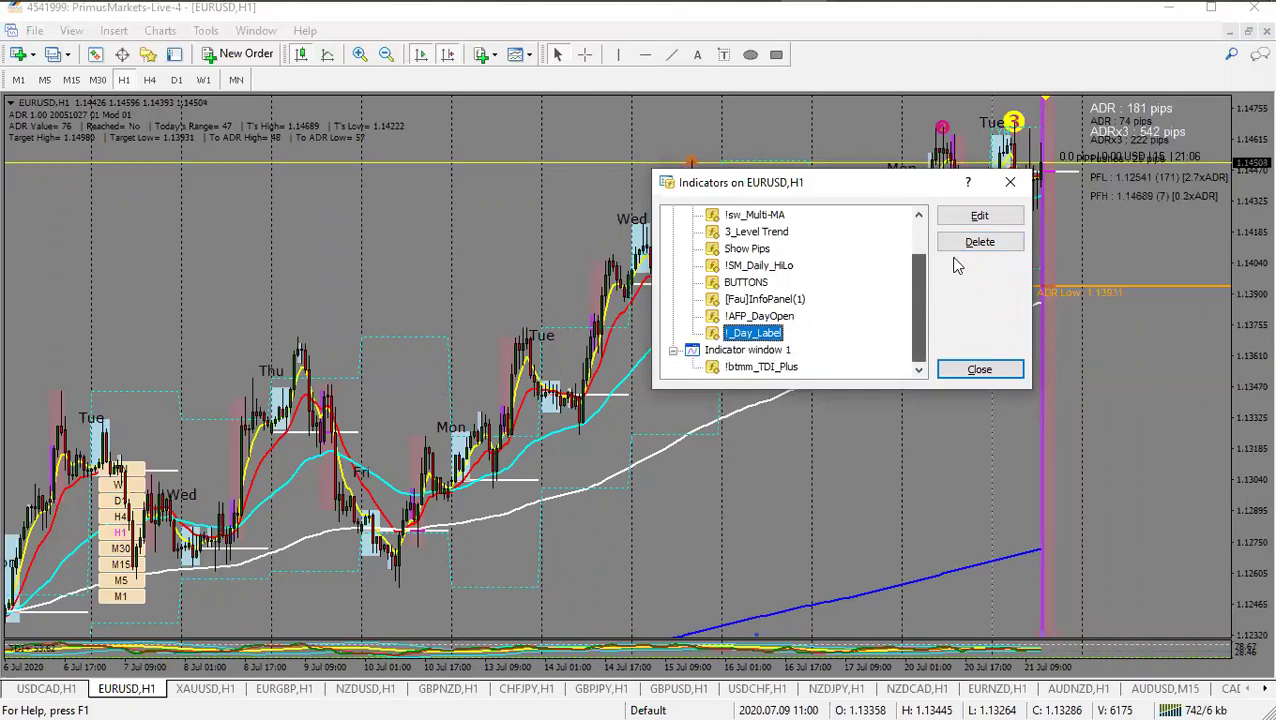
pyautogui.click(1009, 182)
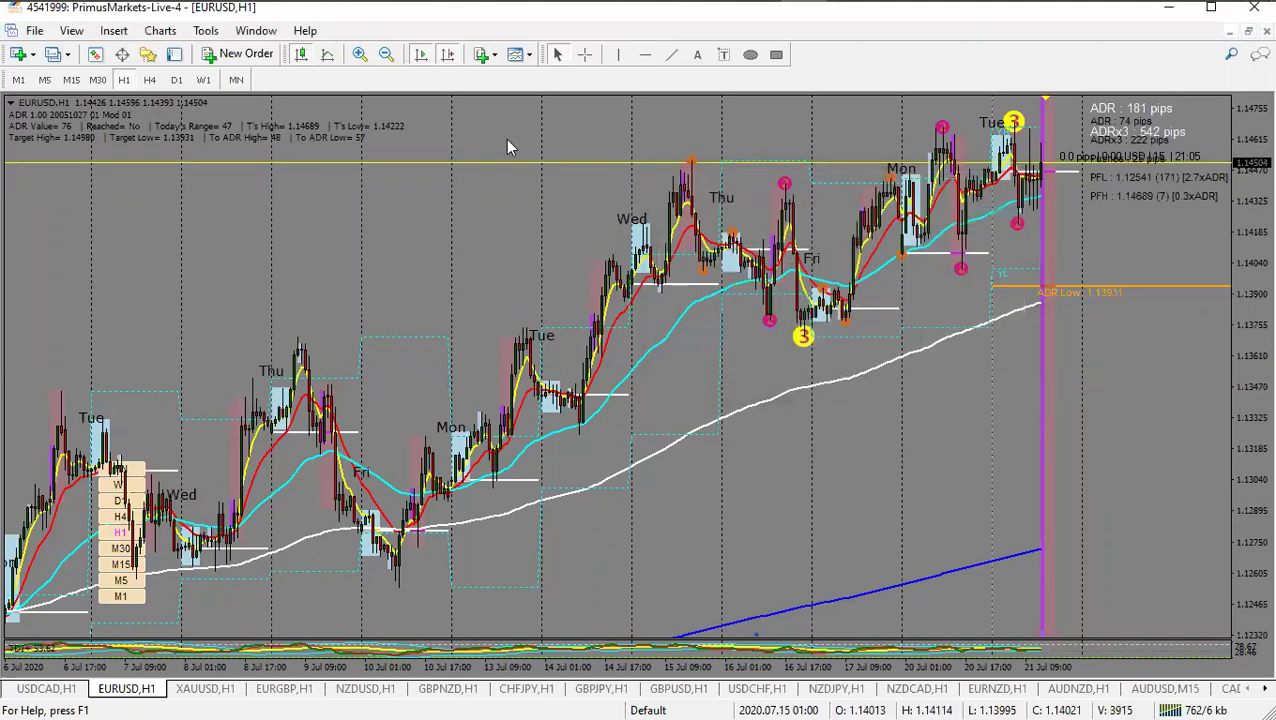
# Step: Bring !AFP_DayOpen(1) from the Navigator onto the EURUSD chart, review its Common, Inputs, Colors and Visualization settings, and close them without adding the indicator
pyautogui.click(72, 32)
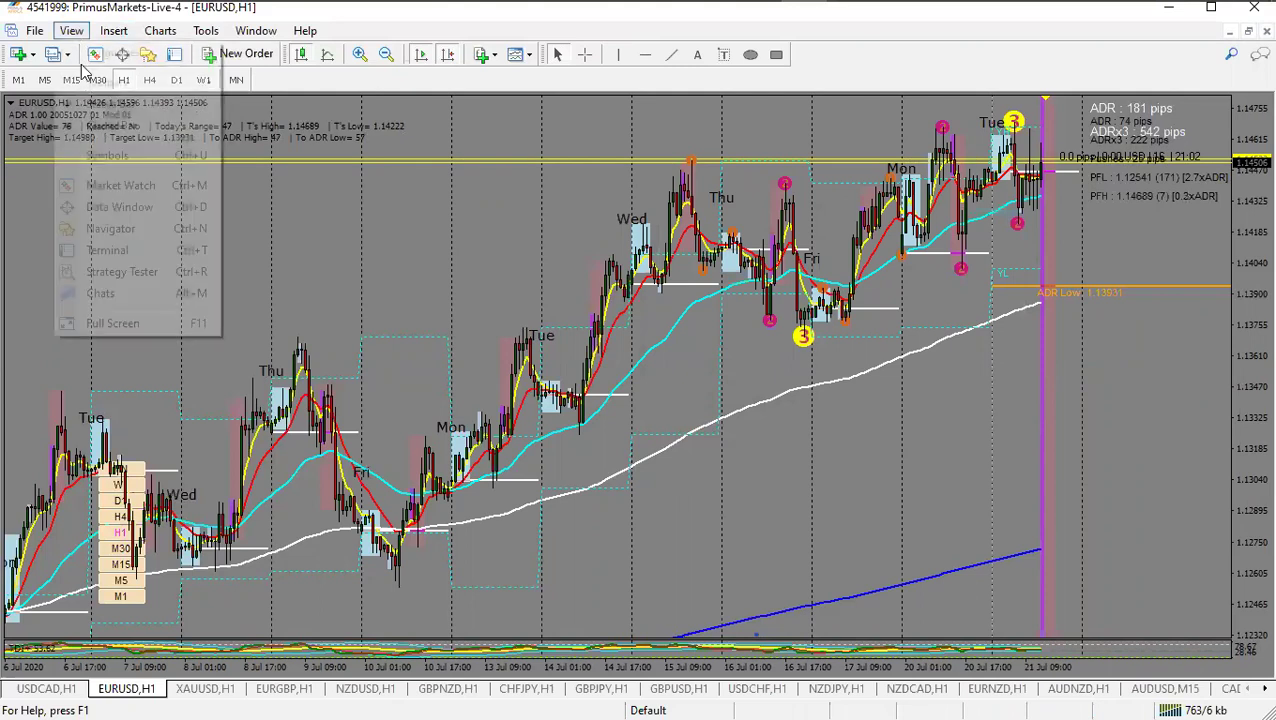
pyautogui.click(110, 228)
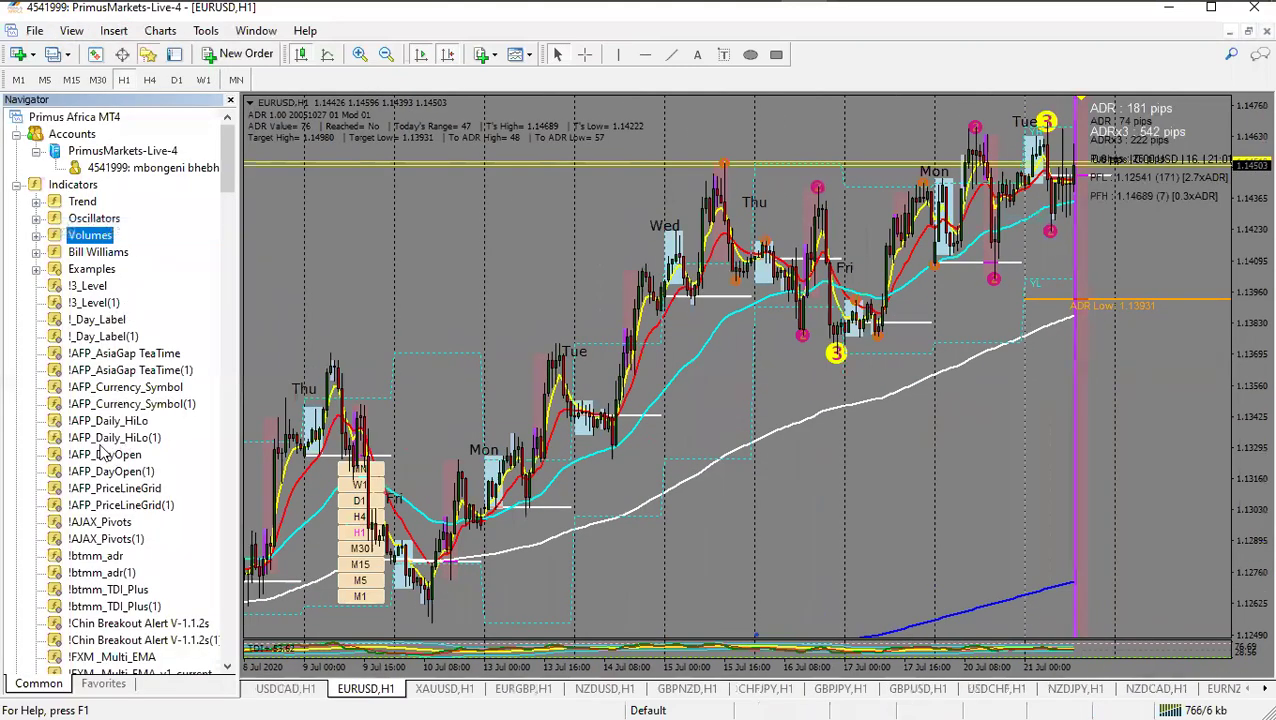
pyautogui.click(105, 438)
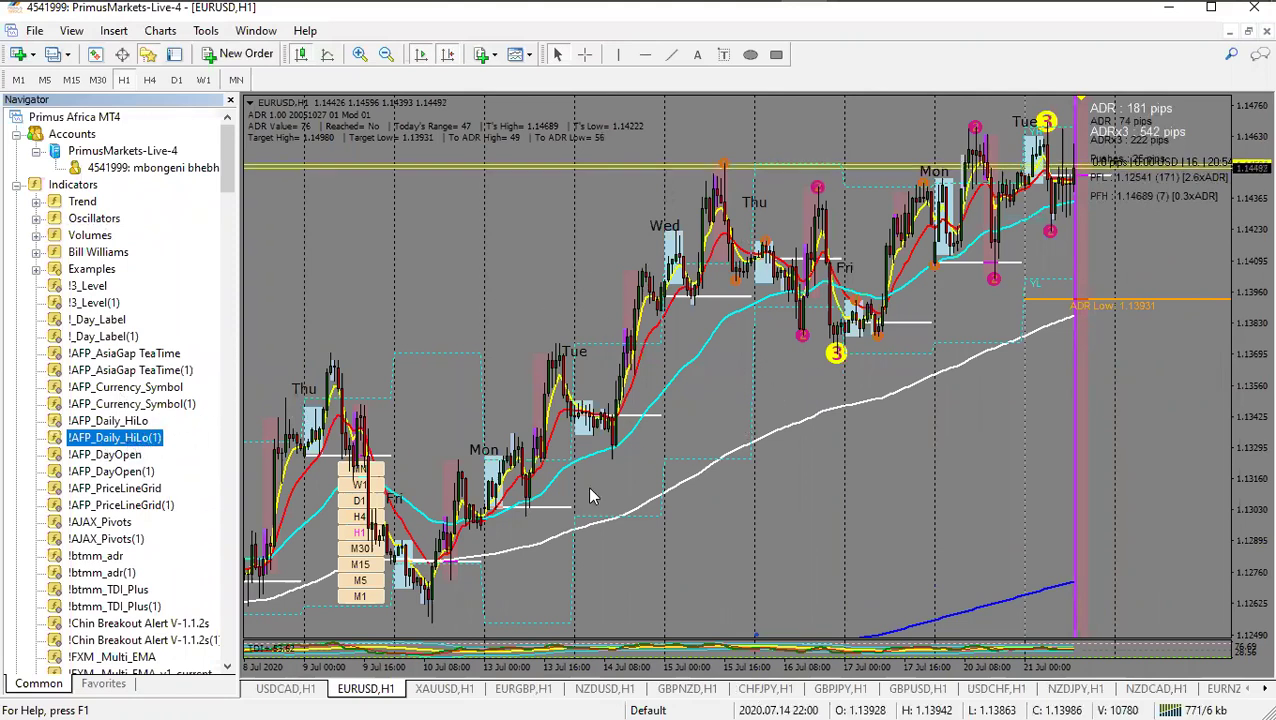
pyautogui.moveTo(118, 477); pyautogui.dragTo(440, 276)
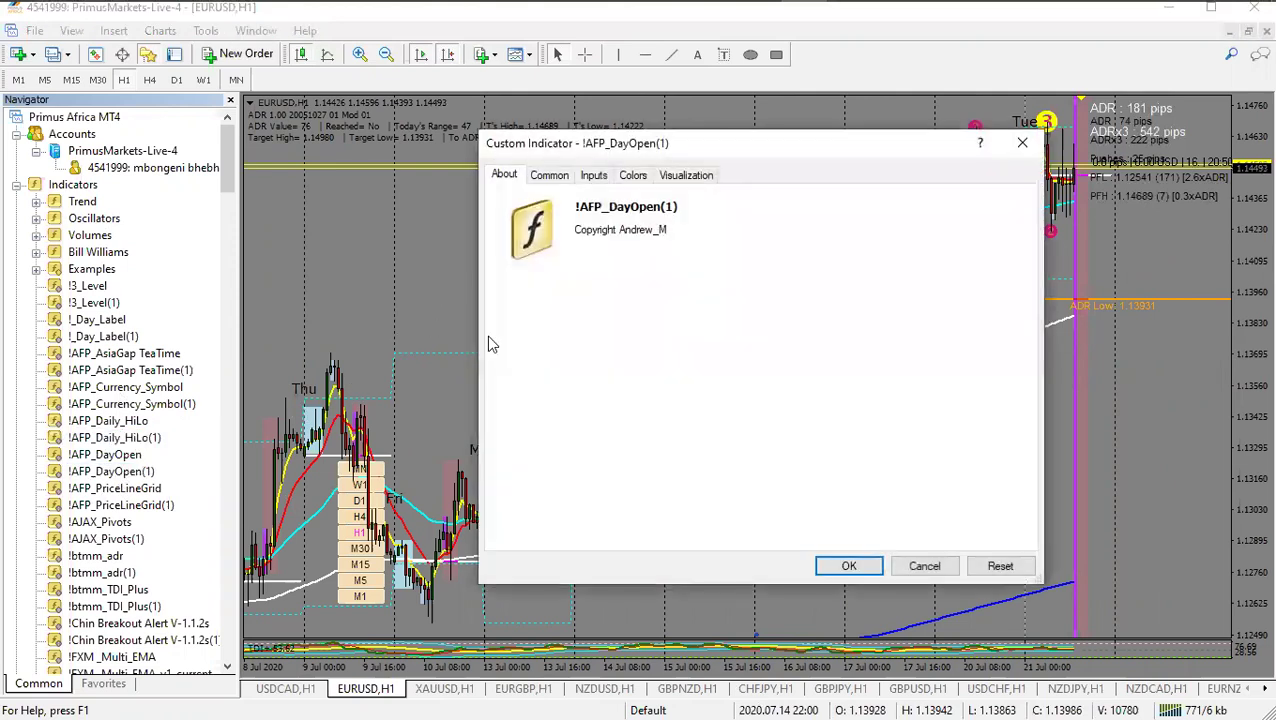
pyautogui.click(549, 175)
pyautogui.click(594, 175)
pyautogui.click(632, 177)
pyautogui.click(686, 175)
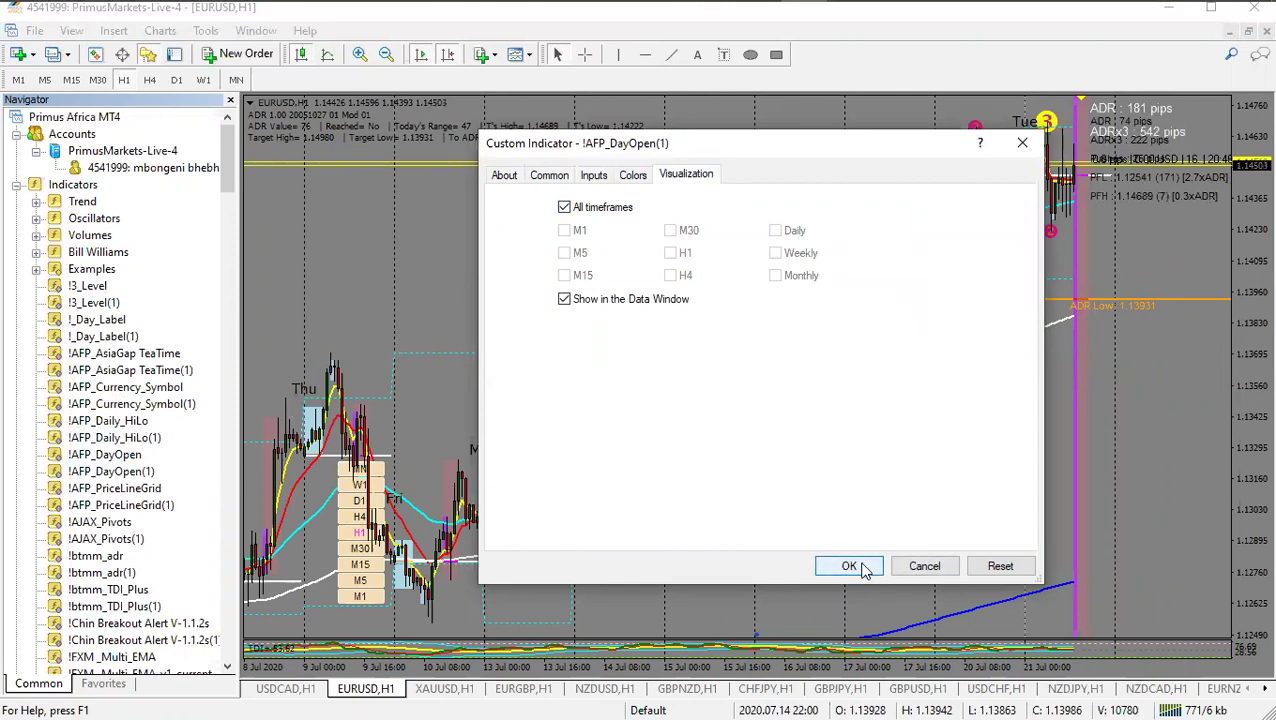
pyautogui.click(1022, 143)
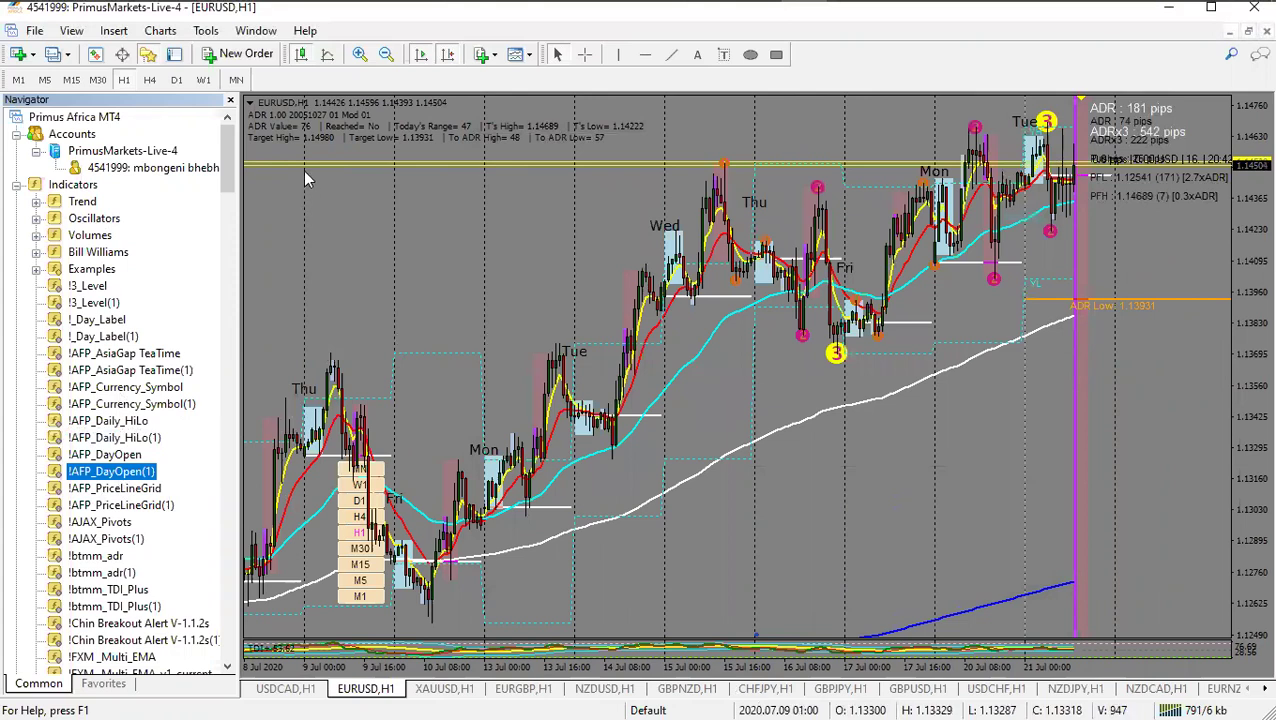
# Step: Close the Navigator, switch to File Explorer and open the desktop folder BTMM SIMPLIFIED by BroeMboe > 0)Tools > Indicators
pyautogui.click(230, 101)
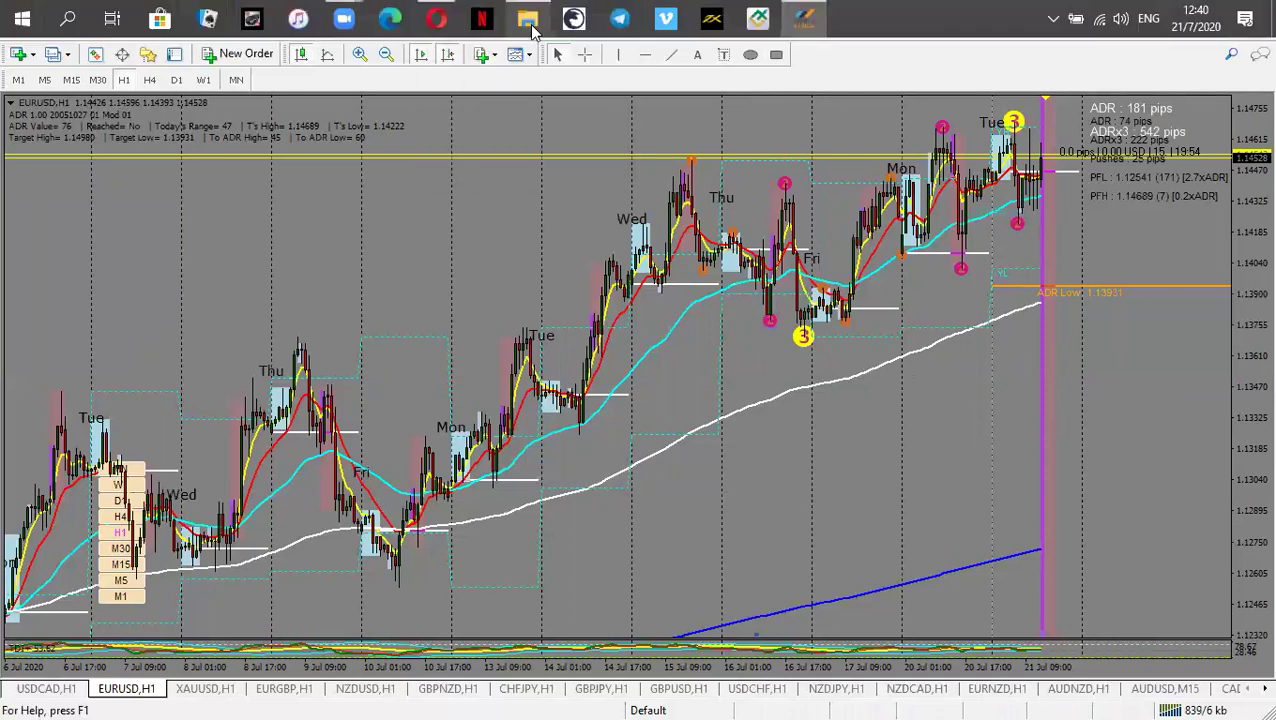
pyautogui.click(527, 18)
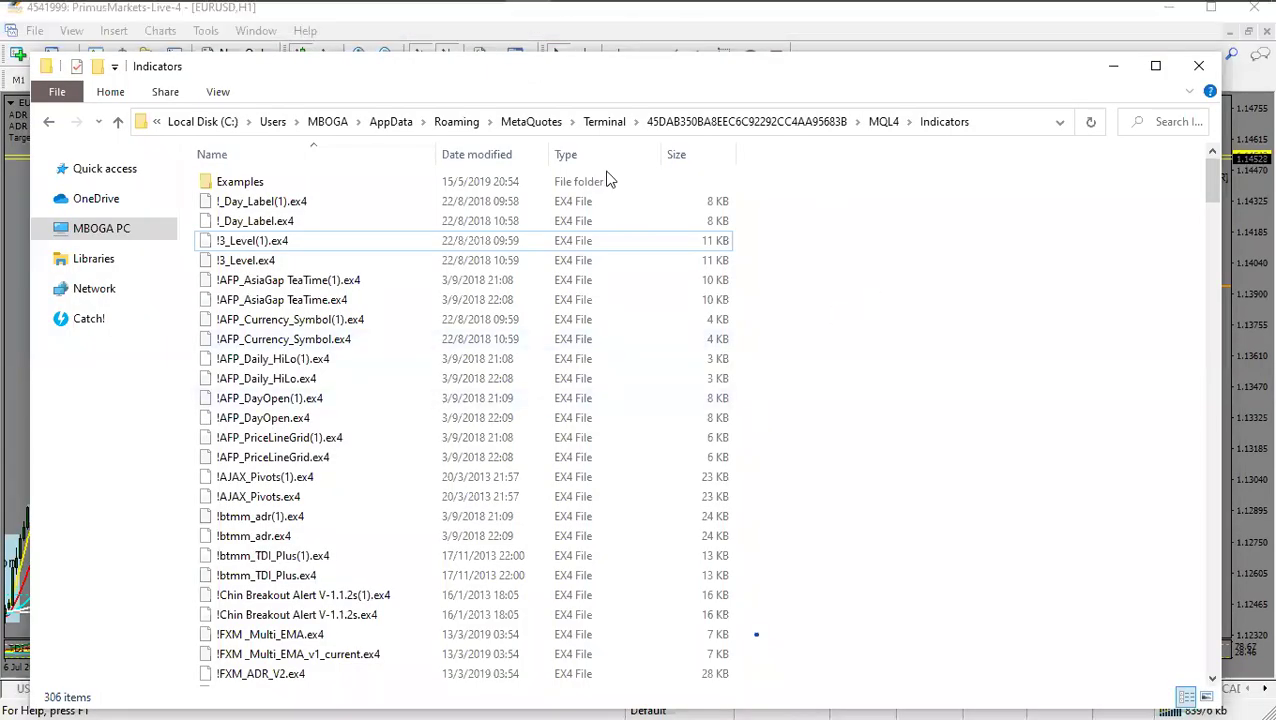
pyautogui.click(41, 232)
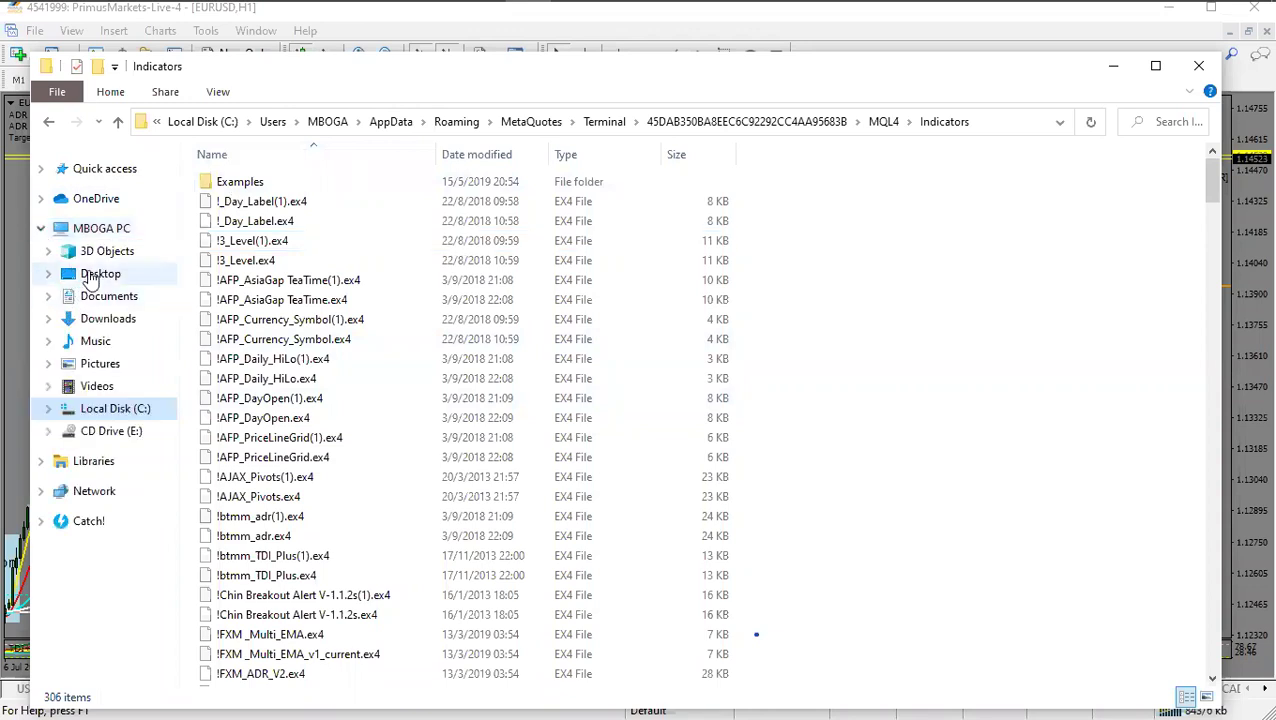
pyautogui.click(137, 282)
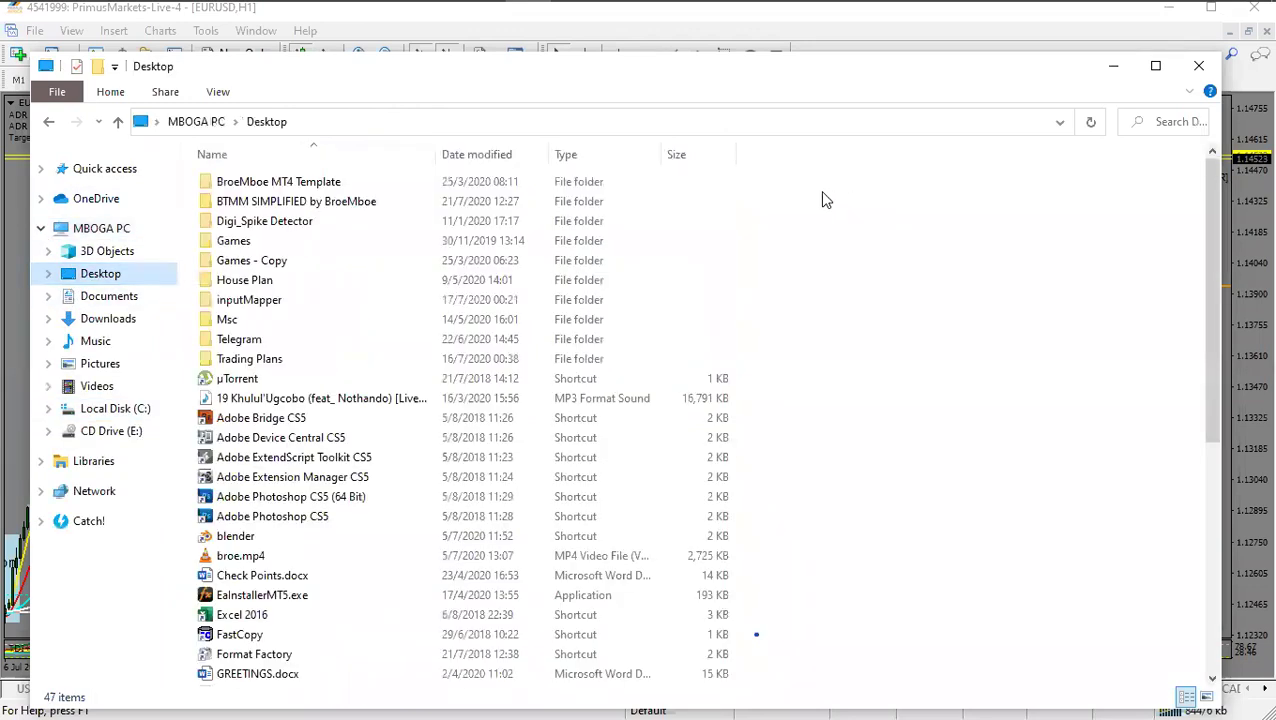
pyautogui.click(343, 205)
pyautogui.doubleClick(343, 205)
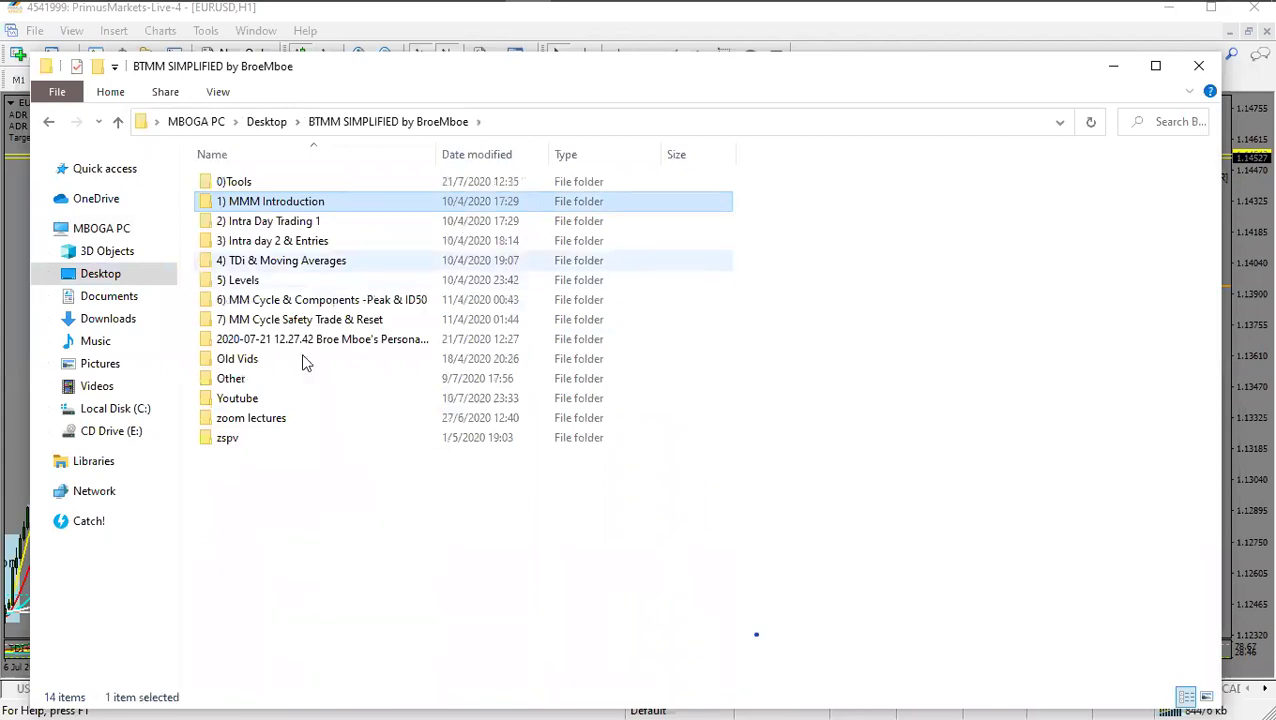
pyautogui.doubleClick(266, 181)
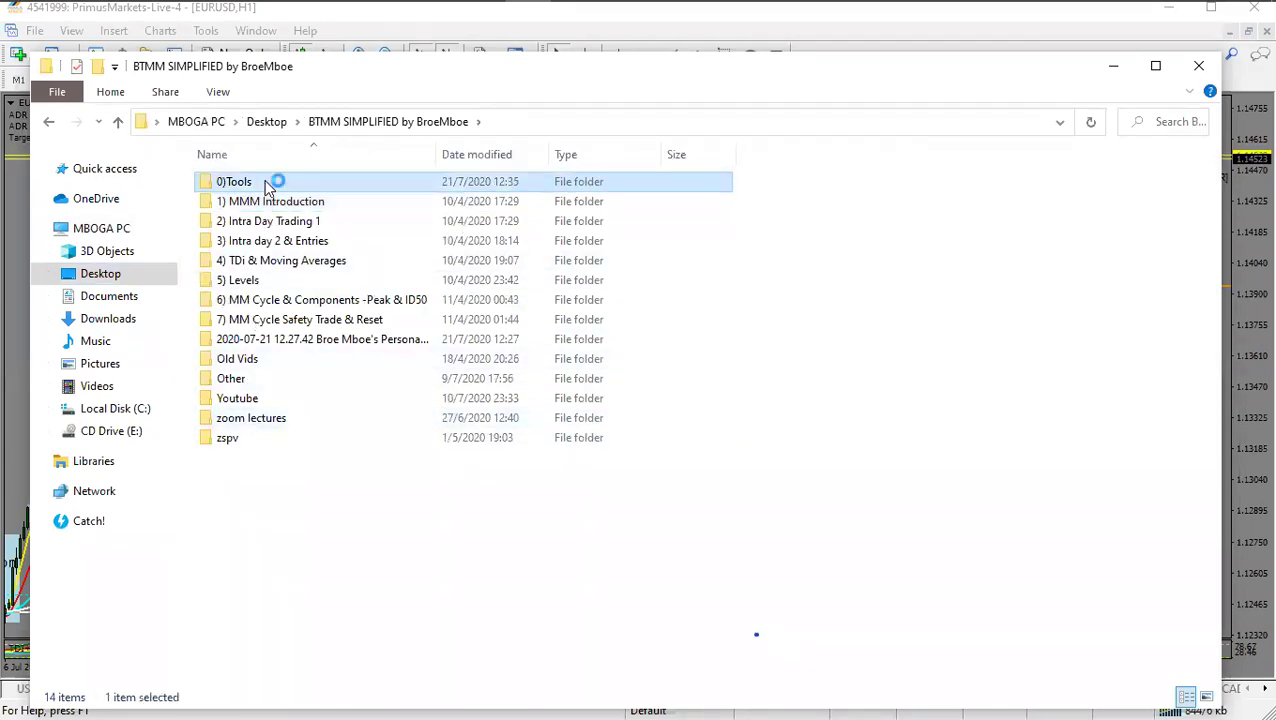
pyautogui.click(280, 228)
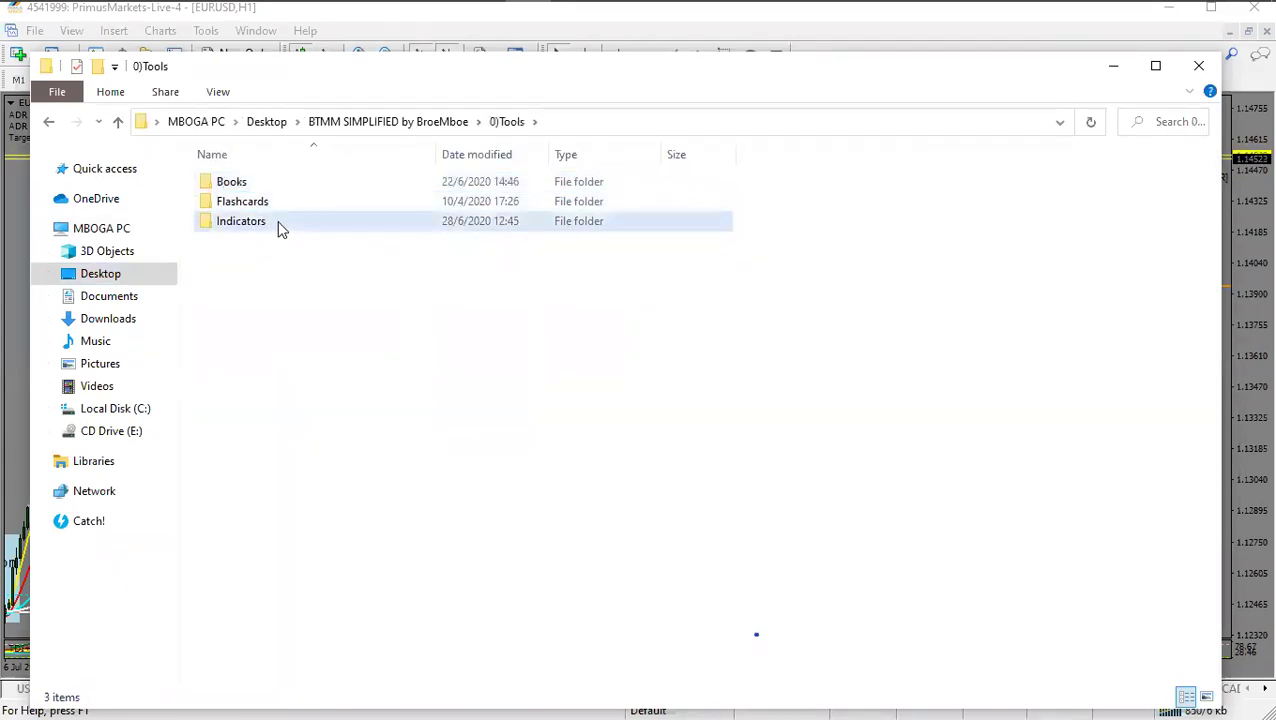
pyautogui.doubleClick(280, 228)
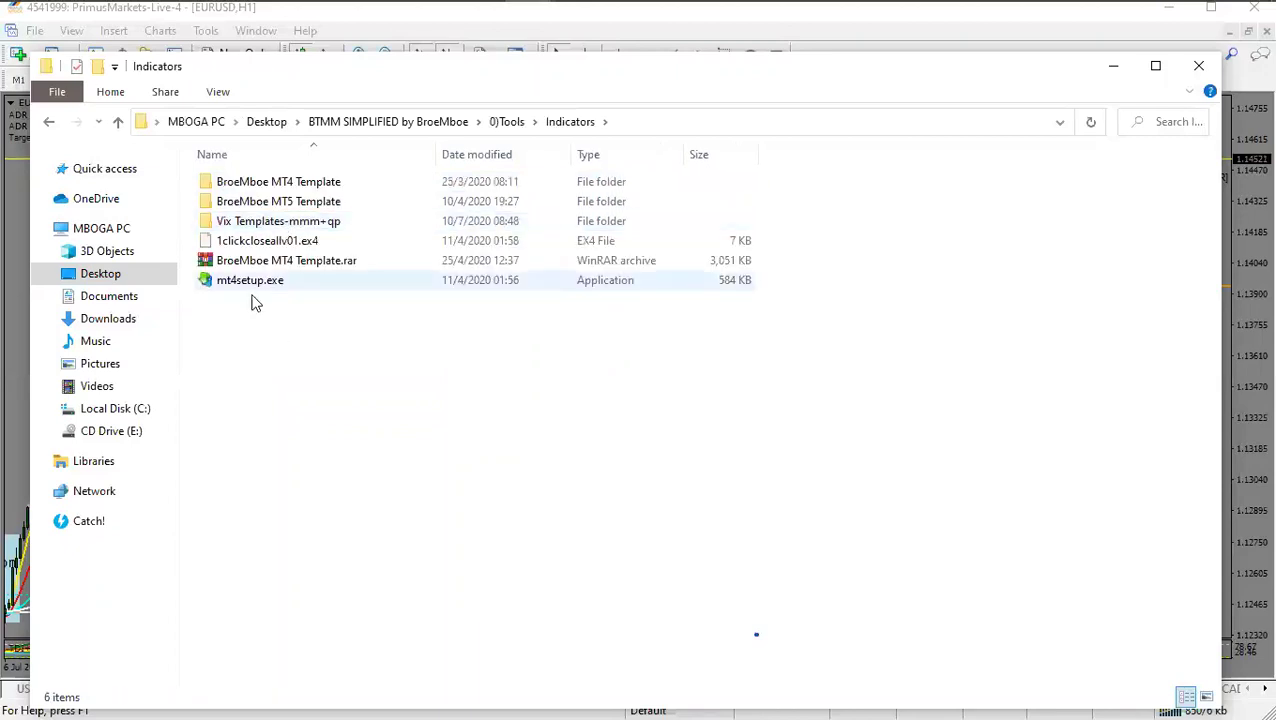
# Step: Look through the indicator files inside the BroeMboe MT5 Template folder, select WorkTime (2).ex5 and close the folder window
pyautogui.doubleClick(271, 201)
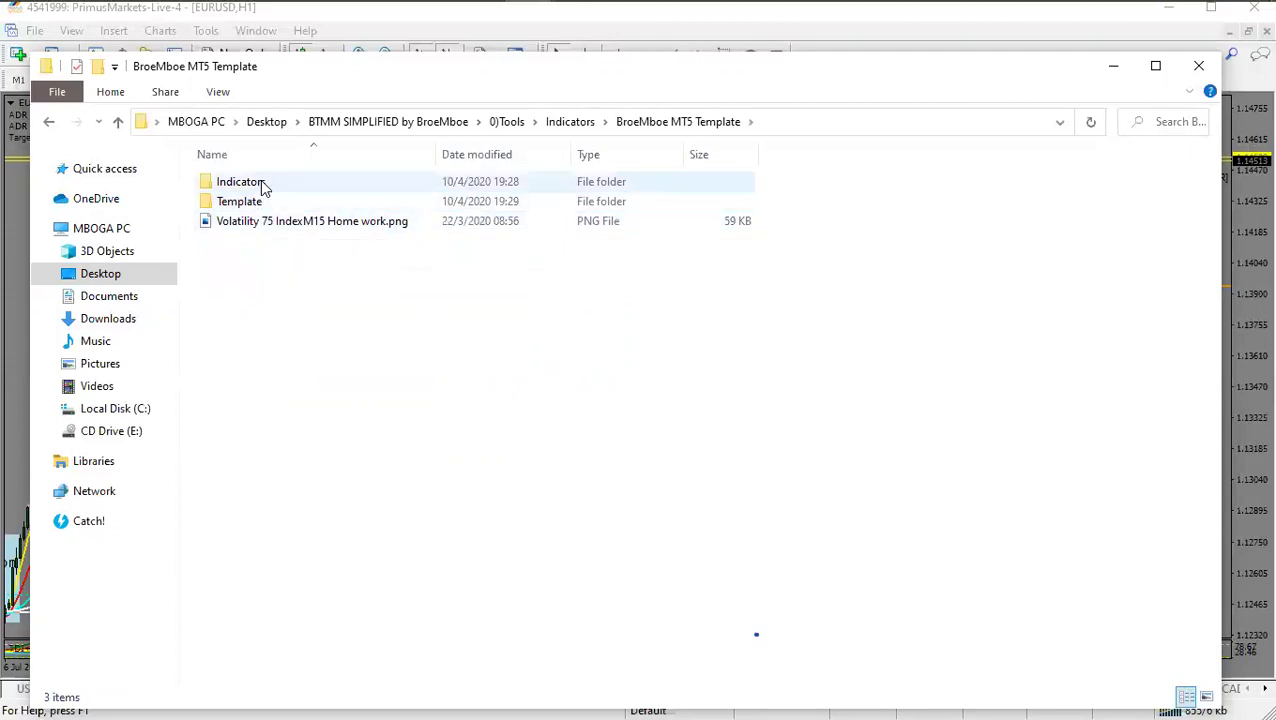
pyautogui.click(262, 187)
pyautogui.doubleClick(262, 187)
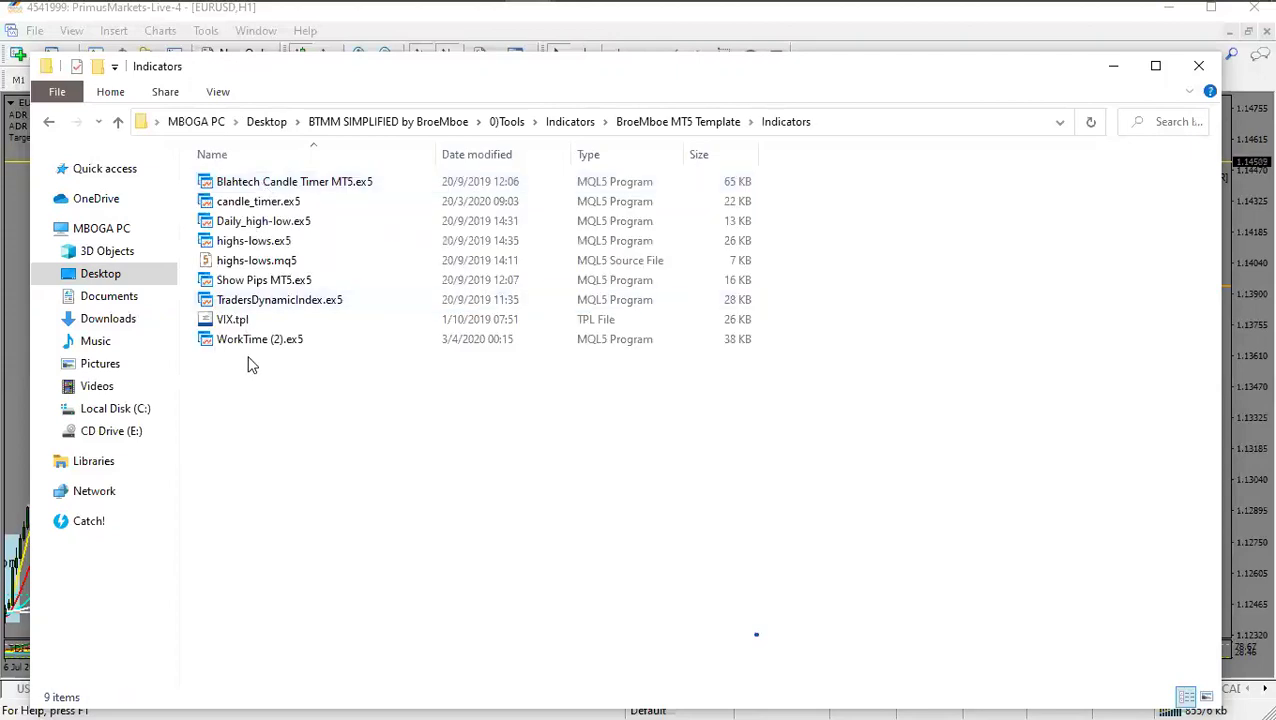
pyautogui.click(248, 343)
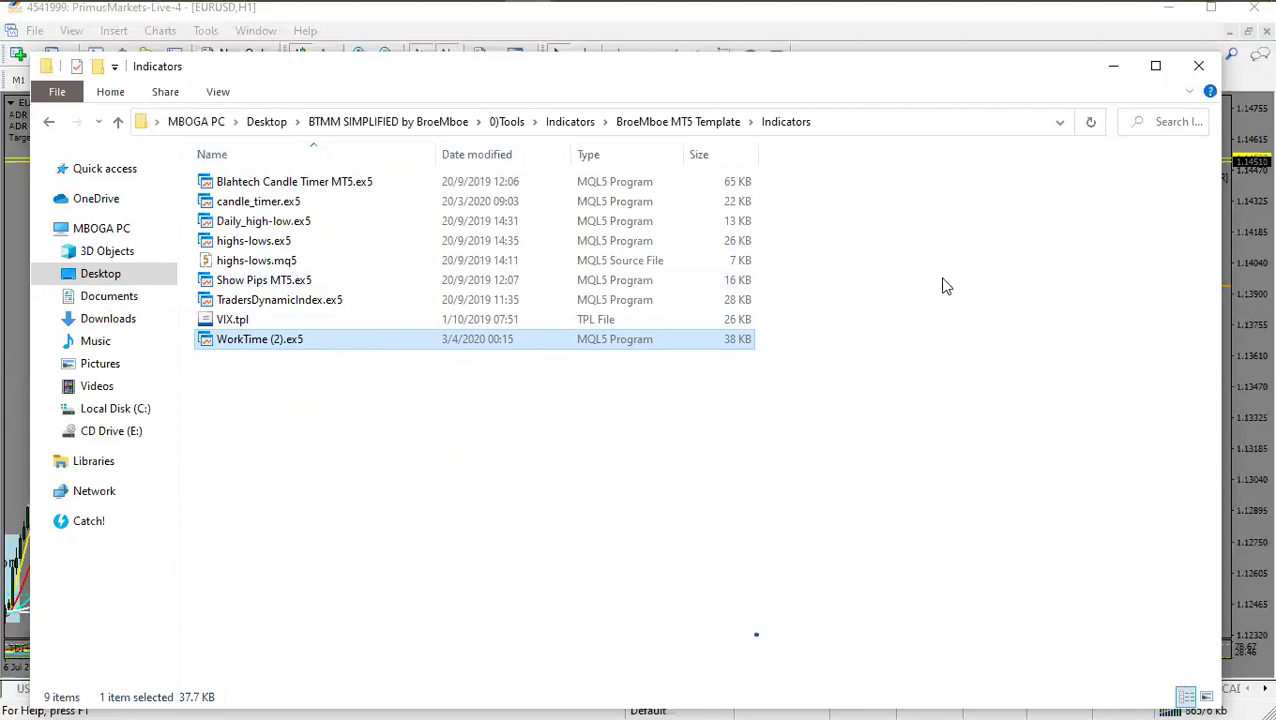
pyautogui.click(1199, 65)
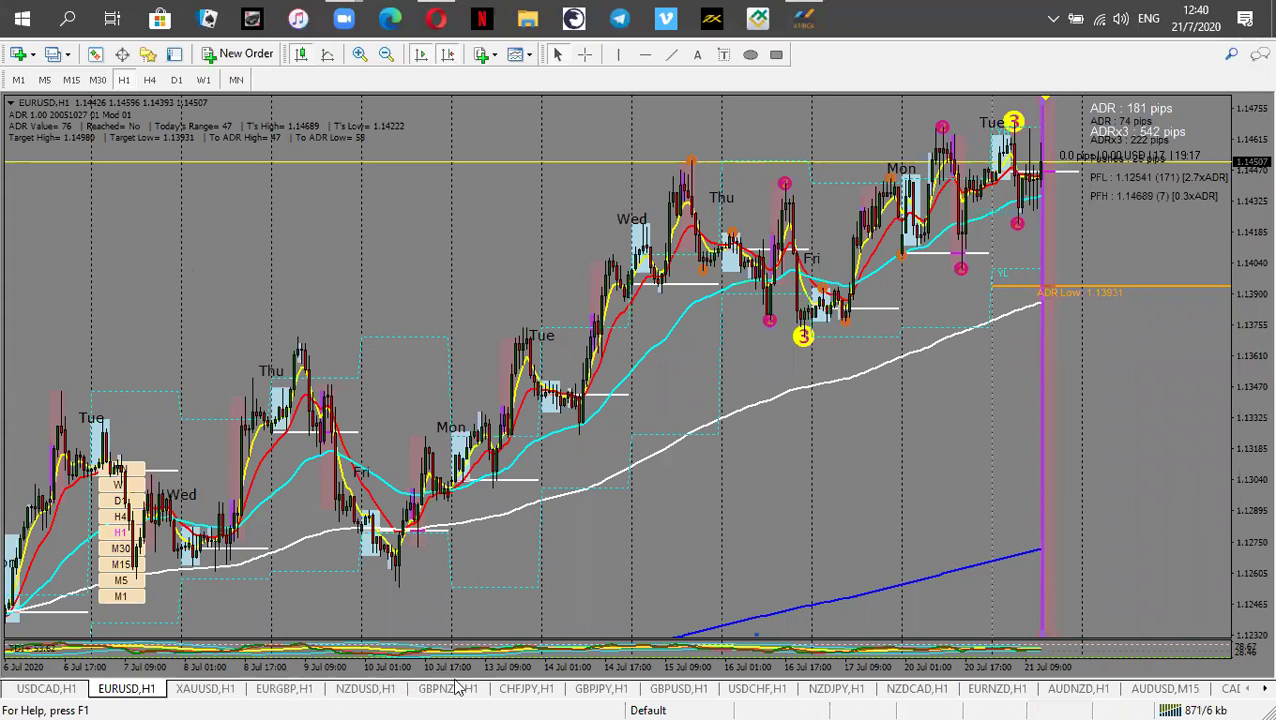
# Step: View the CHFJPY H1 chart and the USDCAD H1 chart
pyautogui.click(526, 689)
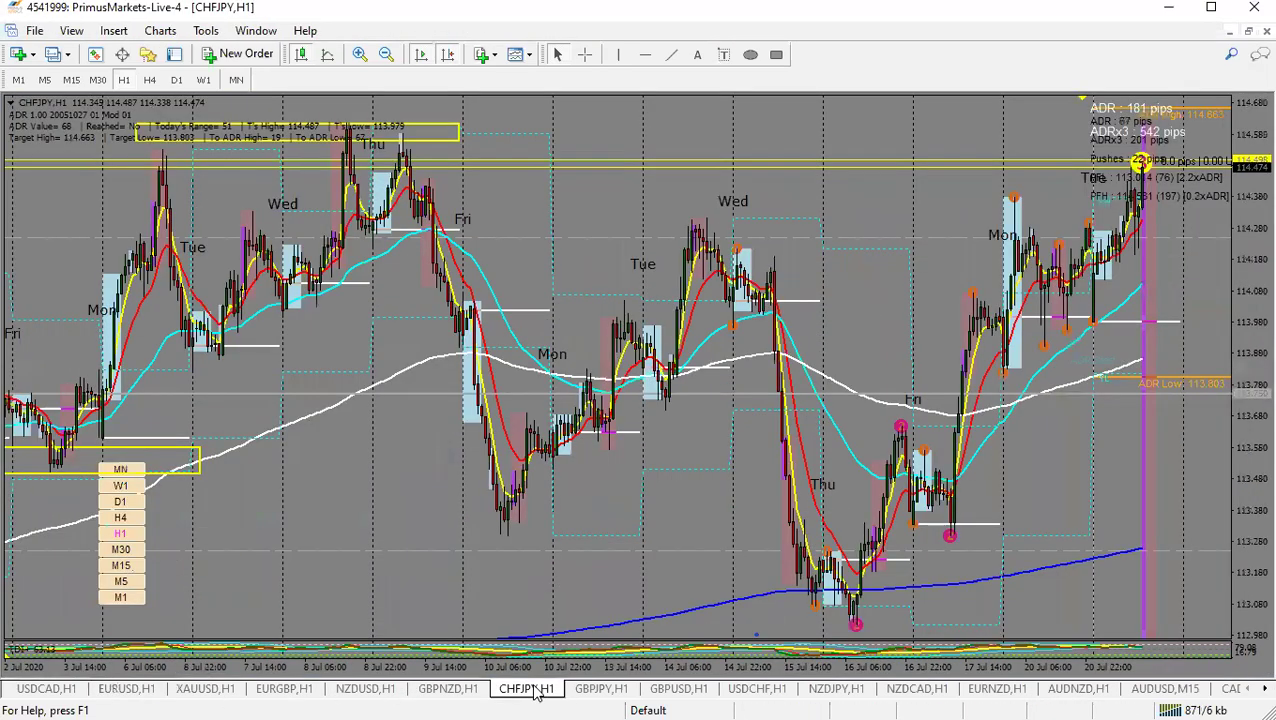
pyautogui.click(45, 689)
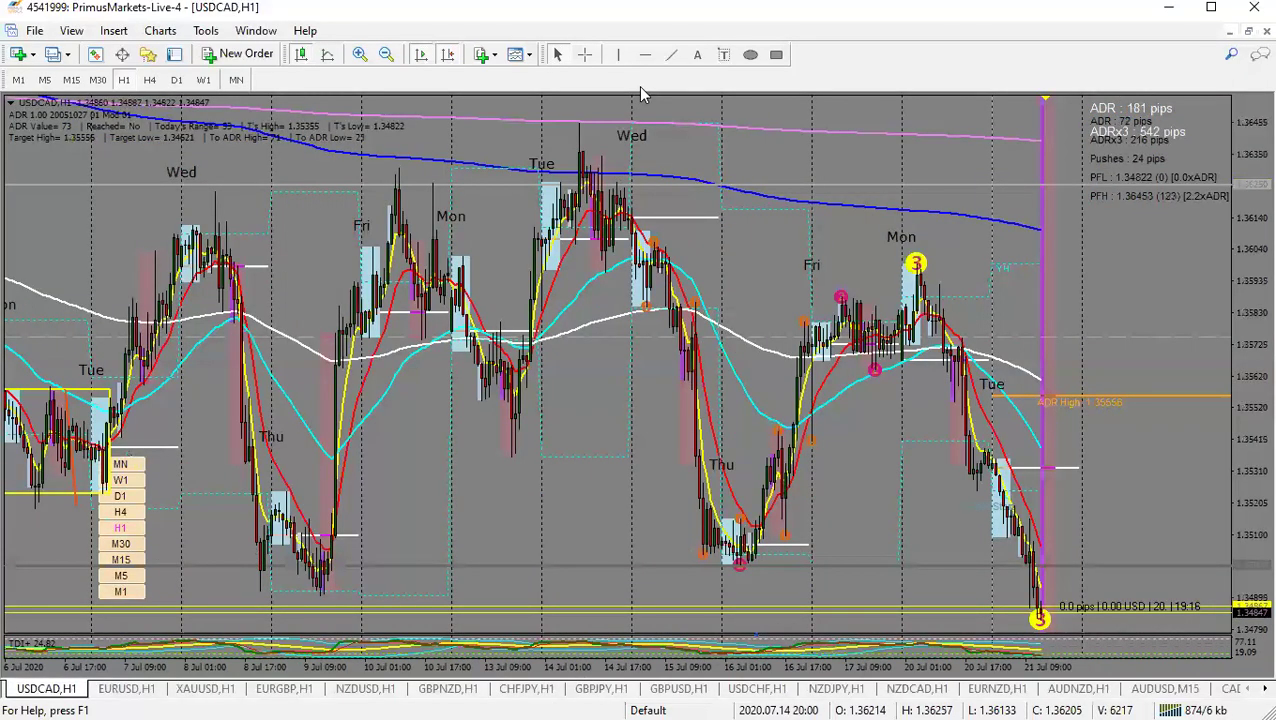